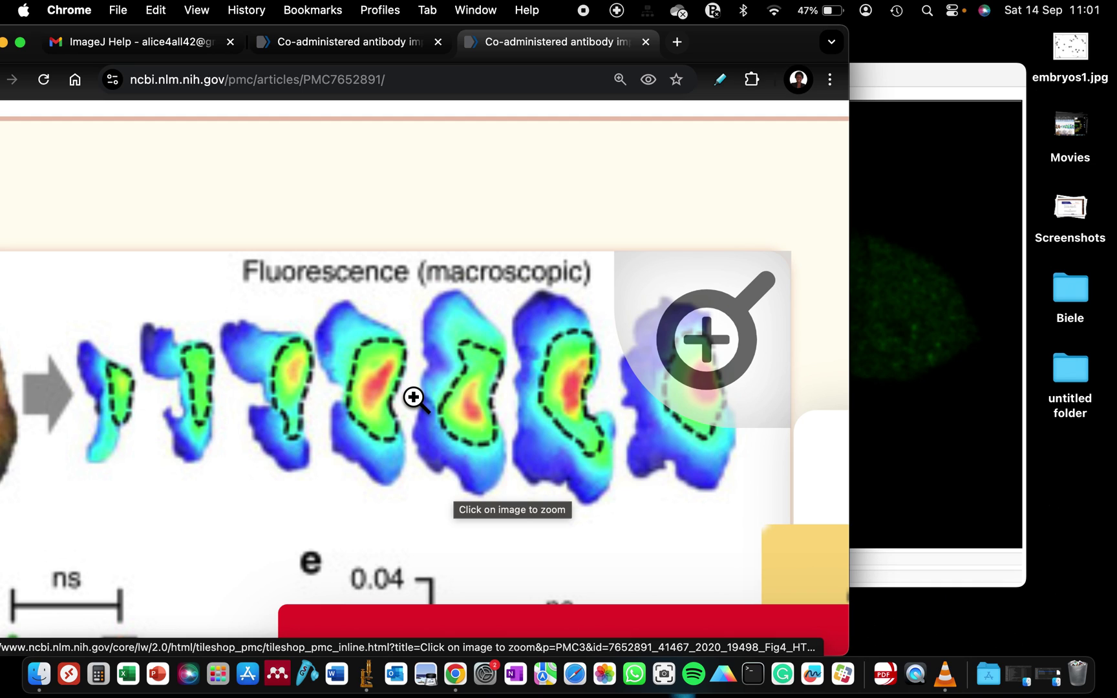
# - Scroll the article's figure sideways and lower the Chrome window to reveal the ribosomesss image
pyautogui.click(904, 73)
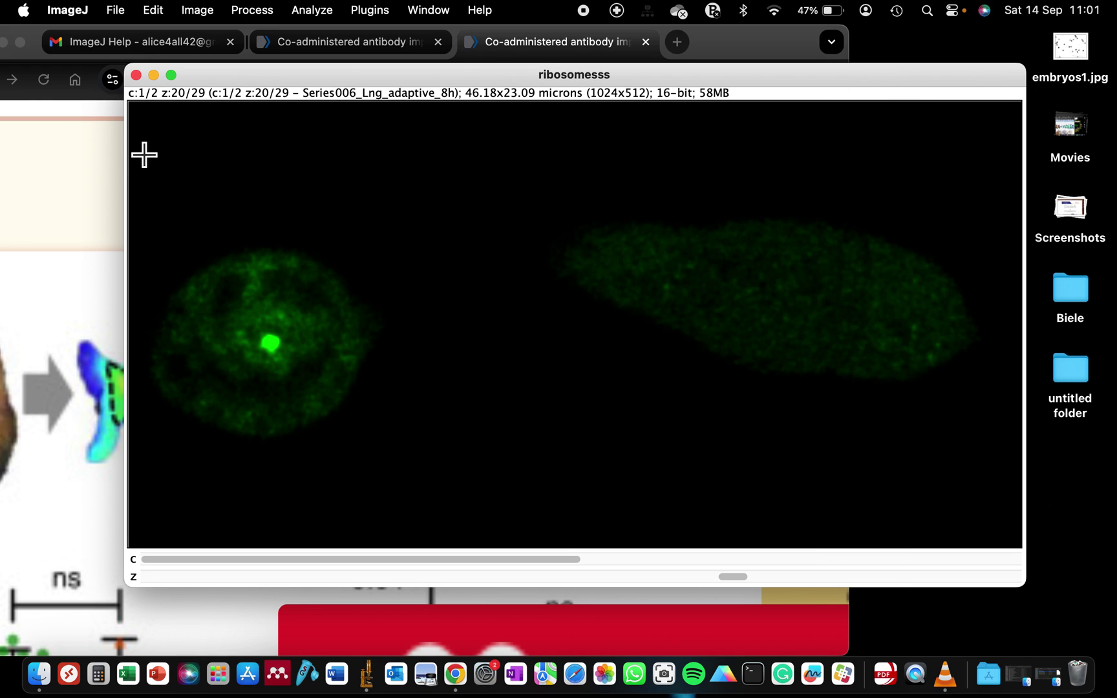
pyautogui.click(110, 117)
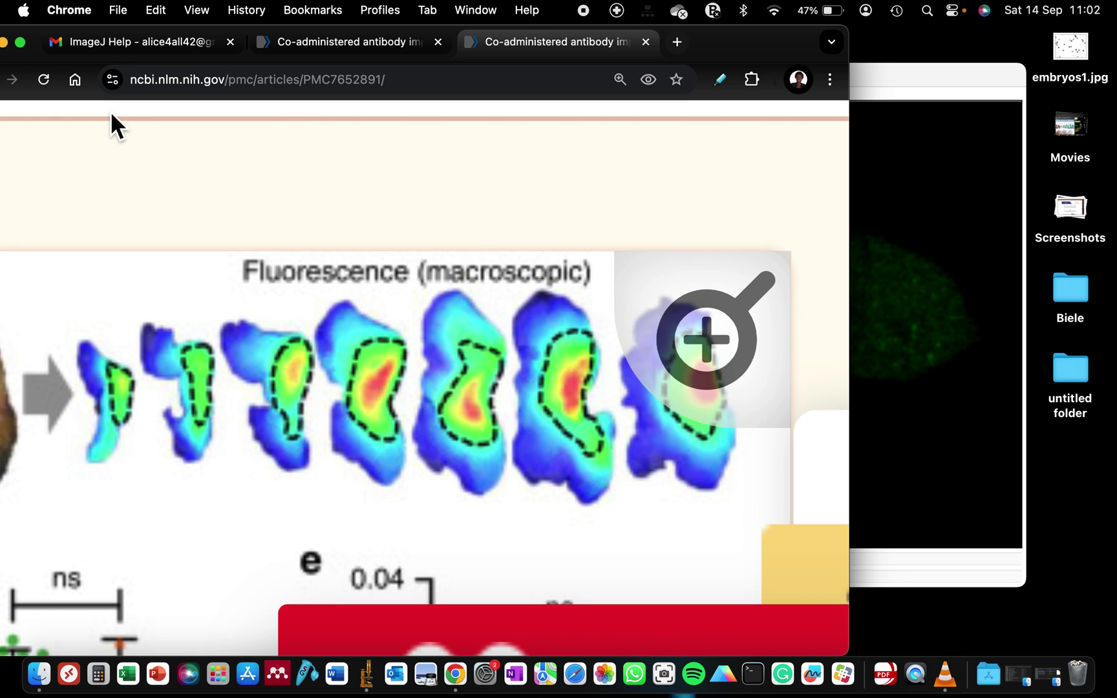
pyautogui.hscroll(-5, 252, 387)
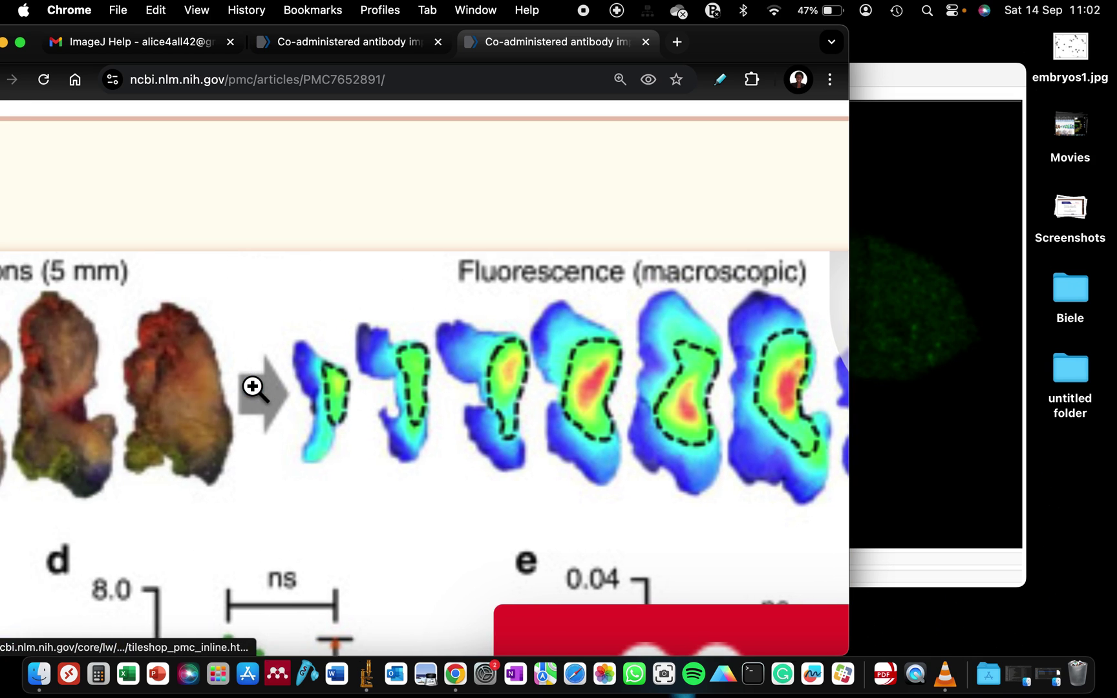
pyautogui.hscroll(-4, 252, 387)
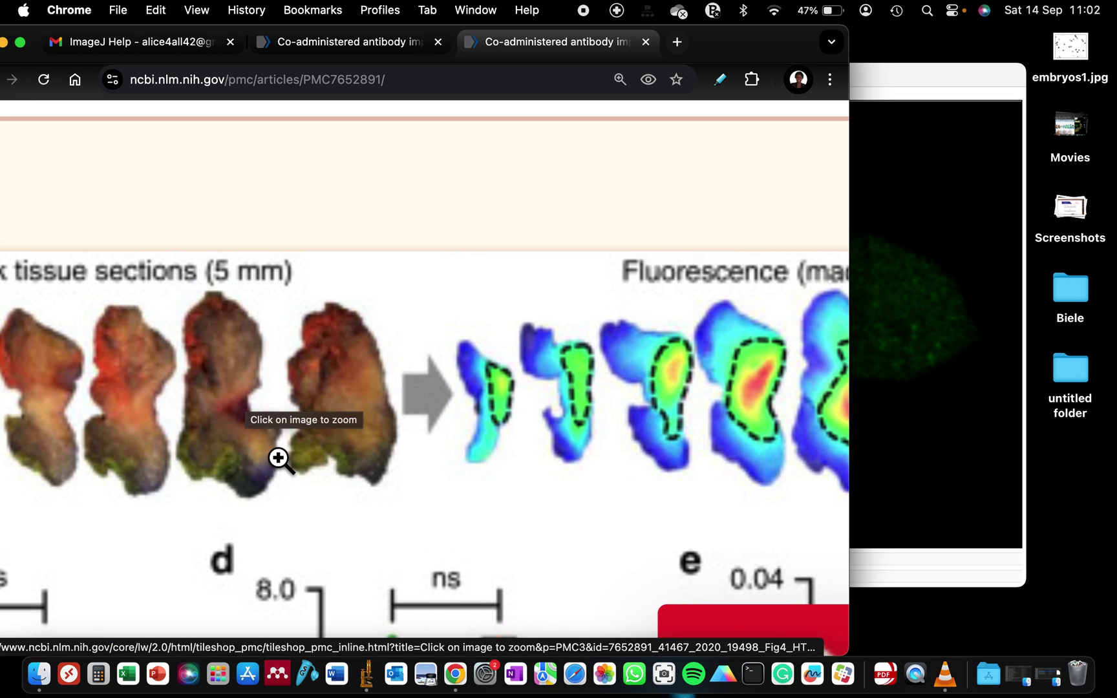
pyautogui.hscroll(-7, 279, 458)
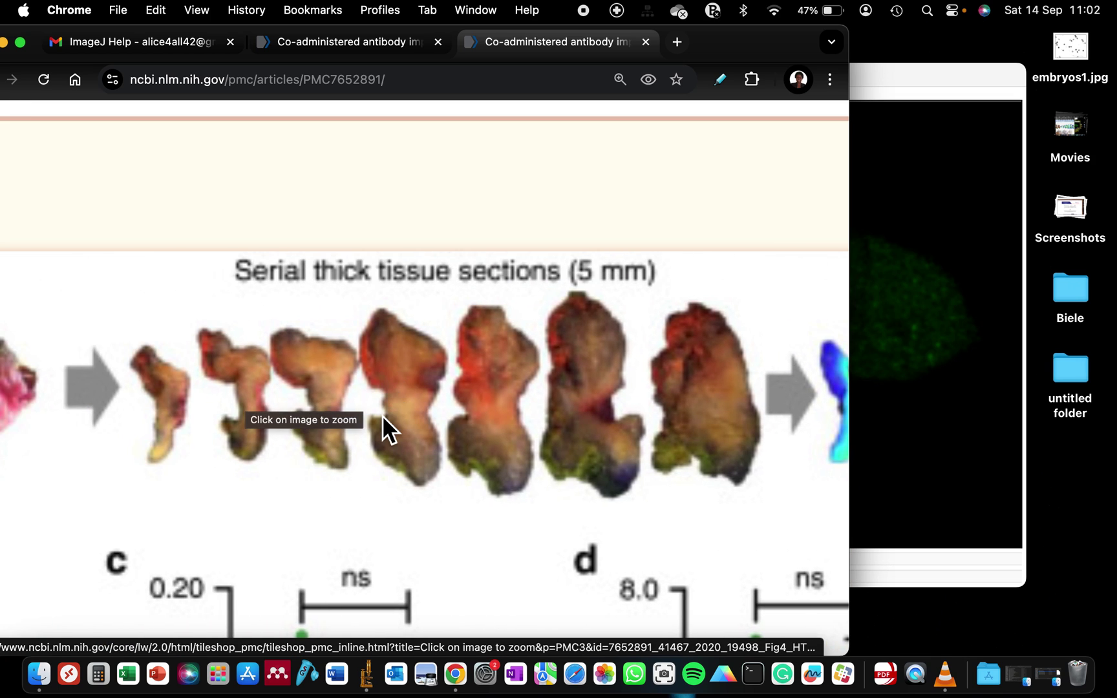
pyautogui.hscroll(8, 382, 416)
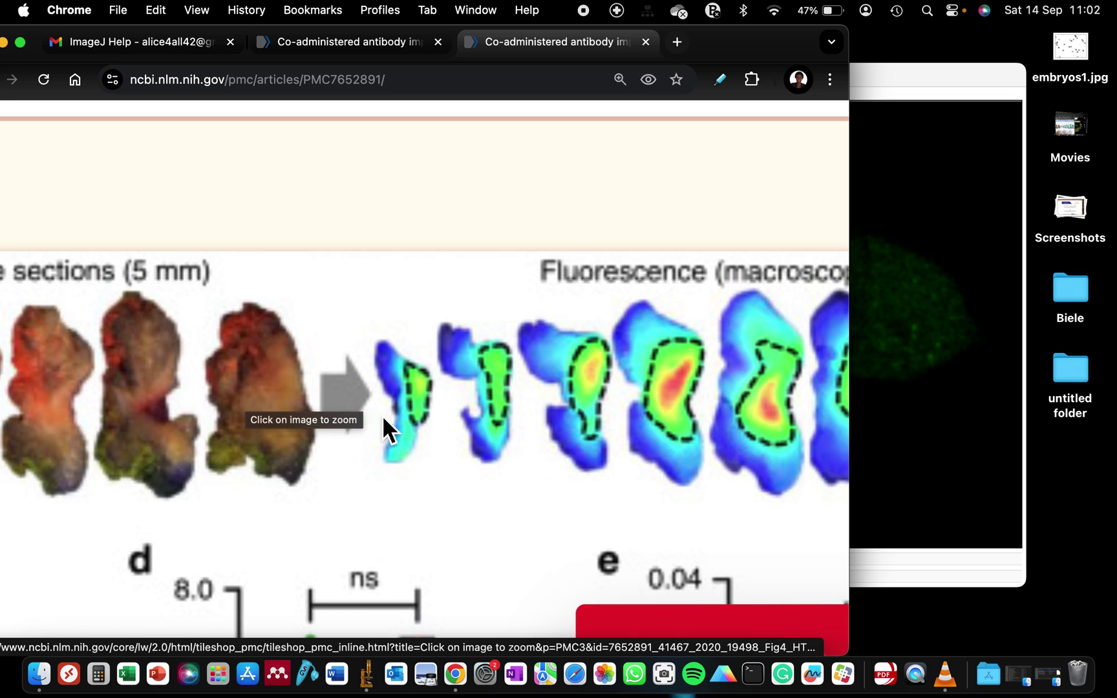
pyautogui.moveTo(735, 78); pyautogui.dragTo(735, 231)
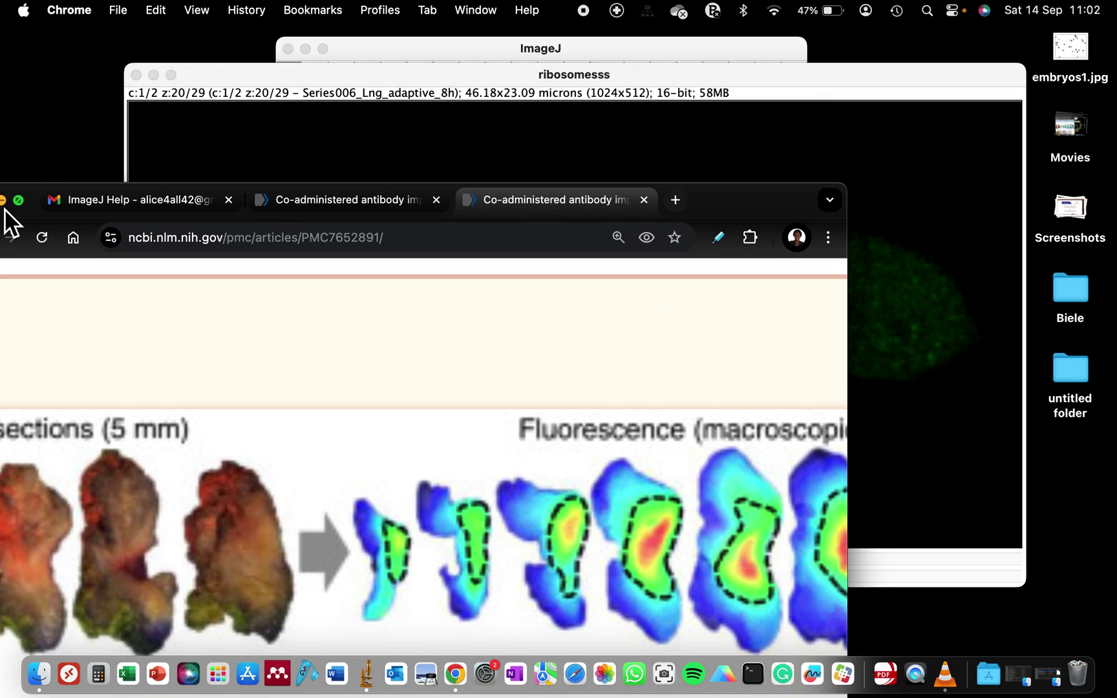
# - Minimize Chrome and flip the ribosomesss stack between its green and brightfield channels
pyautogui.click(4, 195)
pyautogui.press('Right')
pyautogui.press('Left')
pyautogui.press('Right')
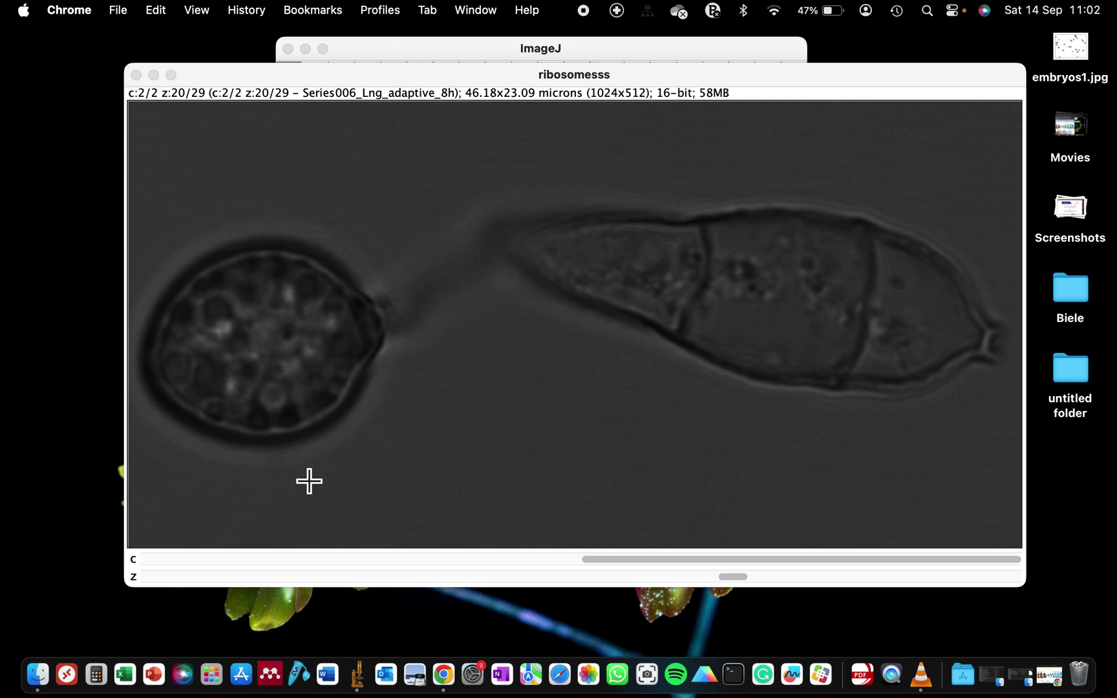
pyautogui.moveTo(341, 76); pyautogui.dragTo(286, 144)
# - Convert the ribosomesss stack to 8-bit
pyautogui.click(366, 10)
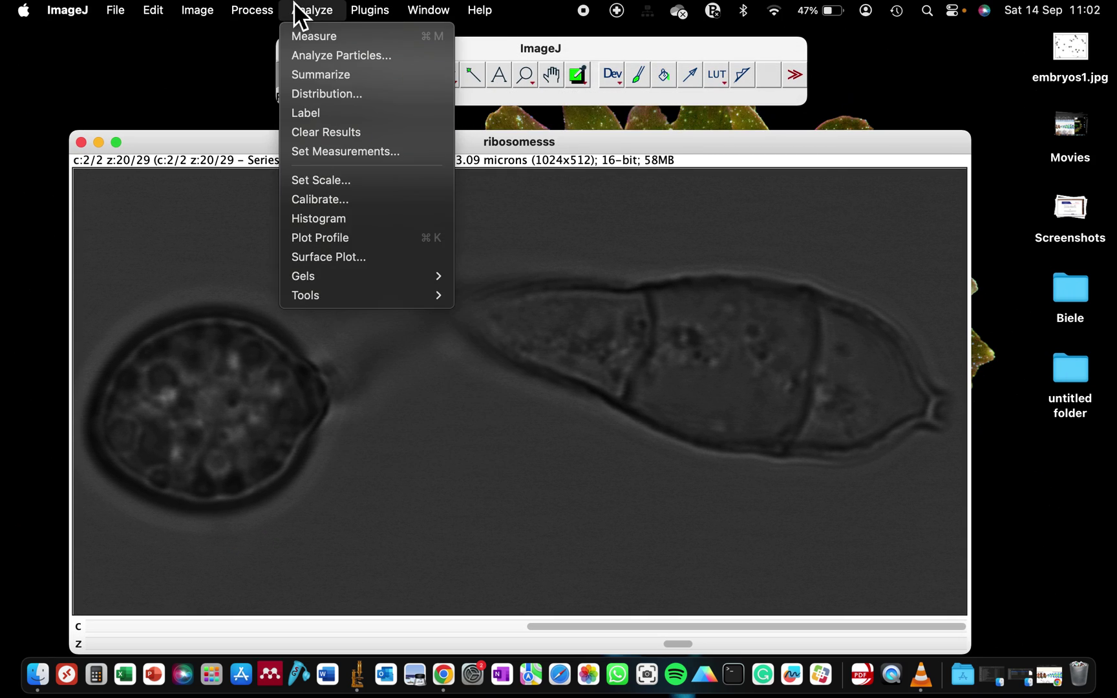
pyautogui.moveTo(212, 38)
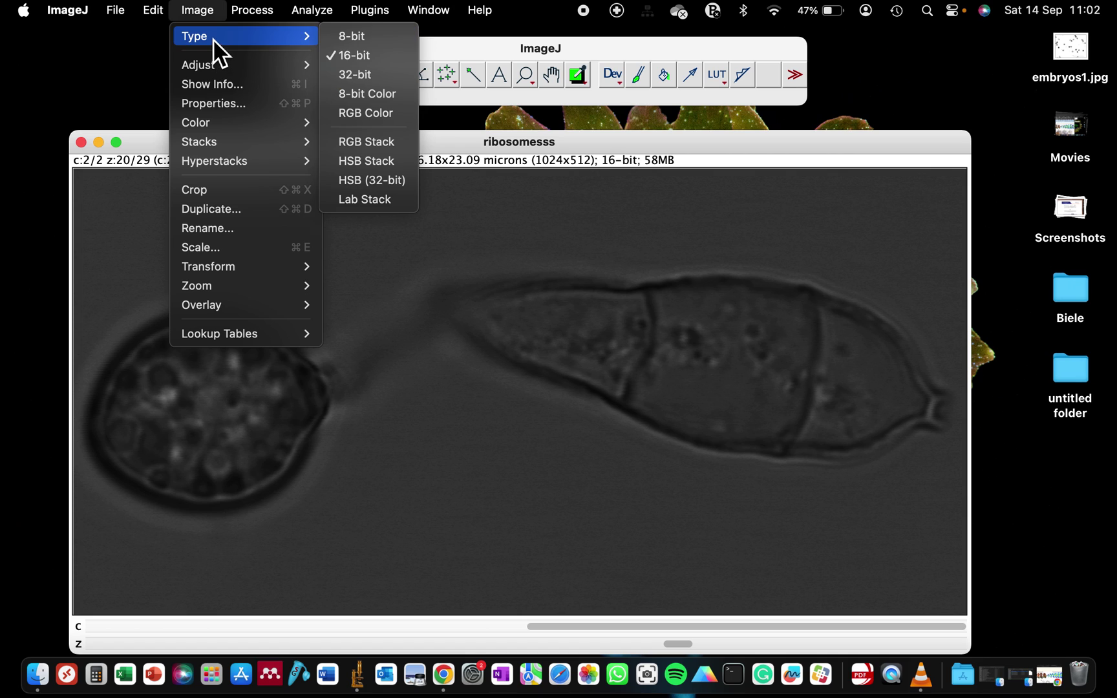
pyautogui.click(353, 39)
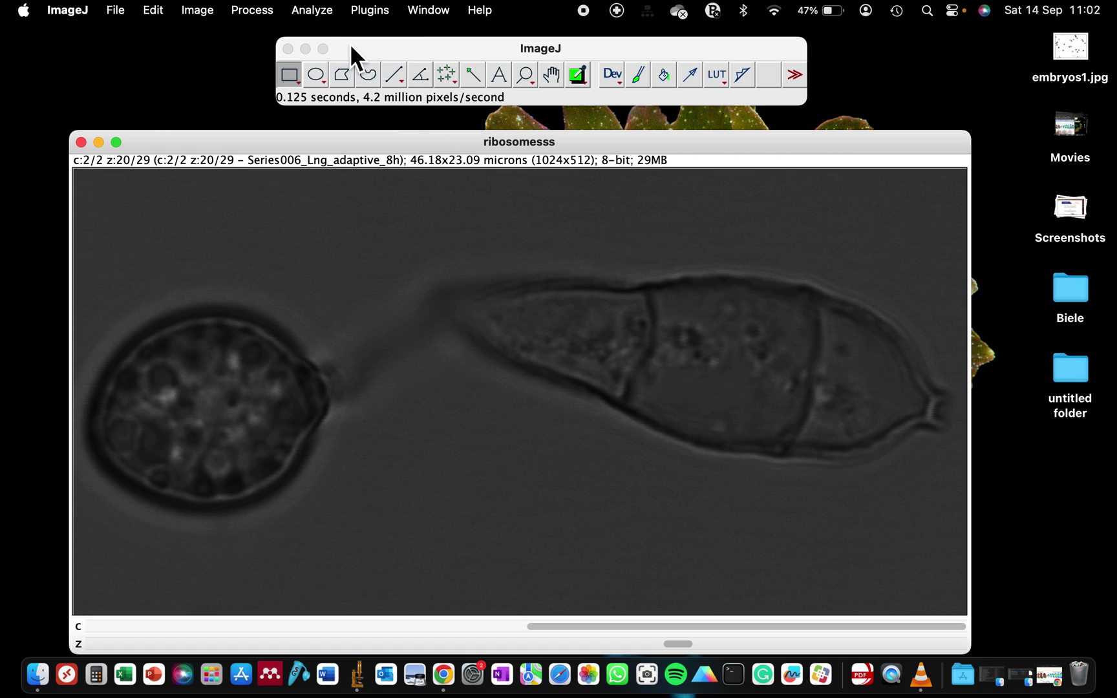
# - Split the 8-bit stack into separate channel images
pyautogui.click(253, 10)
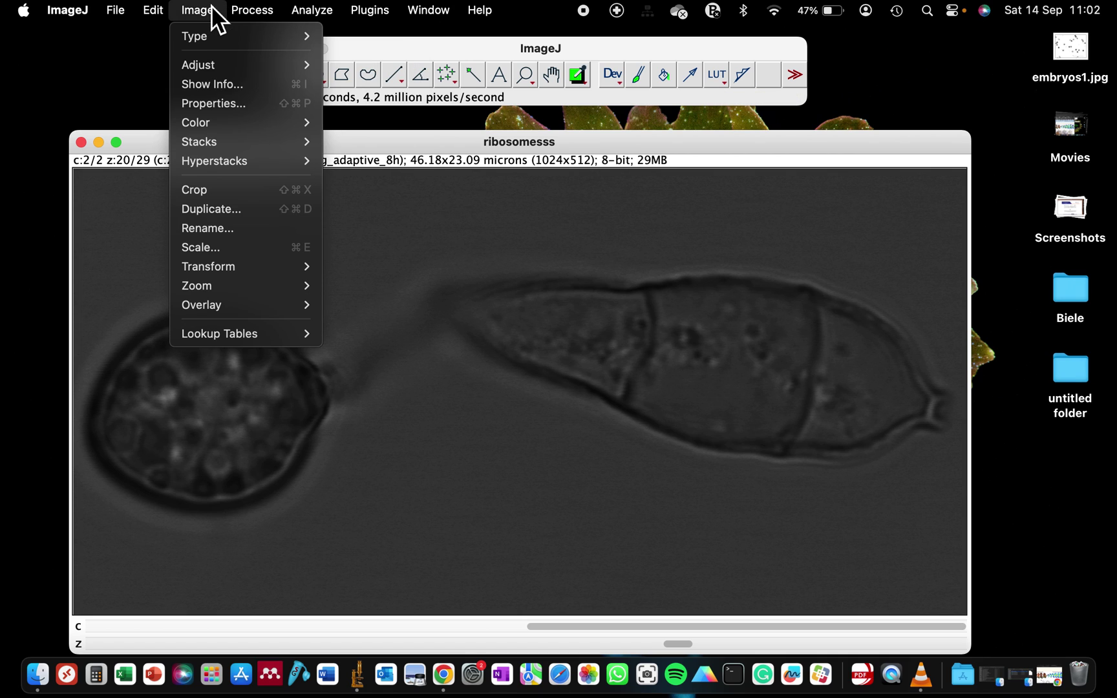
pyautogui.moveTo(229, 128)
pyautogui.click(409, 121)
# - Arrange the C1 and C2 channel windows so both are visible
pyautogui.scroll(-2, 414, 411)
pyautogui.scroll(15, 404, 317)
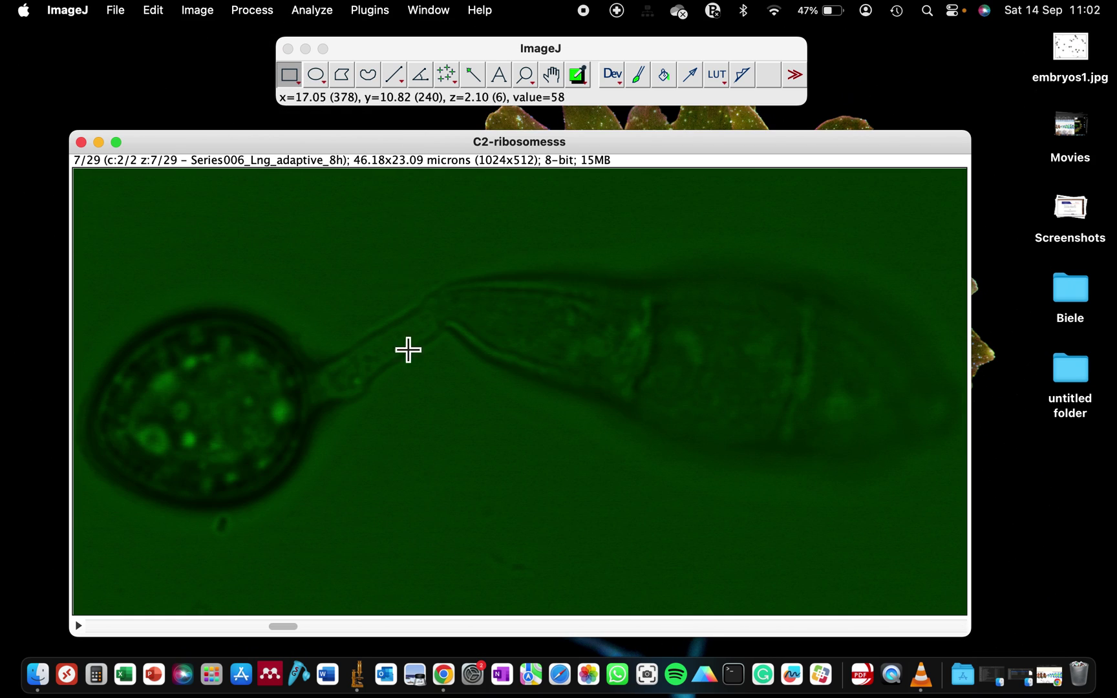
pyautogui.moveTo(397, 150); pyautogui.dragTo(199, 190)
pyautogui.moveTo(257, 146); pyautogui.dragTo(429, 140)
pyautogui.scroll(-1, 475, 272)
pyautogui.scroll(20, 474, 272)
pyautogui.scroll(-7, 475, 272)
pyautogui.scroll(-10, 474, 271)
pyautogui.scroll(10, 475, 272)
pyautogui.moveTo(431, 145); pyautogui.dragTo(449, 113)
pyautogui.moveTo(231, 189); pyautogui.dragTo(227, 144)
pyautogui.click(753, 102)
pyautogui.moveTo(753, 102); pyautogui.dragTo(753, 118)
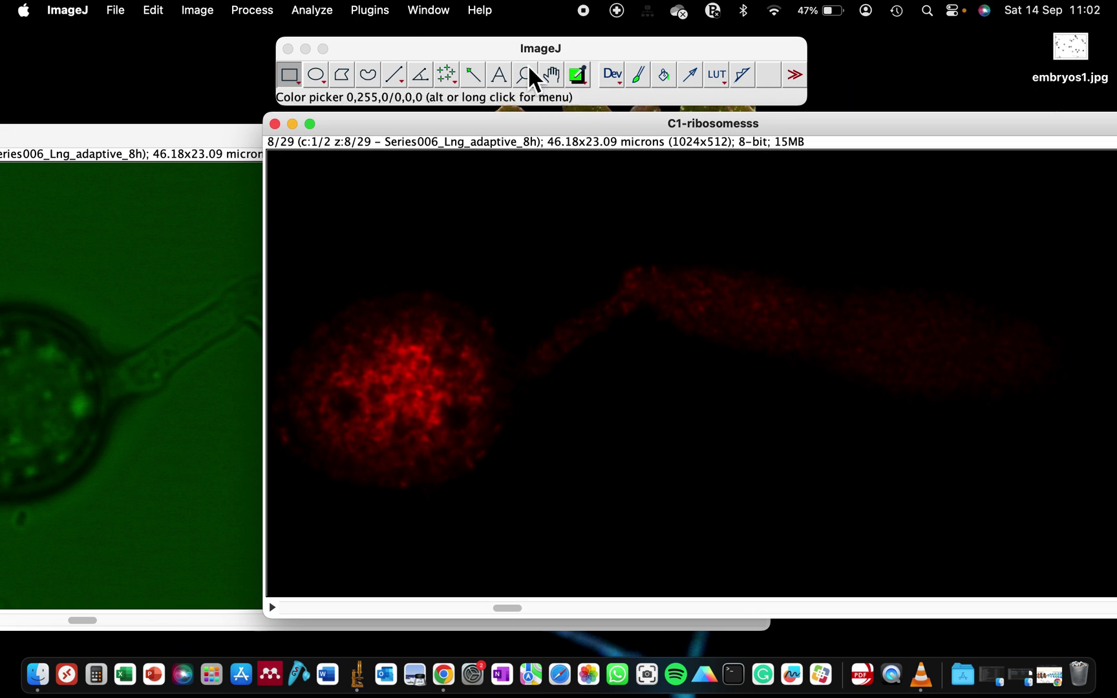
# - Color C1 with the Green LUT and C2 with Grays, then zoom C2 to 75%
pyautogui.click(717, 81)
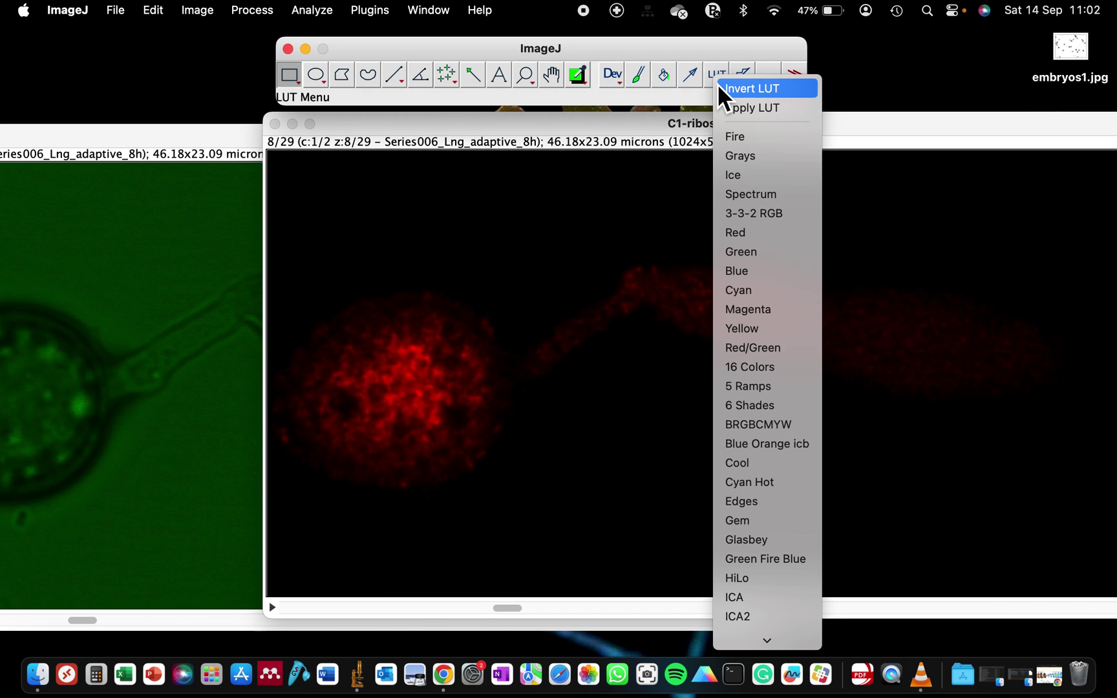
pyautogui.click(757, 254)
pyautogui.click(254, 157)
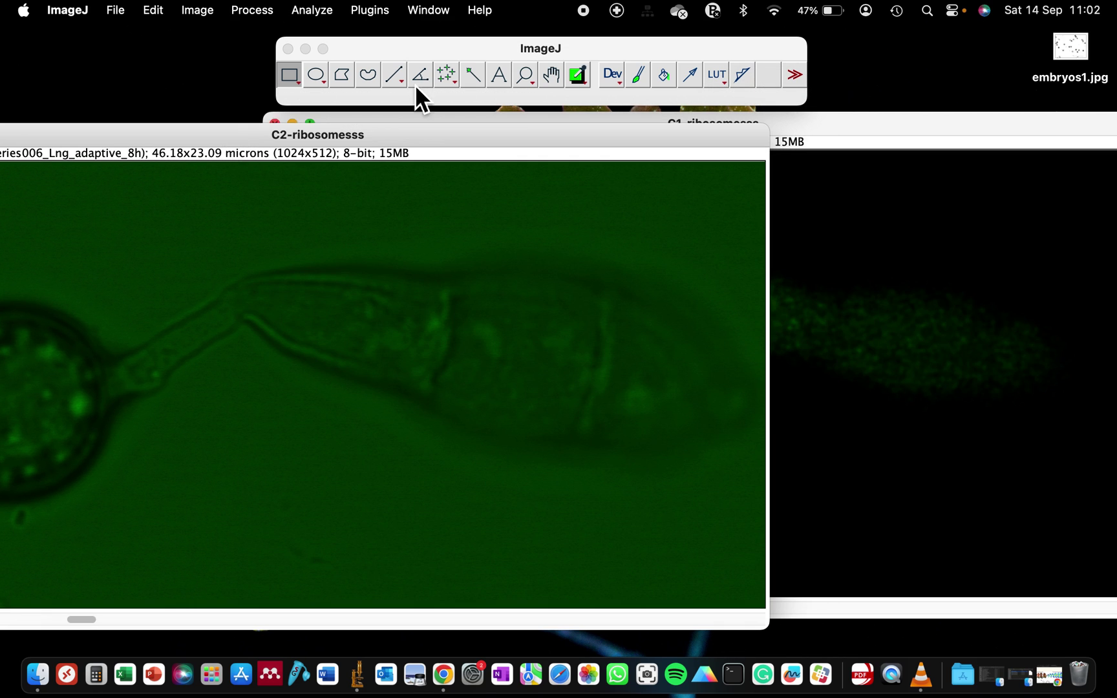
pyautogui.click(715, 76)
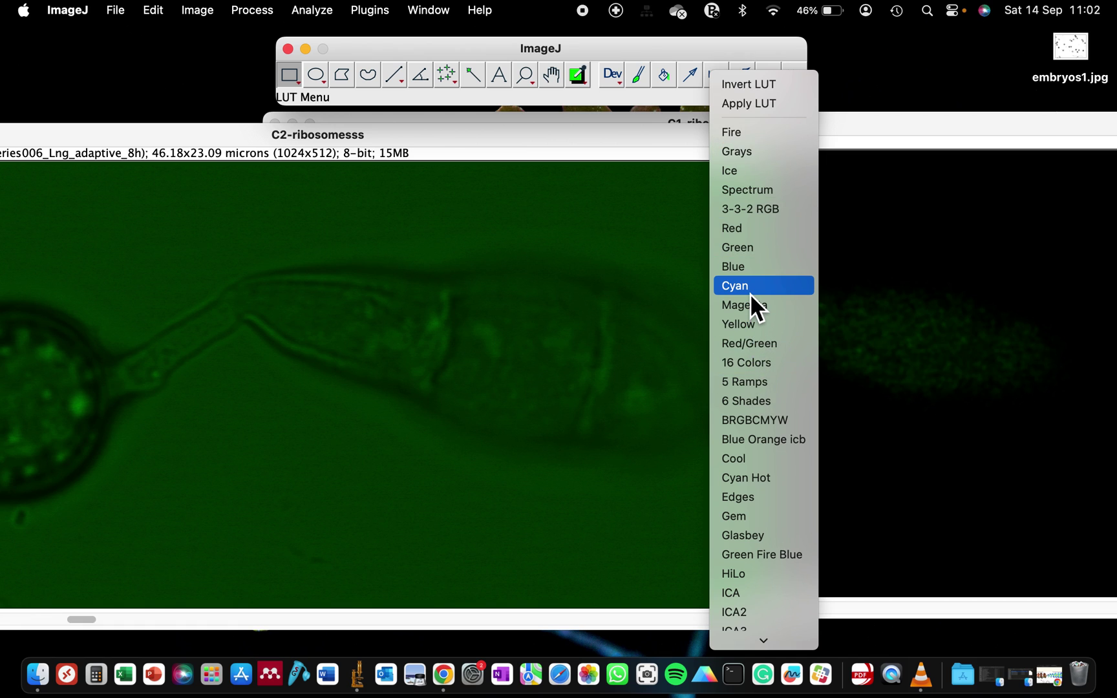
pyautogui.click(746, 151)
pyautogui.click(605, 157)
pyautogui.press('-')
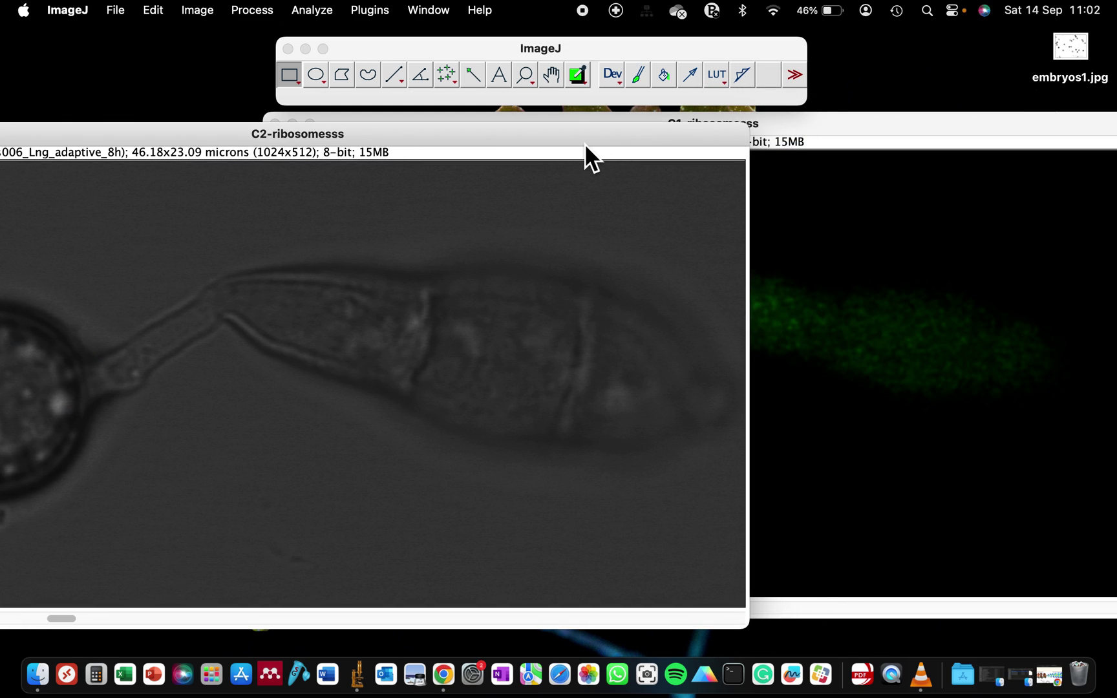
pyautogui.click(678, 135)
pyautogui.press('-')
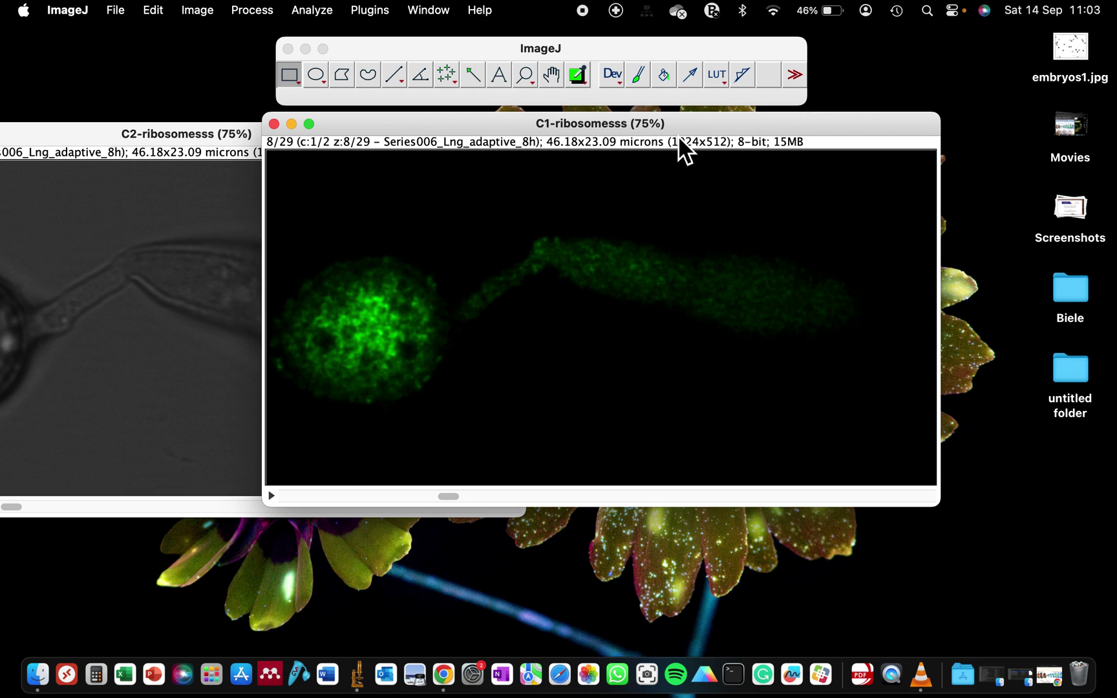
pyautogui.click(199, 145)
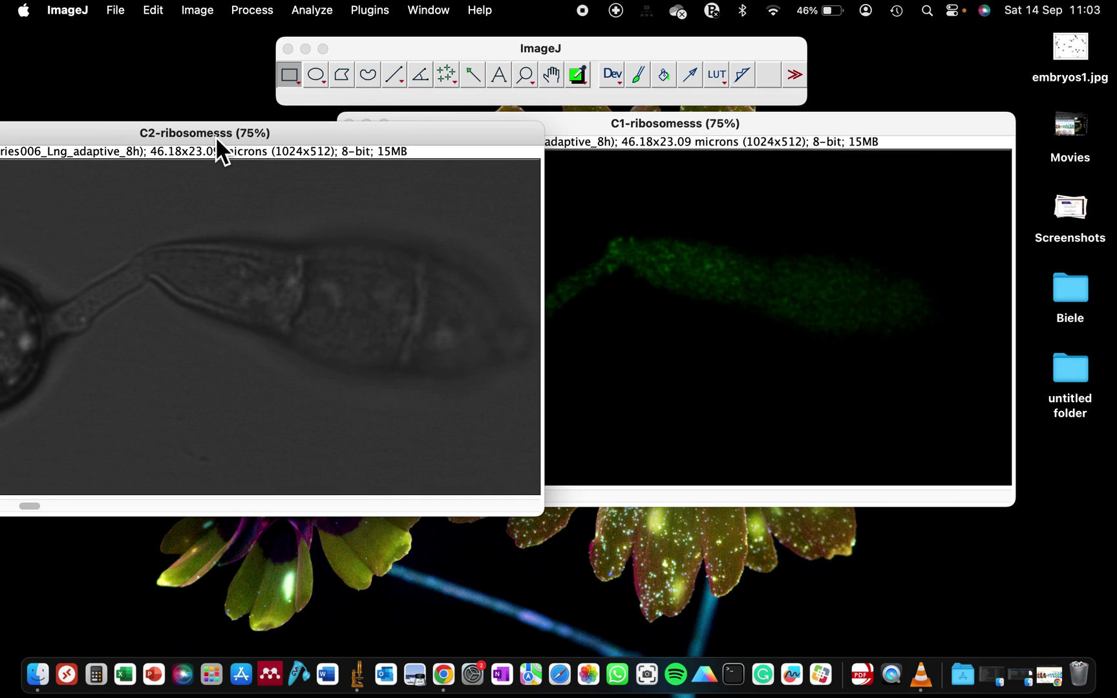
pyautogui.press('-')
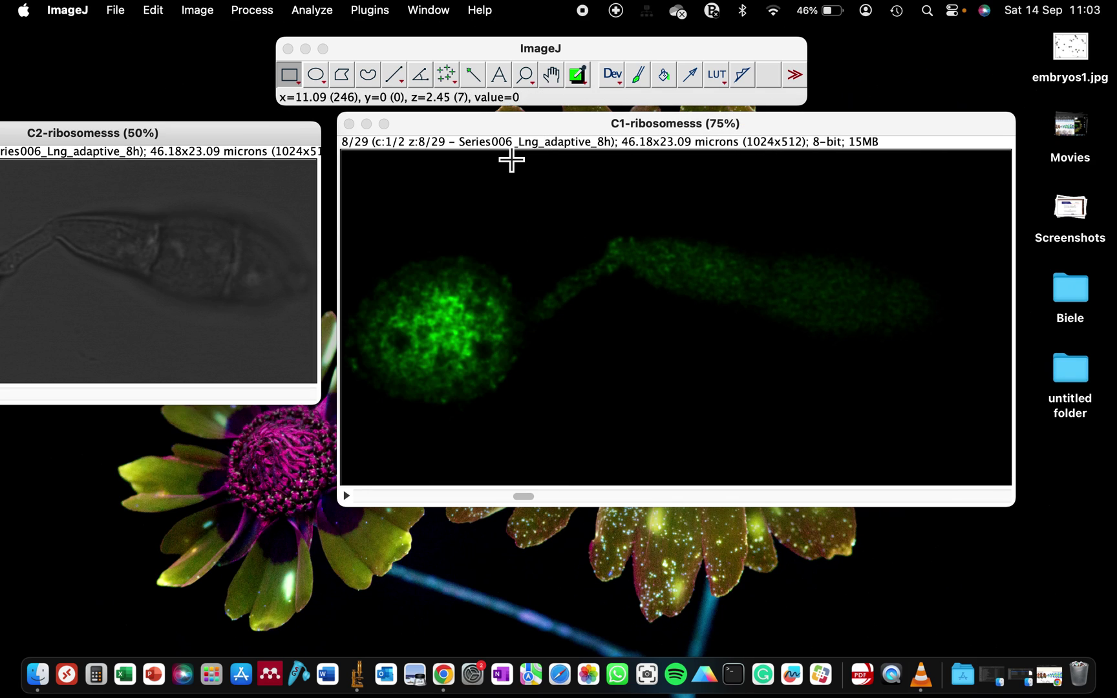
pyautogui.moveTo(499, 127); pyautogui.dragTo(467, 121)
pyautogui.press('-')
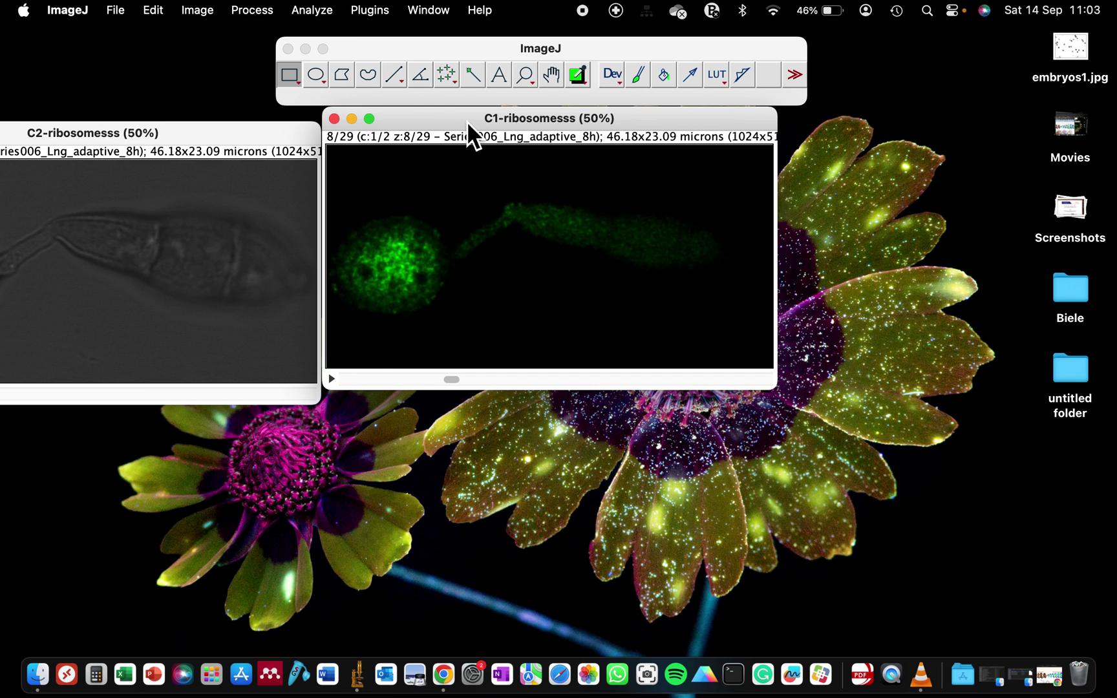
pyautogui.moveTo(452, 381); pyautogui.dragTo(525, 352)
pyautogui.press('+')
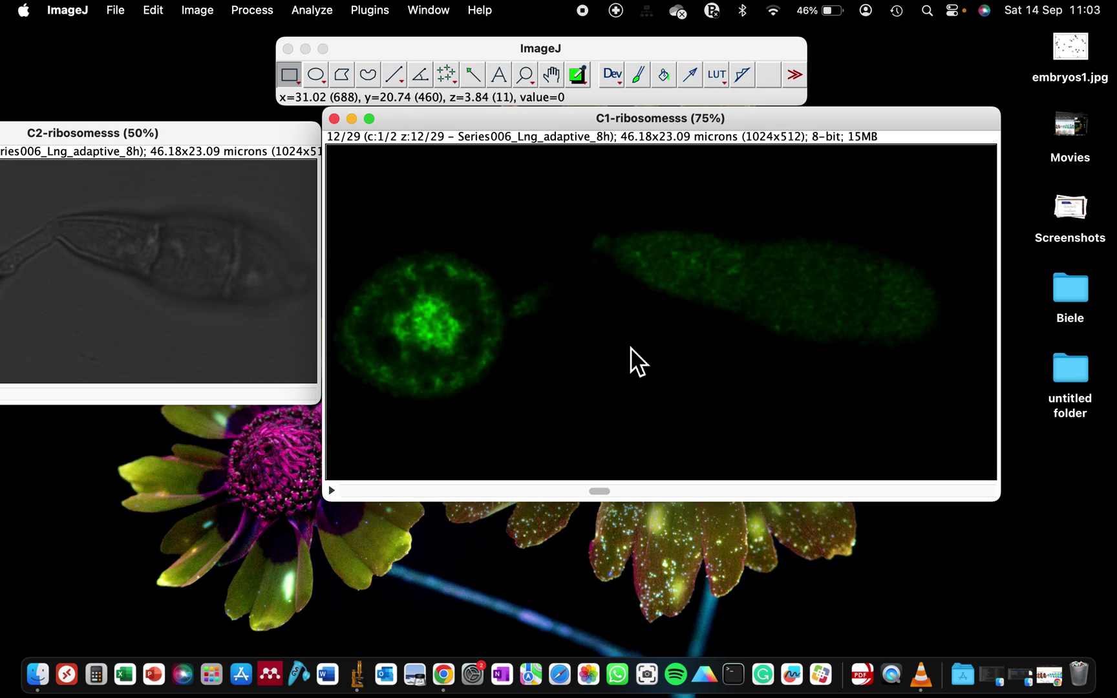
pyautogui.scroll(-12, 573, 350)
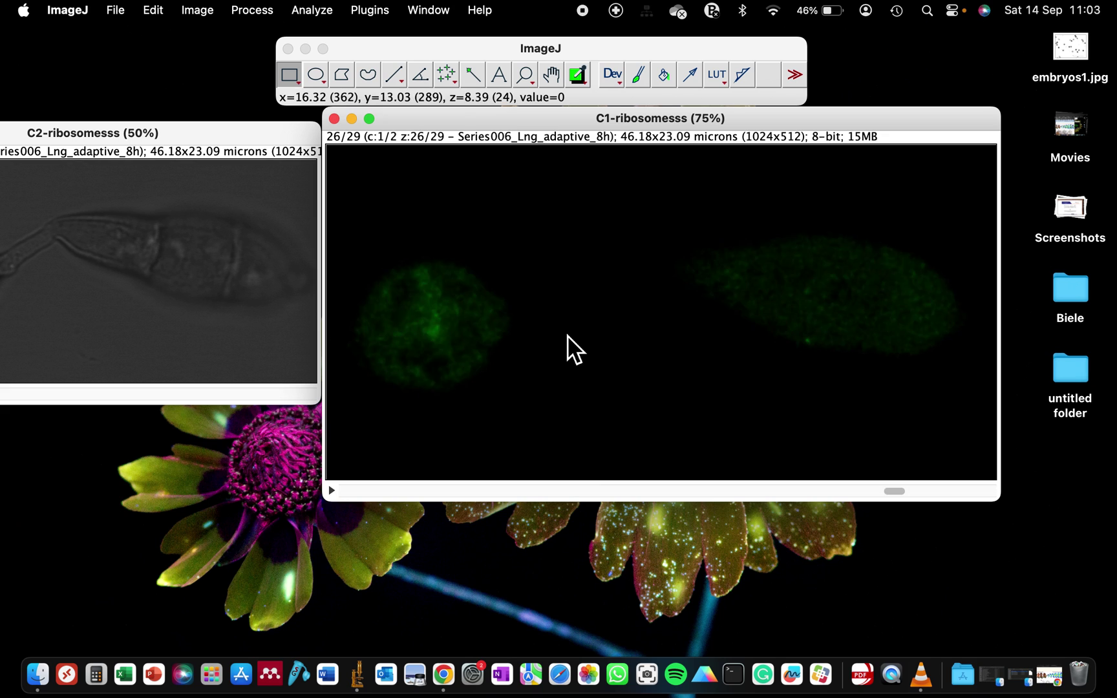
pyautogui.scroll(12, 572, 350)
pyautogui.scroll(-16, 572, 350)
pyautogui.scroll(1, 575, 350)
pyautogui.scroll(20, 572, 349)
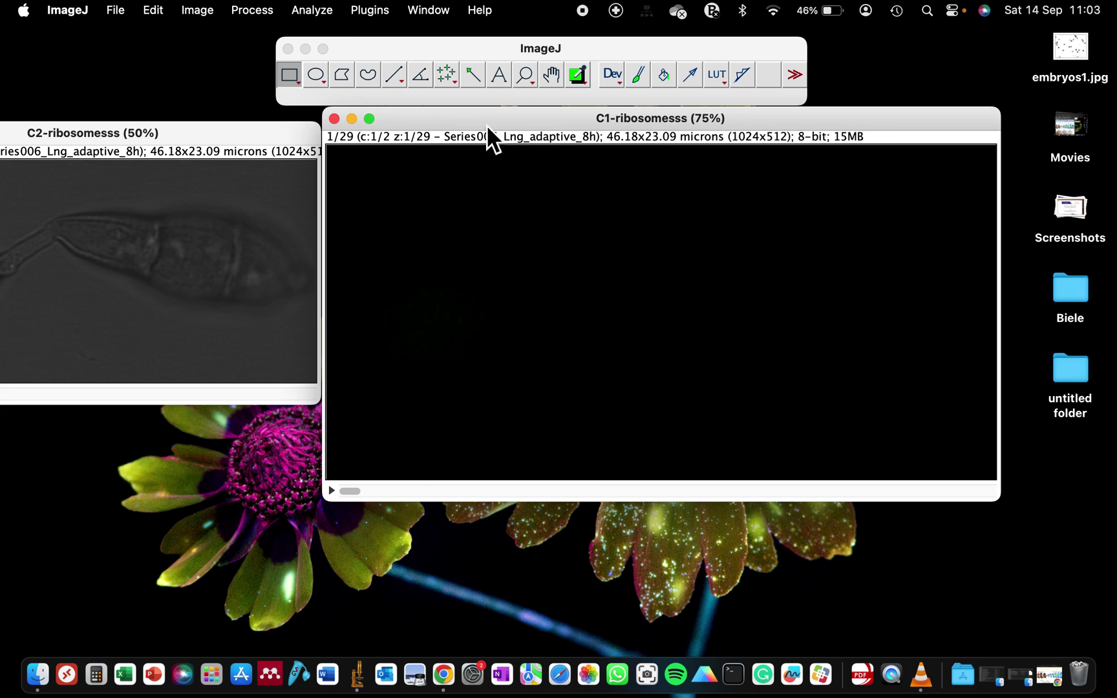
pyautogui.click(187, 134)
pyautogui.moveTo(186, 132); pyautogui.dragTo(317, 132)
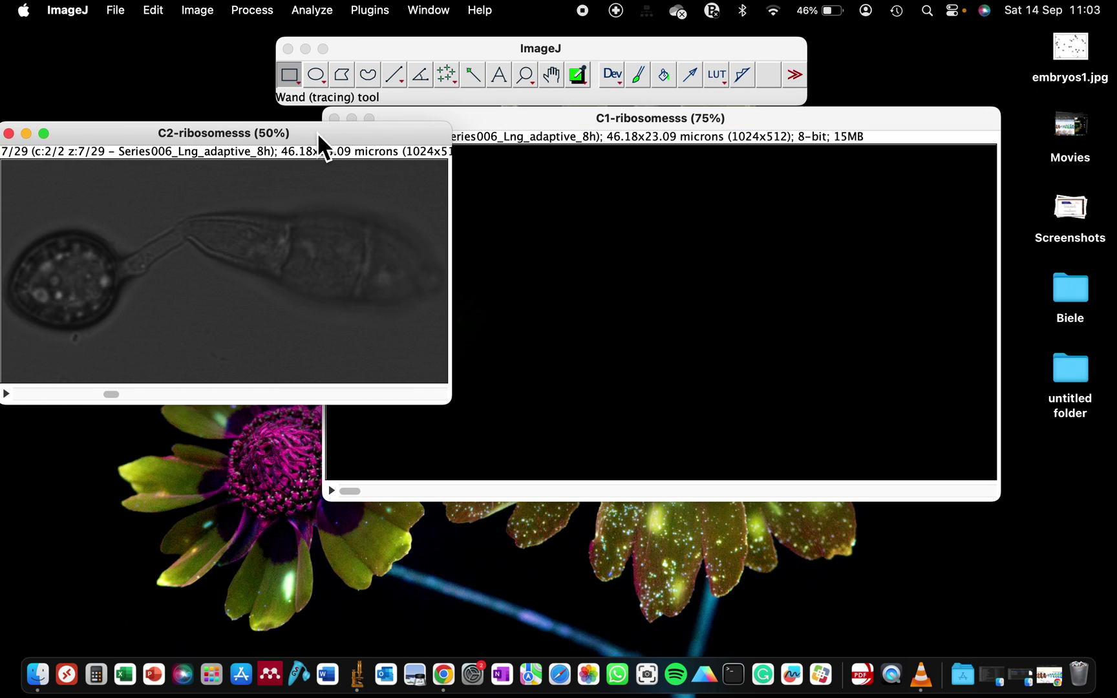
pyautogui.press('+')
pyautogui.click(866, 121)
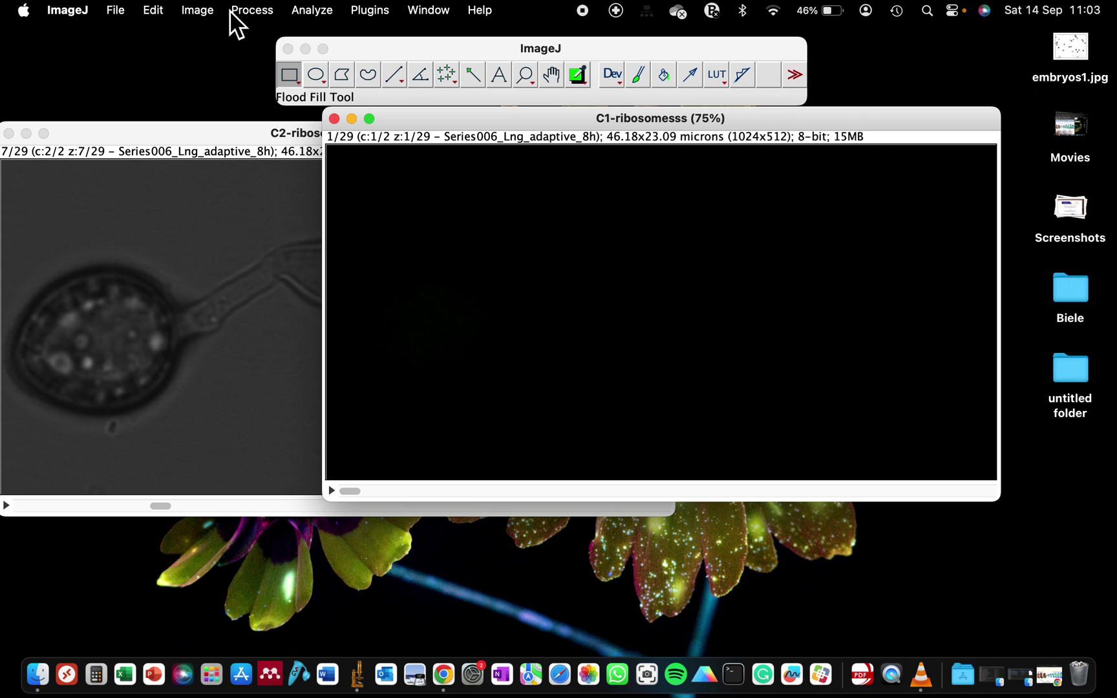
# - Make a Max Intensity Z-projection of C1-ribosomesss and position the MAX window
pyautogui.click(199, 10)
pyautogui.moveTo(229, 146)
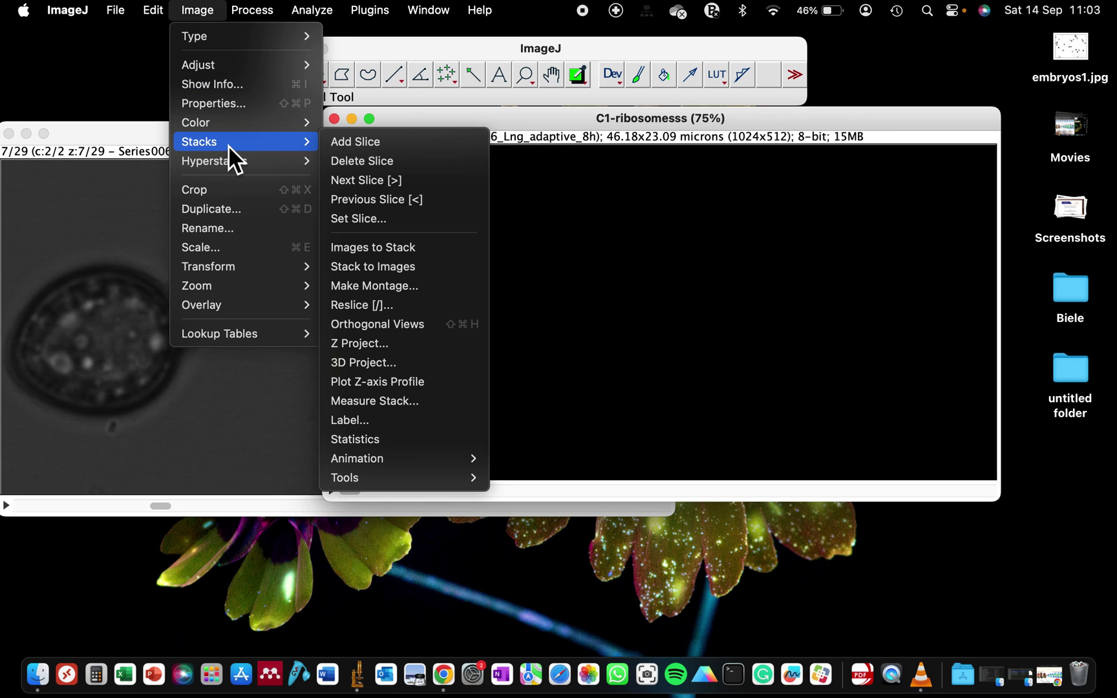
pyautogui.click(368, 348)
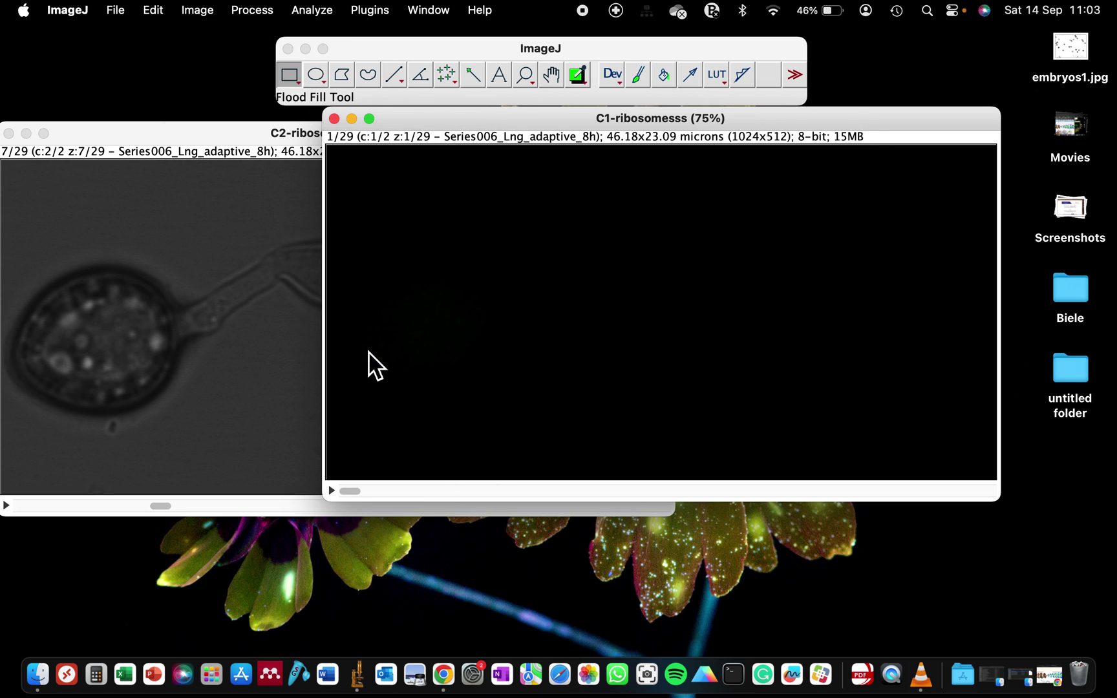
pyautogui.click(634, 279)
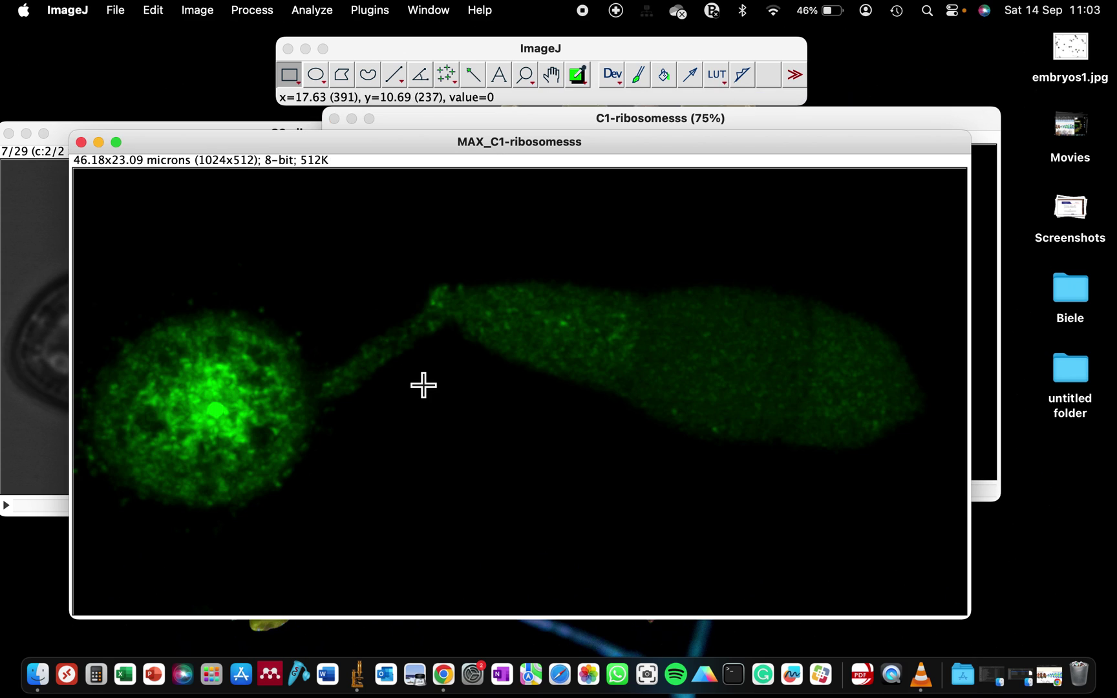
pyautogui.moveTo(369, 141); pyautogui.dragTo(552, 150)
pyautogui.moveTo(452, 169); pyautogui.dragTo(392, 167)
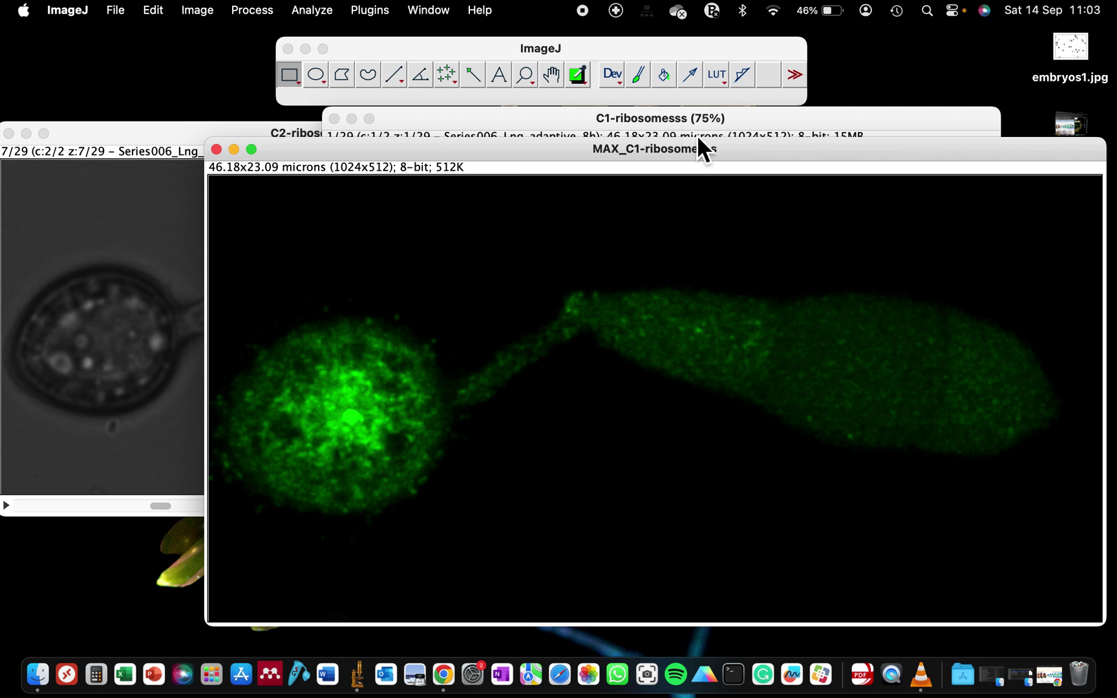
# - Try the Spectrum LUT on MAX_C1-ribosomesss, then switch it to 16 Colors
pyautogui.click(1049, 676)
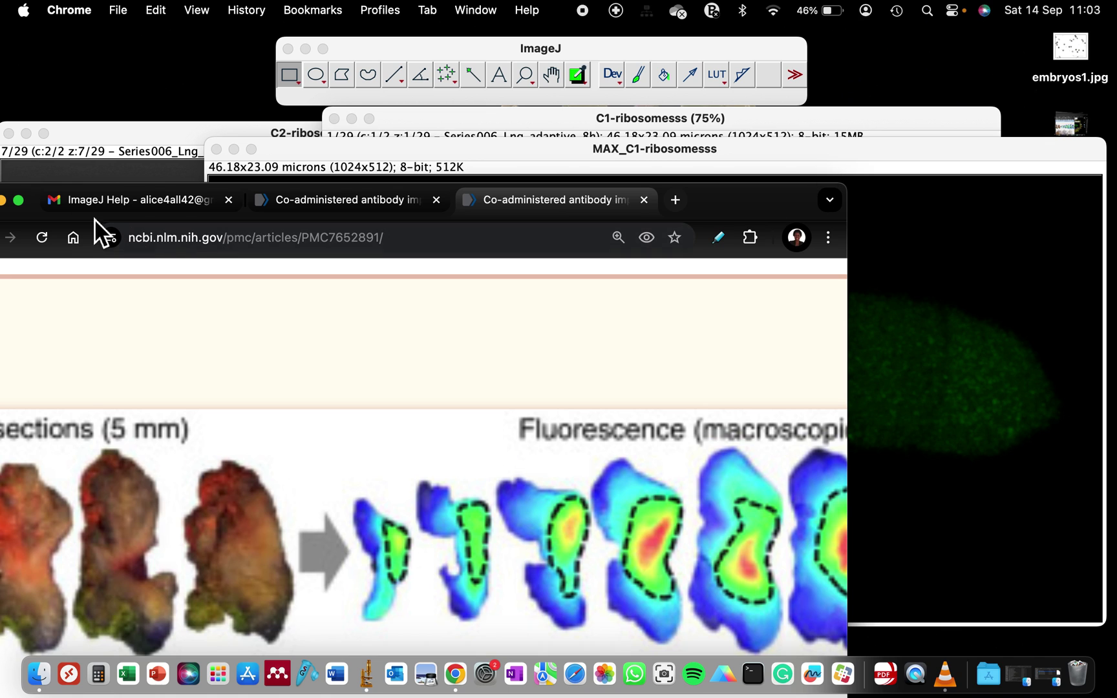
pyautogui.click(4, 200)
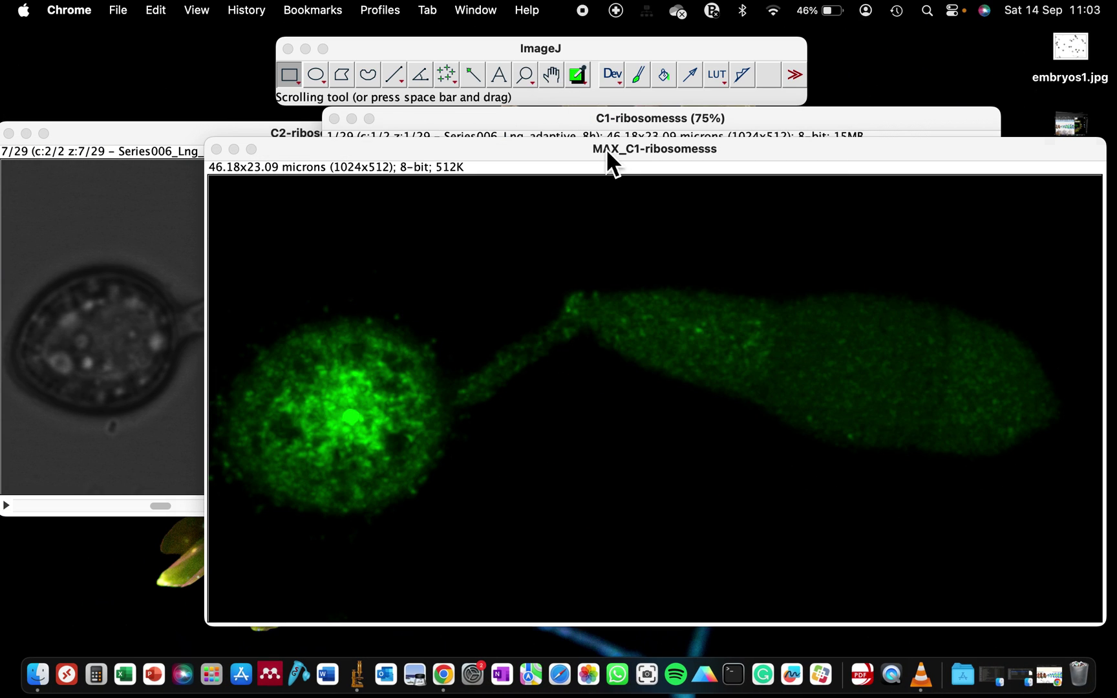
pyautogui.click(718, 75)
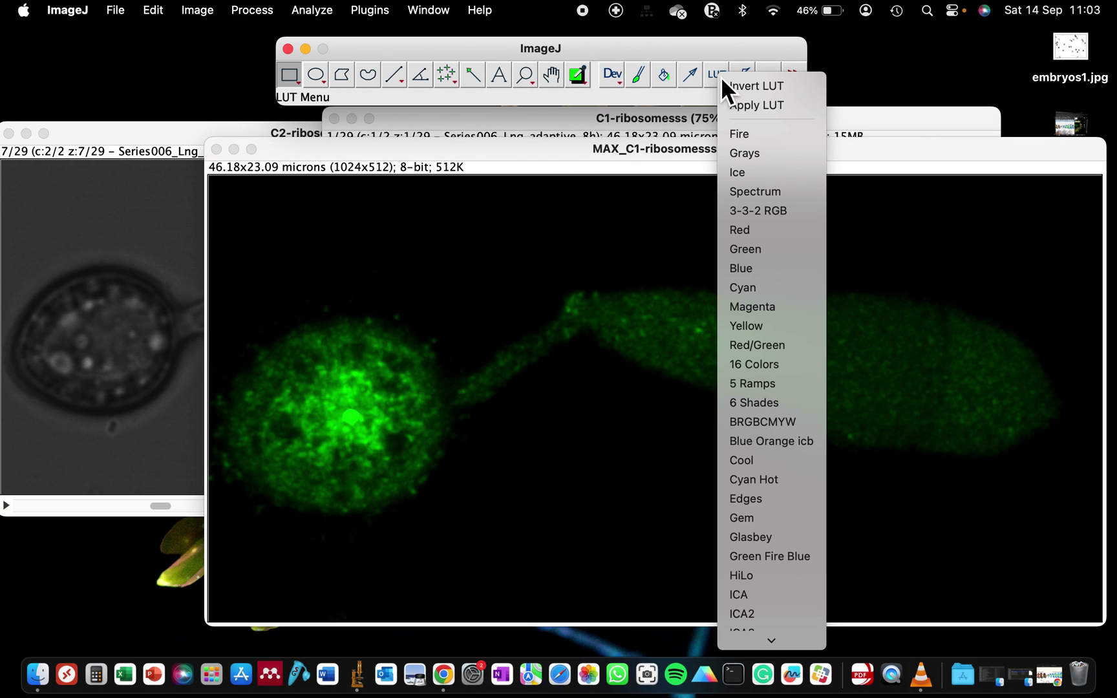
pyautogui.click(755, 197)
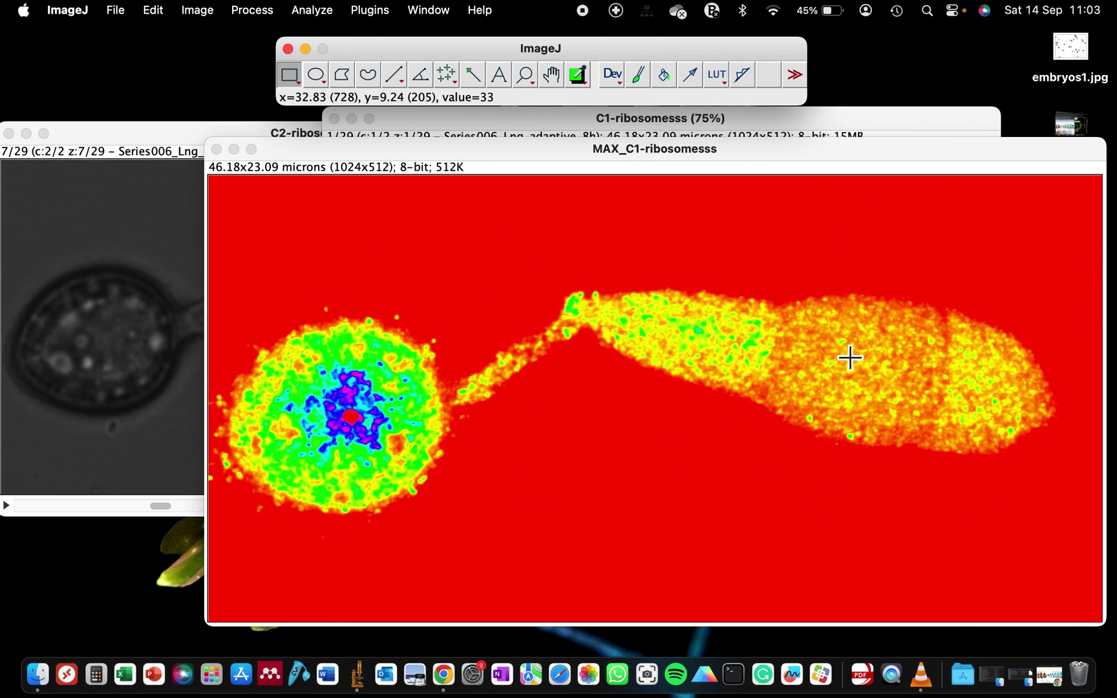
pyautogui.click(717, 76)
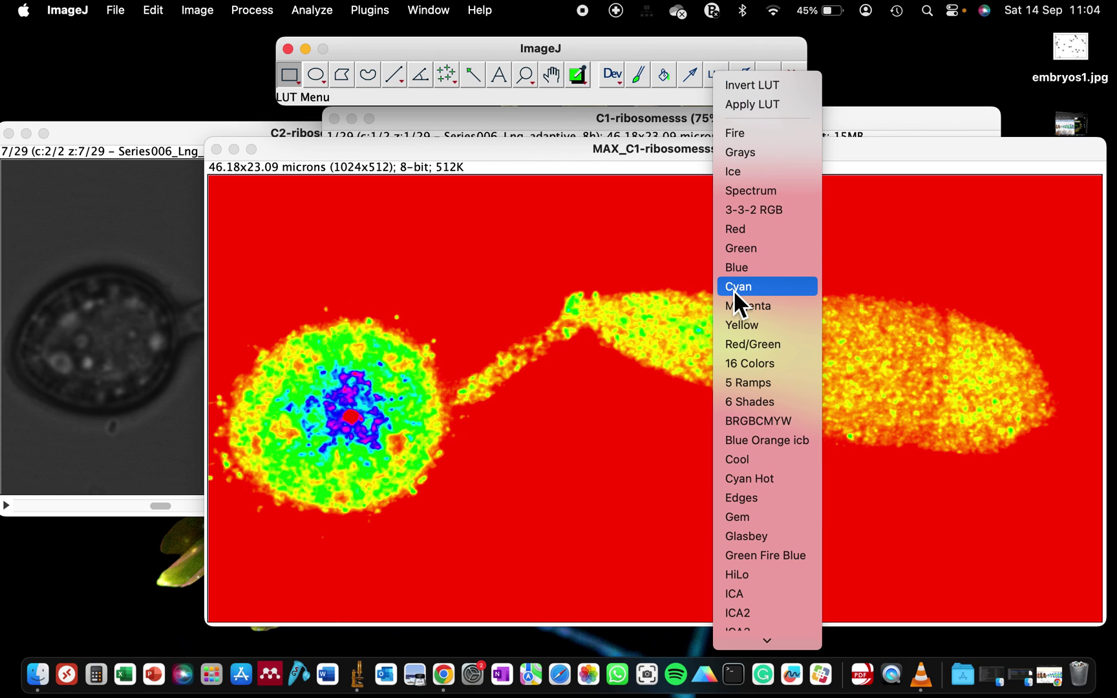
pyautogui.click(751, 364)
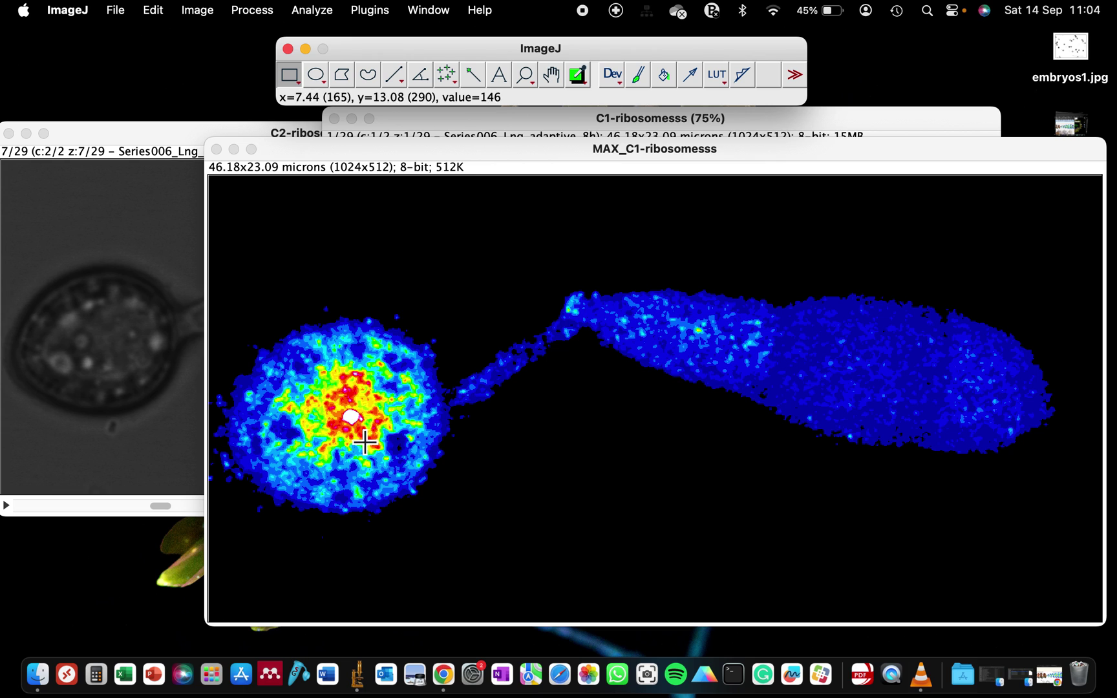
pyautogui.moveTo(357, 160); pyautogui.dragTo(269, 224)
# - Create a second Max Intensity projection of C1-ribosomesss, slices 1–29, and zoom it out
pyautogui.click(424, 136)
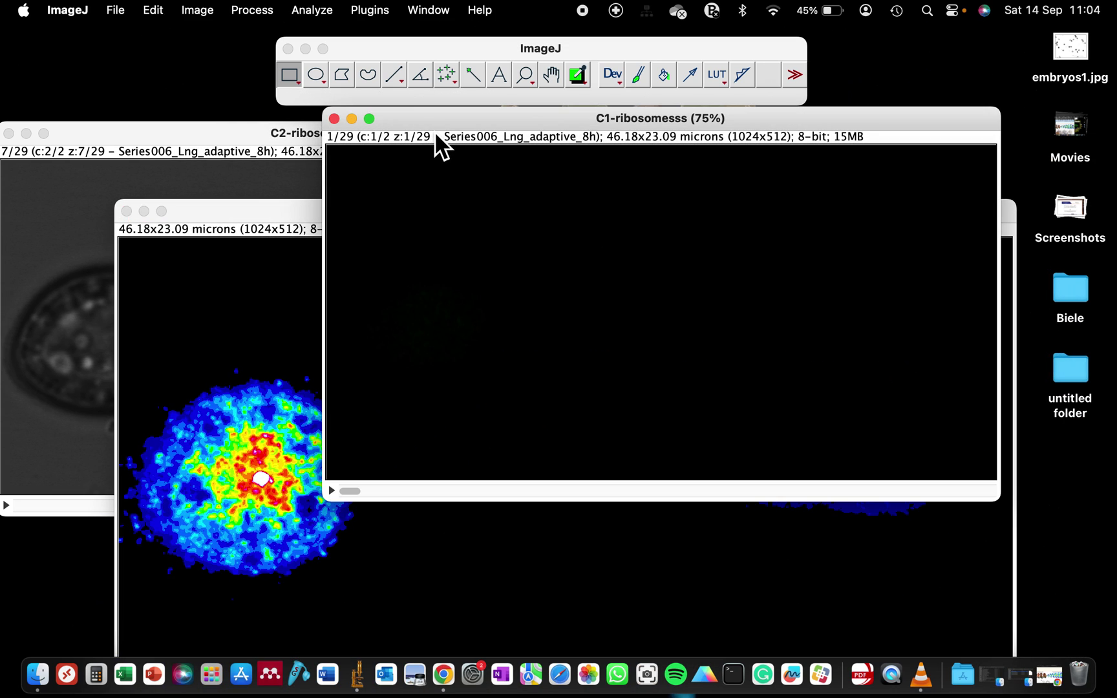
pyautogui.click(200, 9)
pyautogui.moveTo(221, 140)
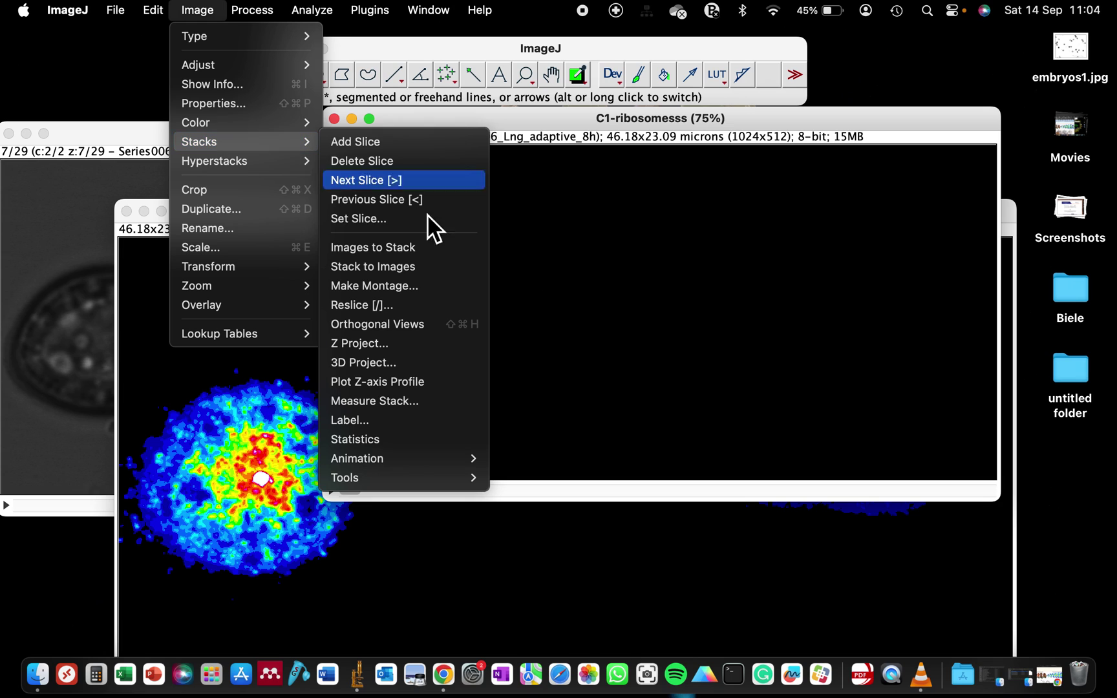
pyautogui.click(415, 359)
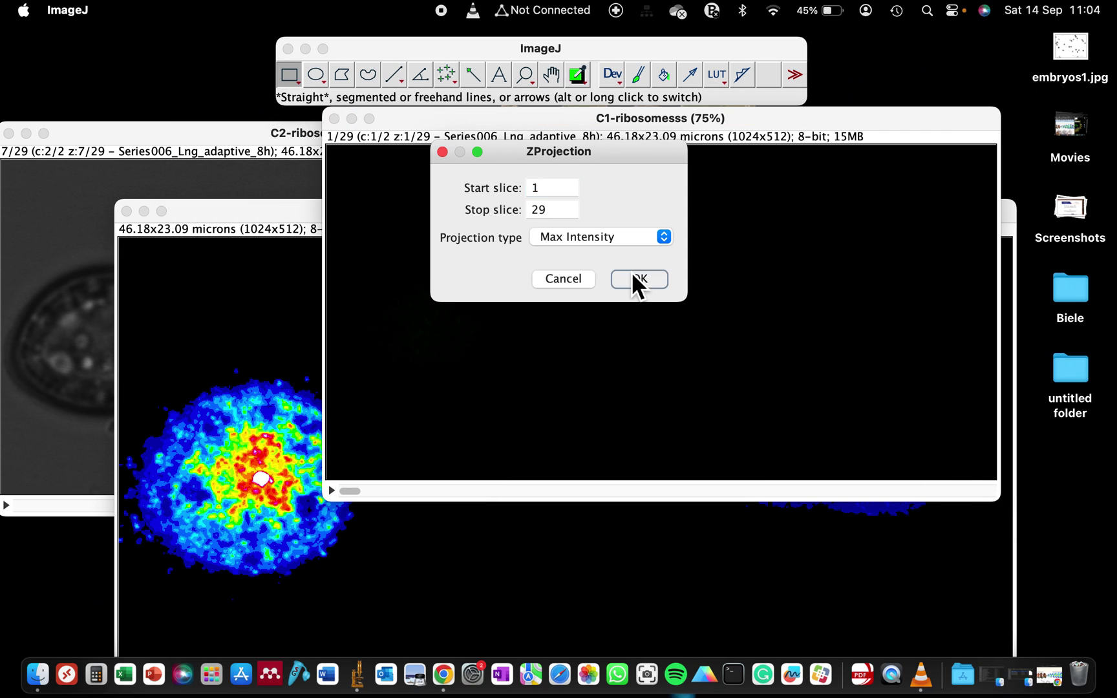
pyautogui.click(639, 279)
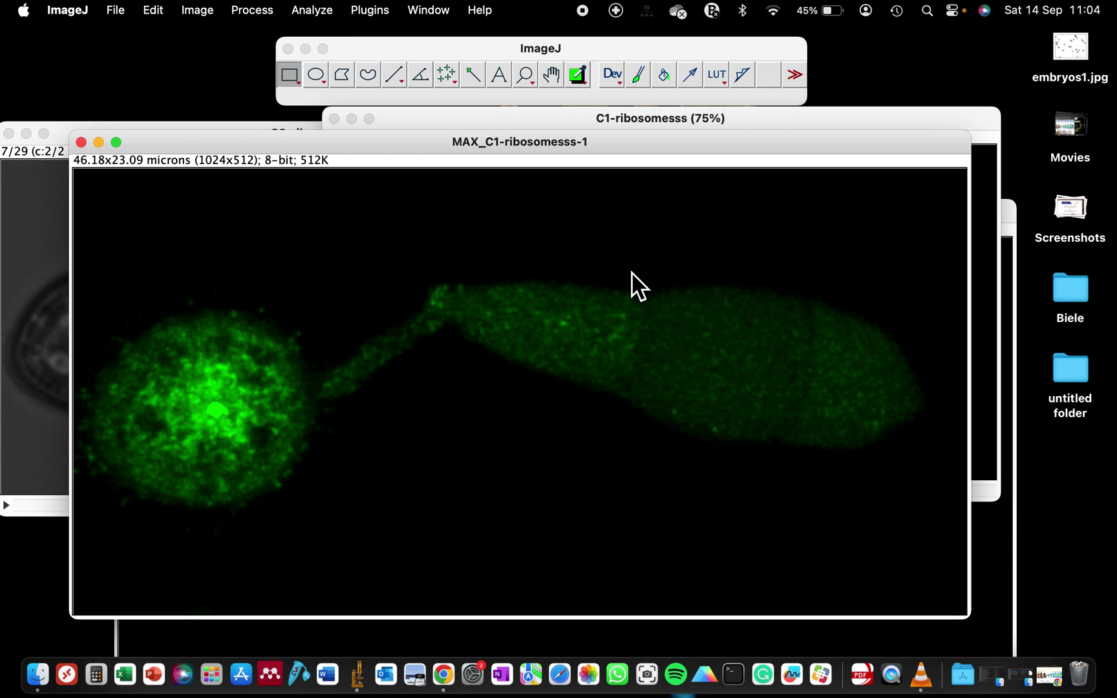
pyautogui.press('-')
pyautogui.press('-')
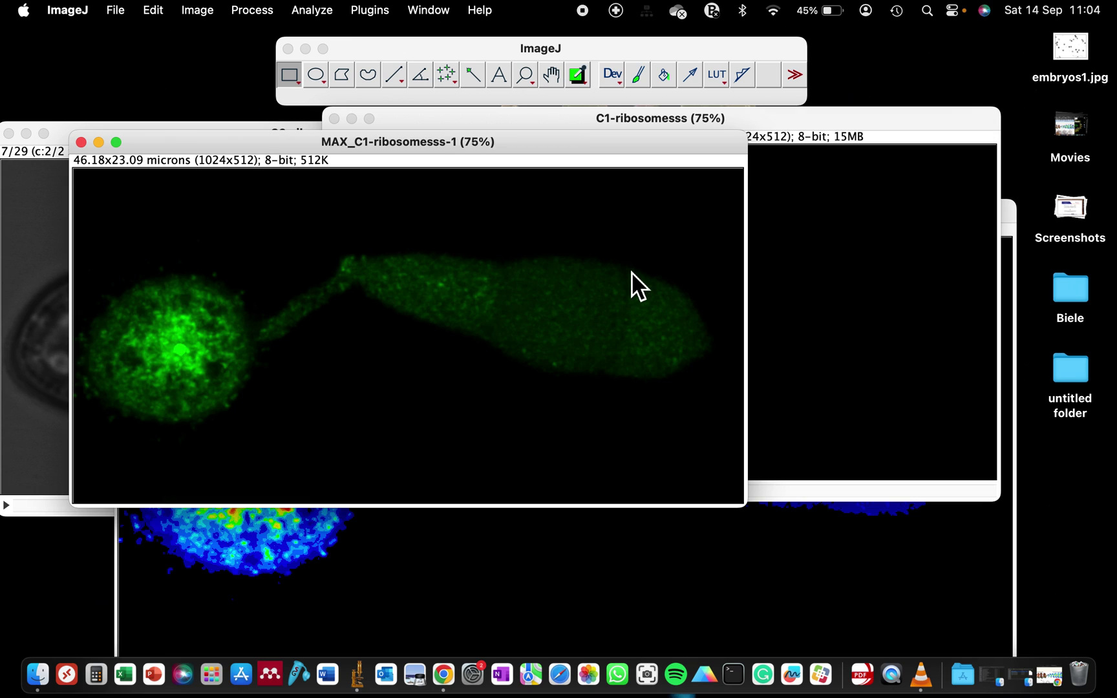
# - Zoom the 16 Colors projection to 50% and place it beside the green one
pyautogui.click(690, 553)
pyautogui.click(683, 538)
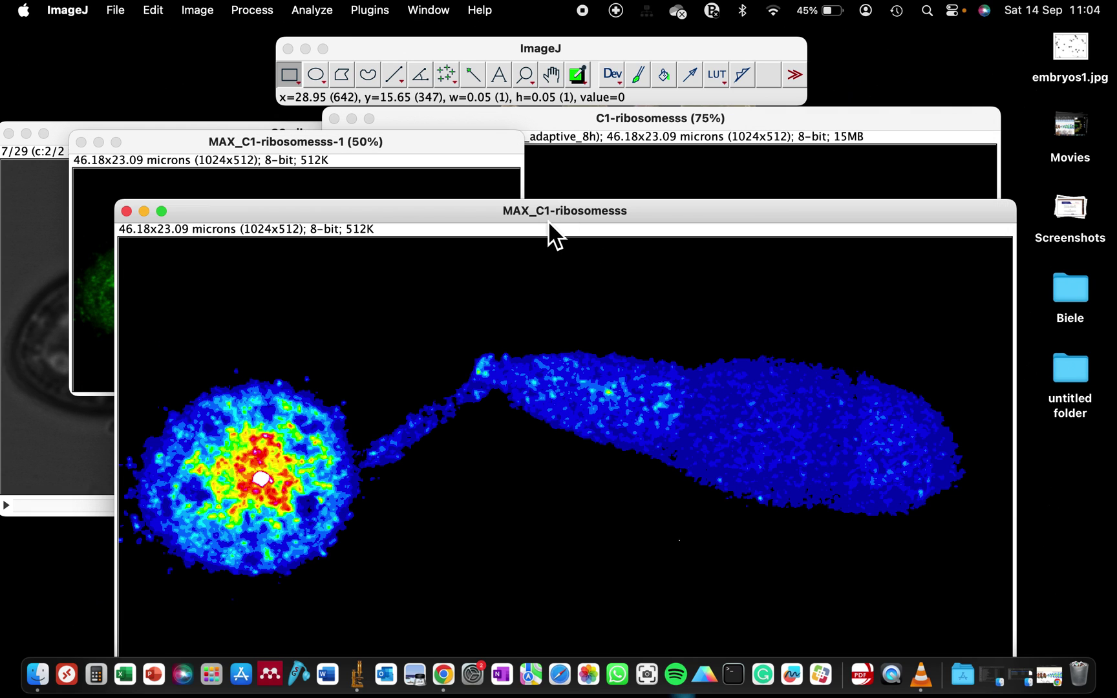
pyautogui.moveTo(547, 219); pyautogui.dragTo(545, 217)
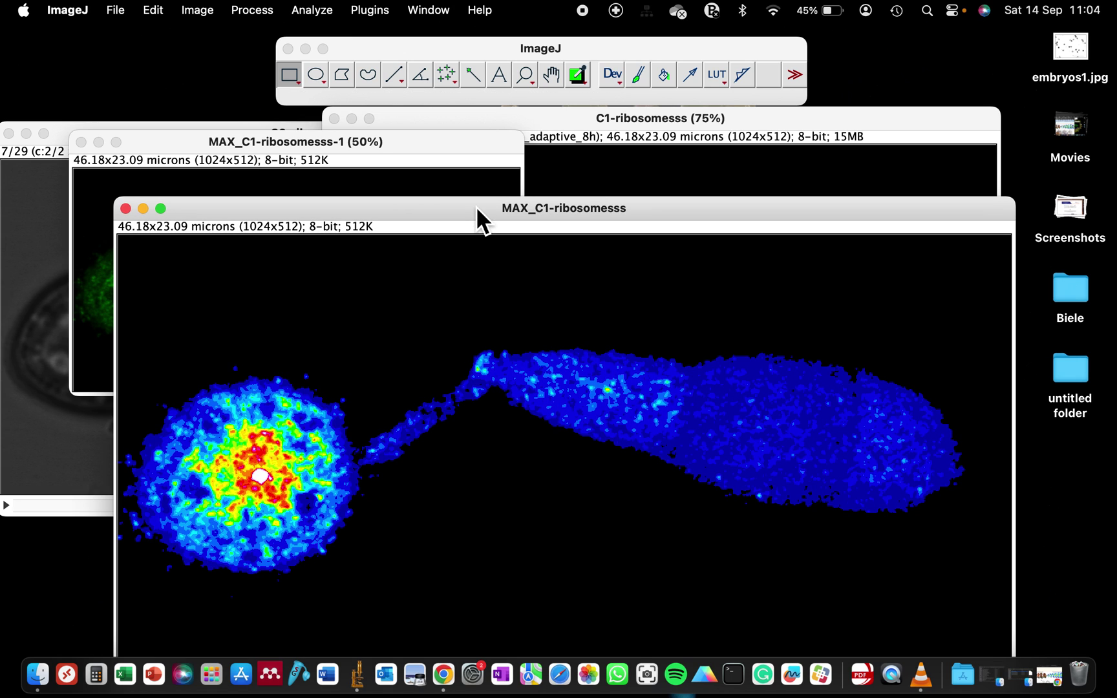
pyautogui.press('-')
pyautogui.press('-')
pyautogui.moveTo(478, 218); pyautogui.dragTo(945, 179)
pyautogui.click(454, 148)
pyautogui.moveTo(454, 147); pyautogui.dragTo(445, 168)
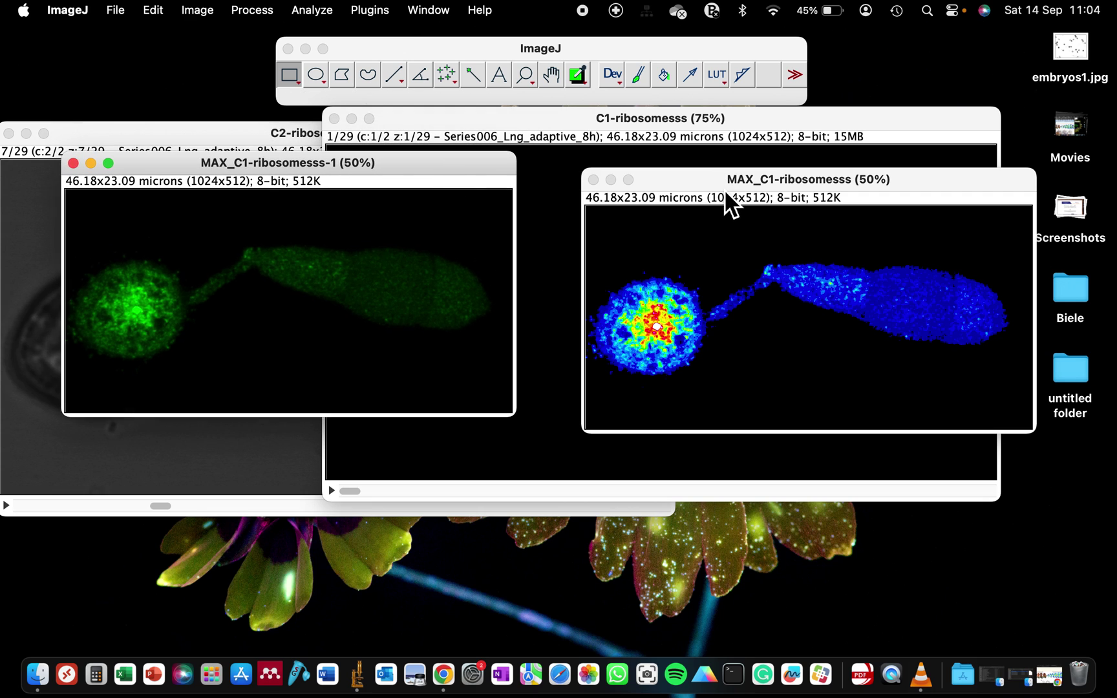
pyautogui.moveTo(723, 181); pyautogui.dragTo(688, 171)
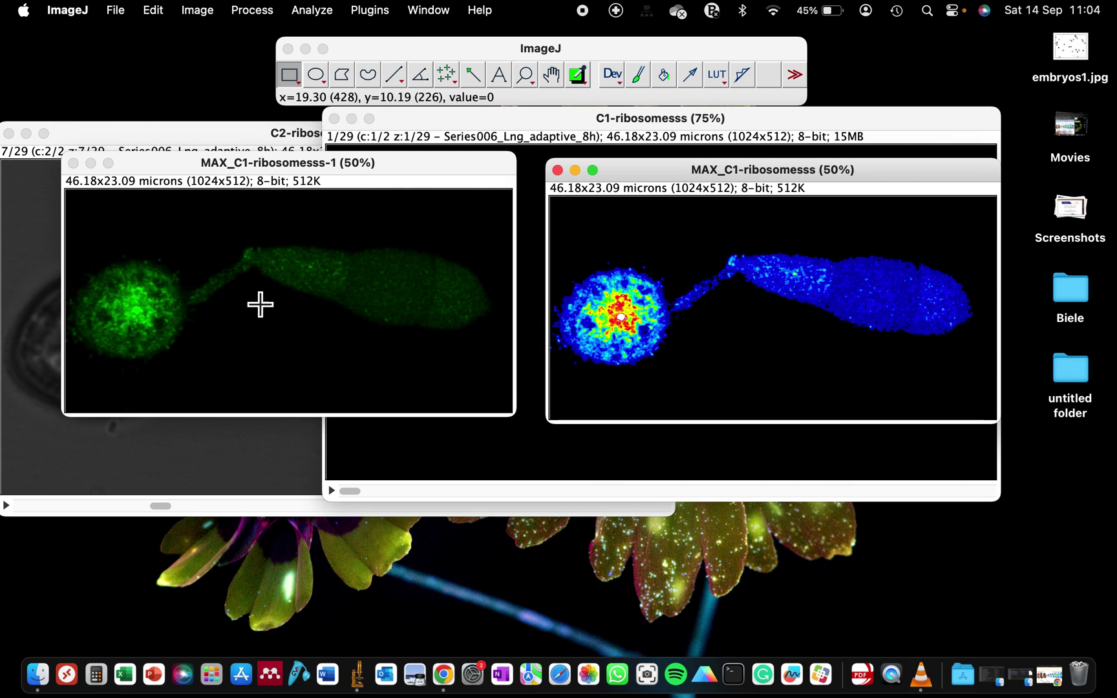
# - Hide the article again and nudge the 16 Colors projection window left
pyautogui.click(1048, 675)
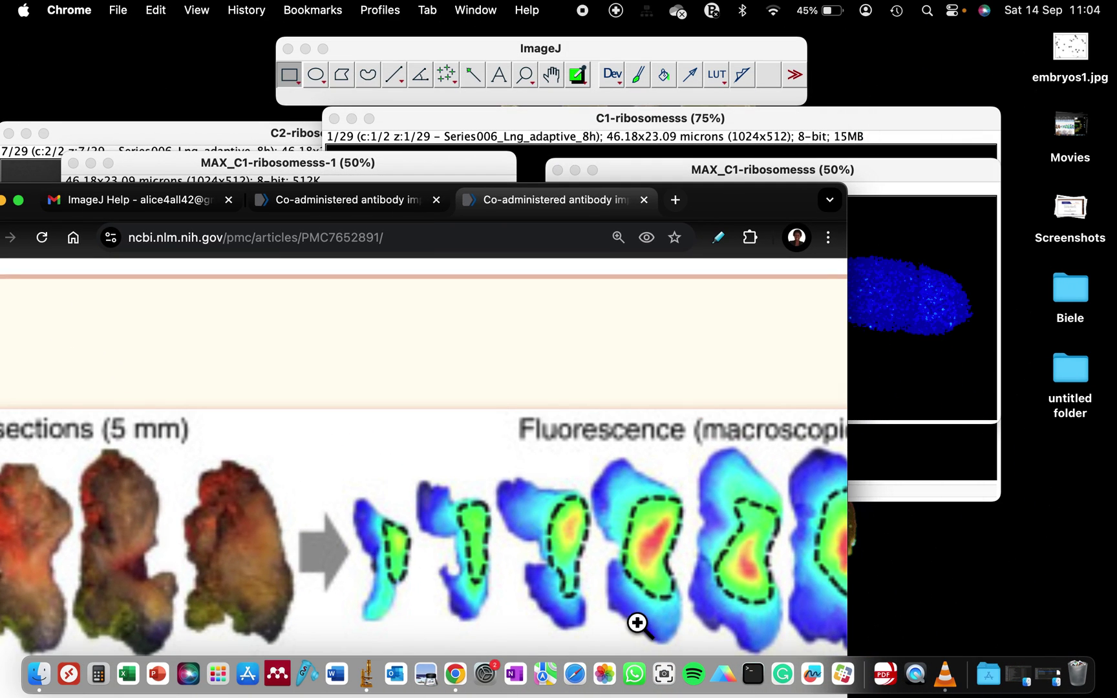
pyautogui.click(3, 200)
pyautogui.moveTo(672, 169); pyautogui.dragTo(655, 164)
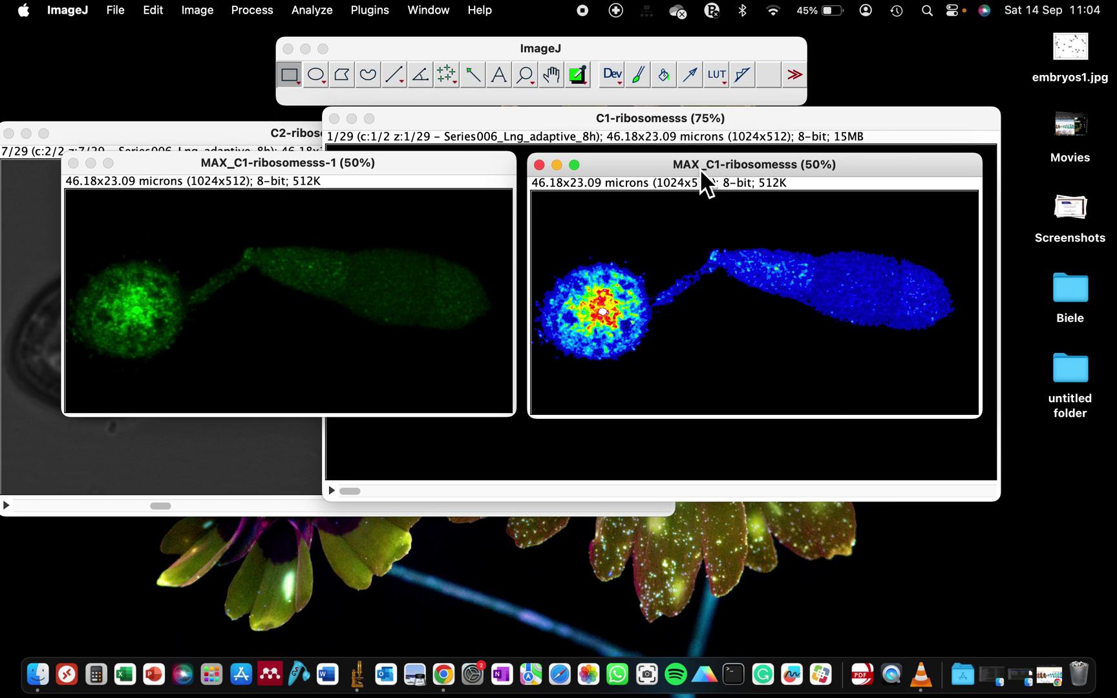
# - Open the Calibration Bar tool for the 16 Colors projection and move its dialog aside
pyautogui.click(327, 11)
pyautogui.moveTo(324, 294)
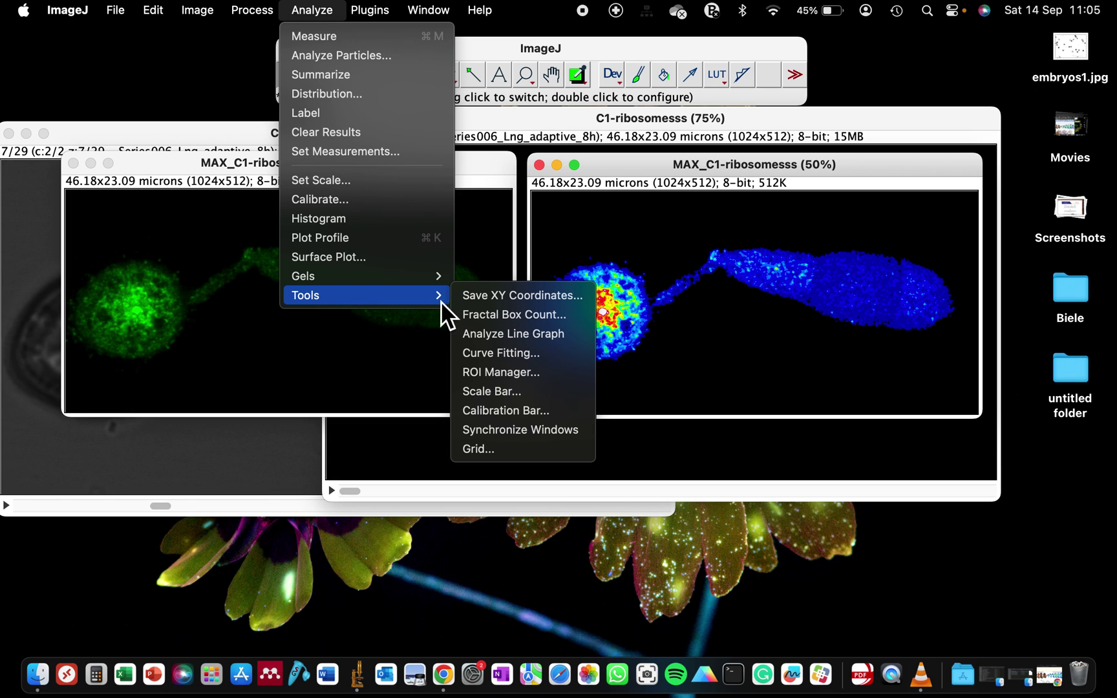
pyautogui.click(486, 412)
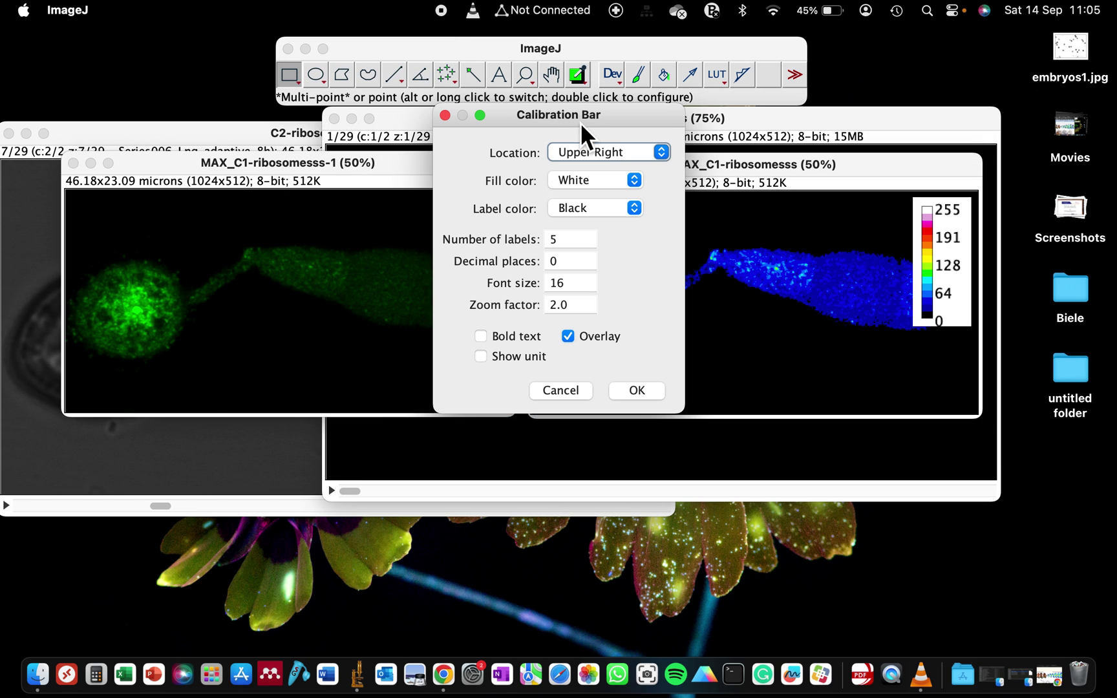
pyautogui.moveTo(581, 122); pyautogui.dragTo(355, 149)
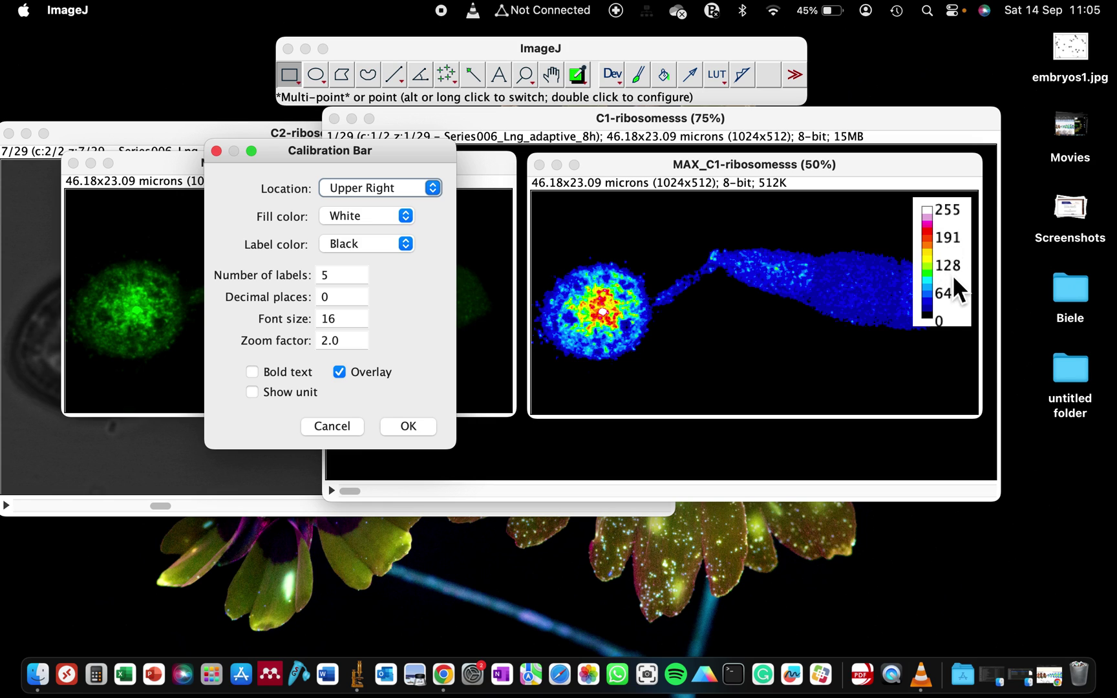
# - Try Lower Right, At Selection and Separate Image locations, then choose Upper Right
pyautogui.click(403, 189)
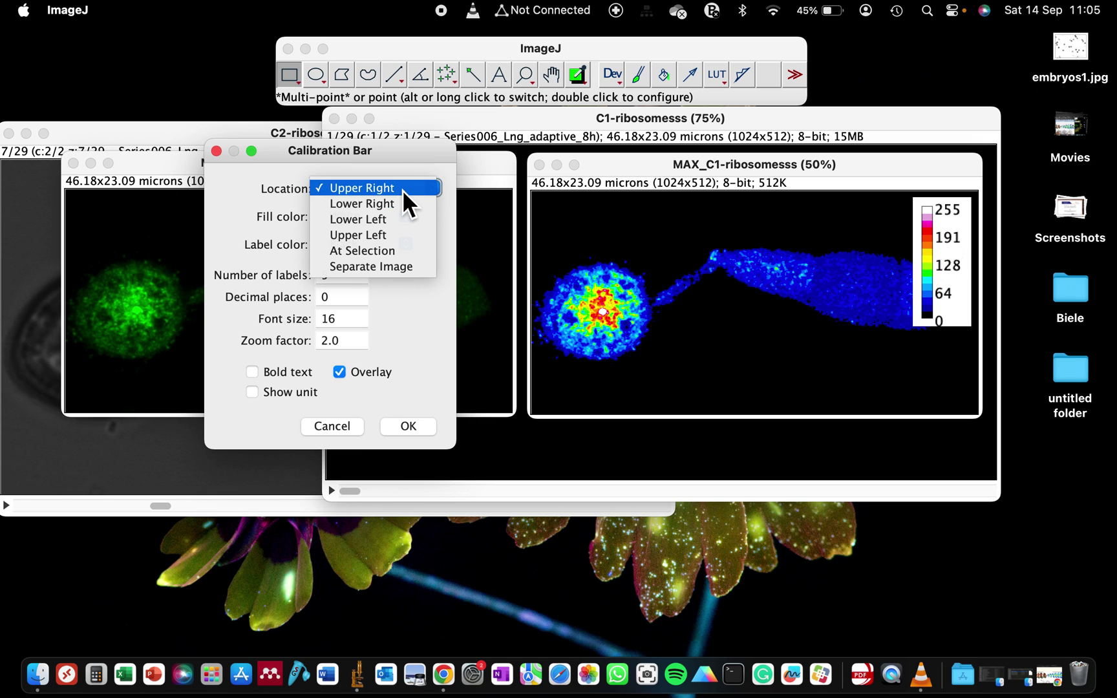
pyautogui.click(385, 205)
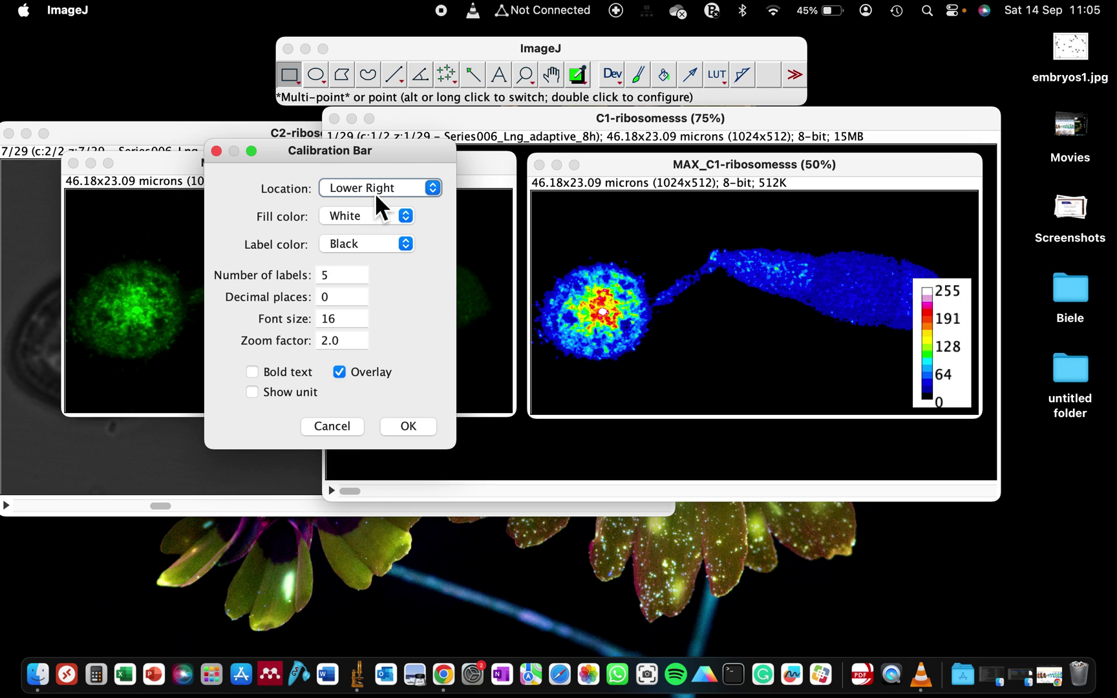
pyautogui.click(378, 190)
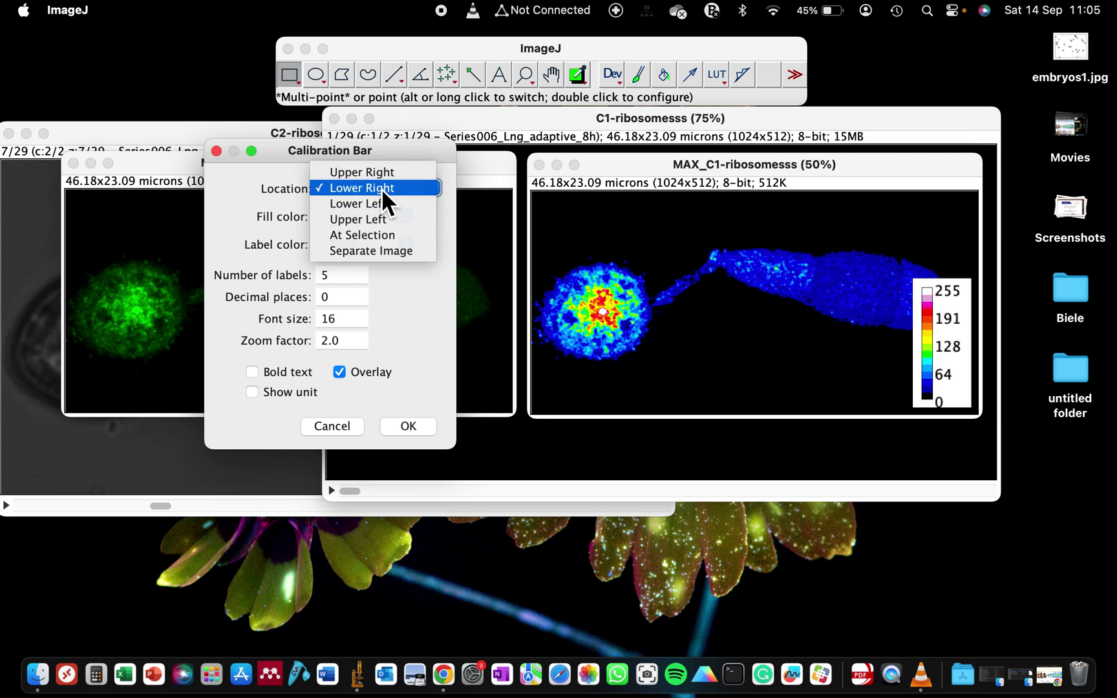
pyautogui.click(364, 237)
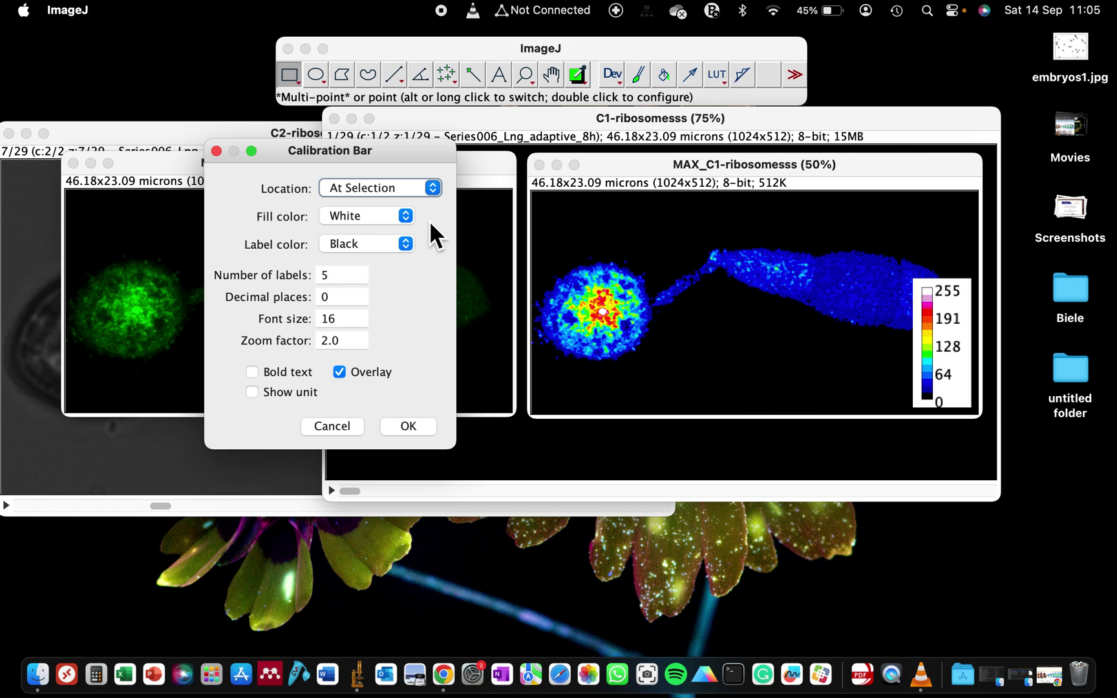
pyautogui.click(390, 186)
pyautogui.click(382, 203)
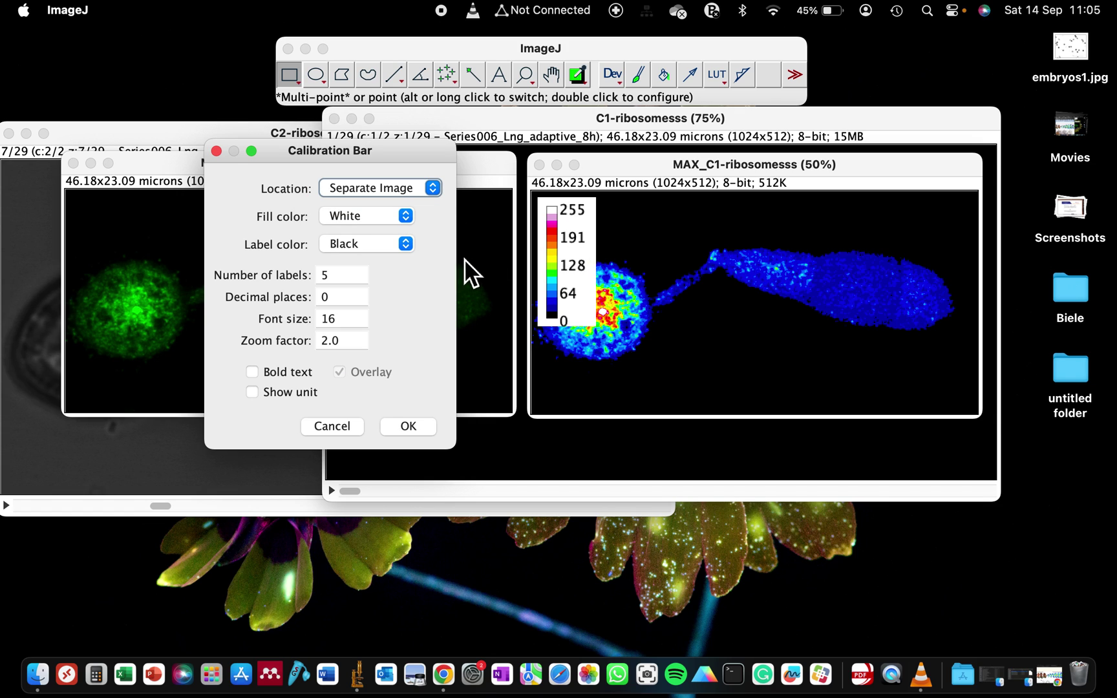
pyautogui.click(385, 186)
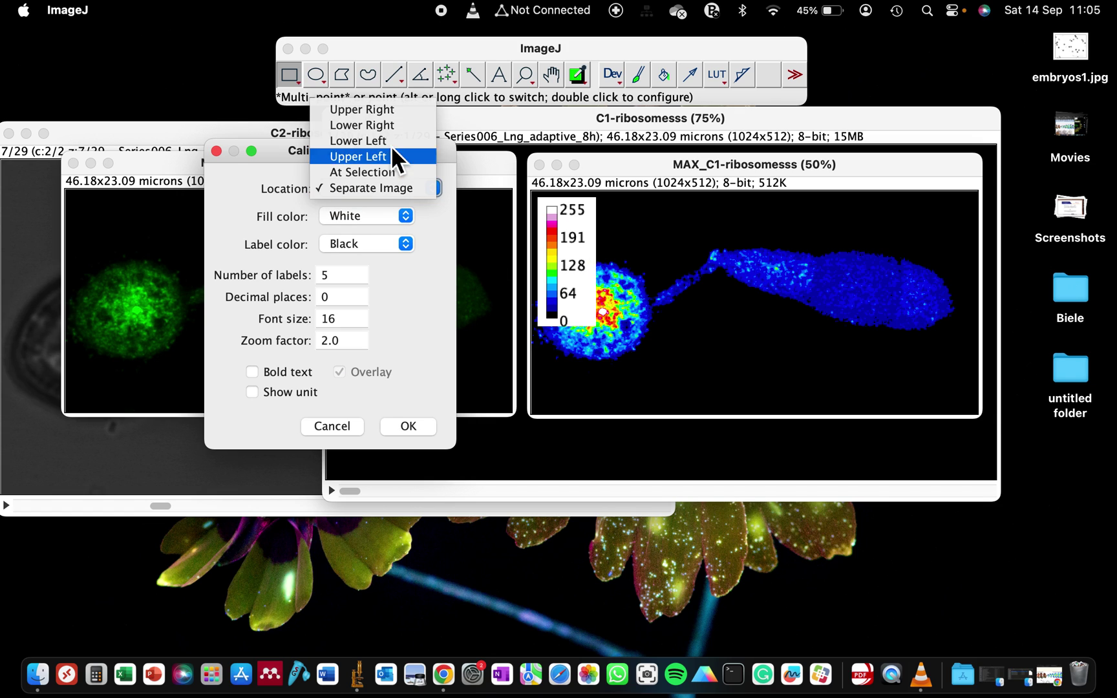
pyautogui.click(385, 111)
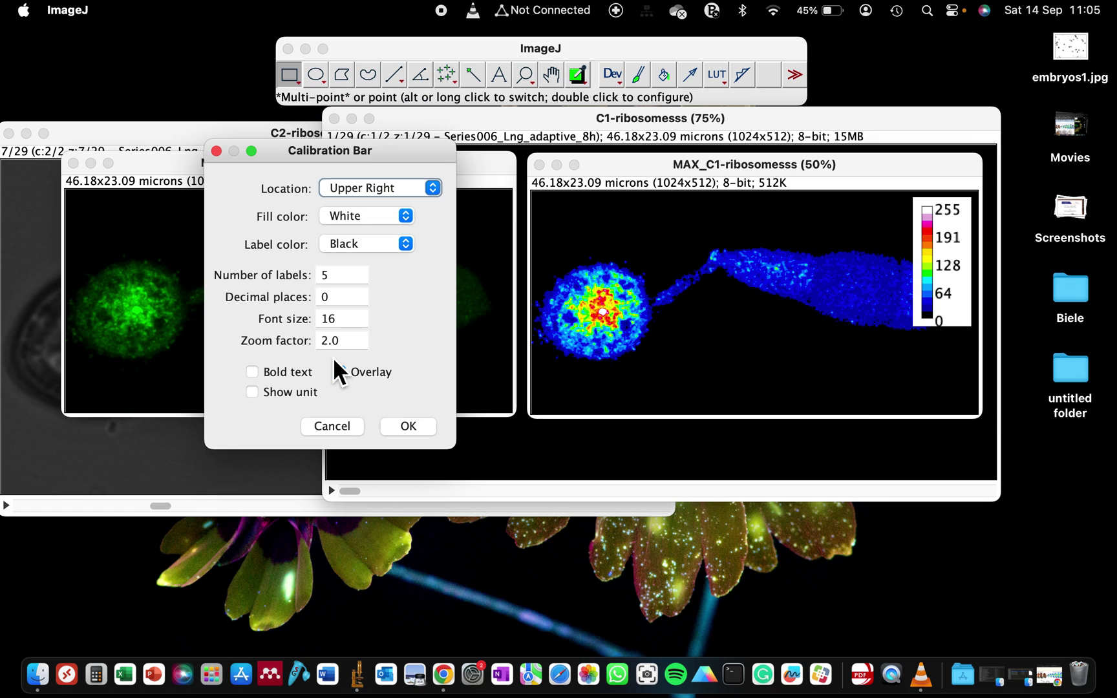
# - Set the calibration bar zoom factor to 1
pyautogui.click(357, 350)
pyautogui.moveTo(368, 351); pyautogui.dragTo(319, 349)
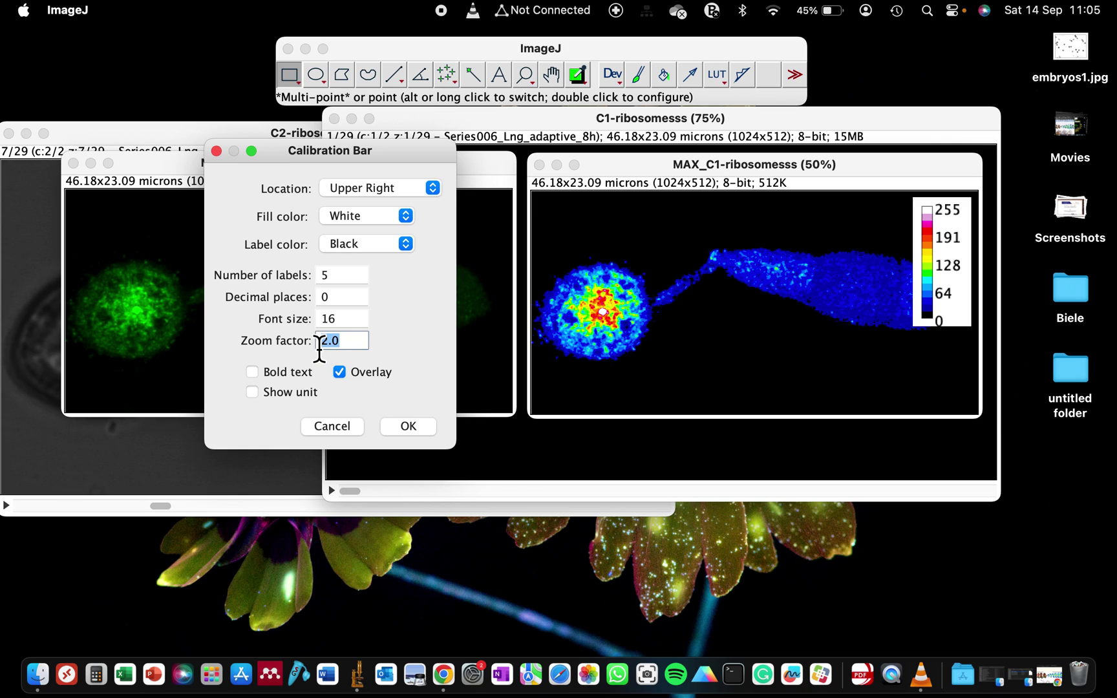
pyautogui.write('1.')
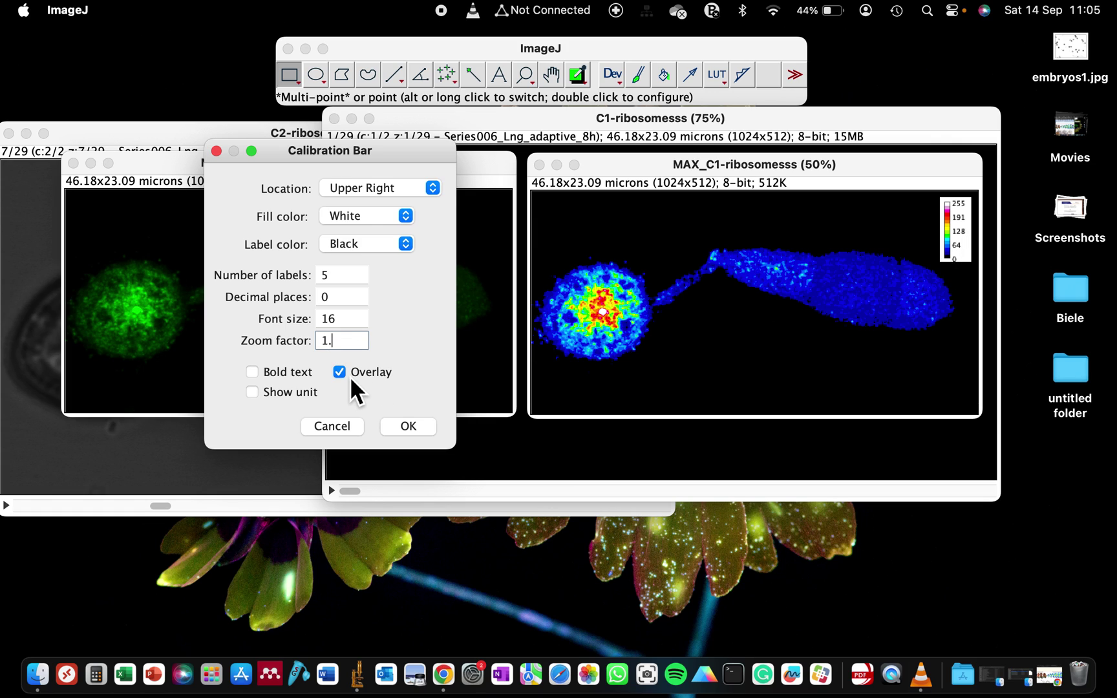
pyautogui.write('5')
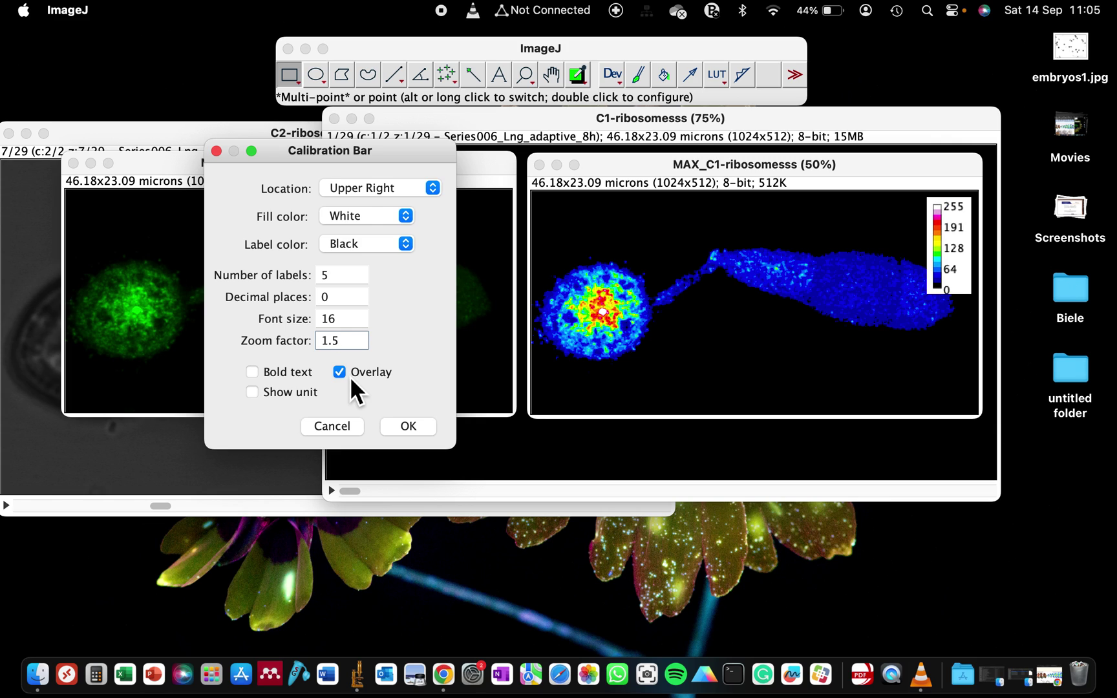
pyautogui.moveTo(358, 346); pyautogui.dragTo(243, 341)
pyautogui.write('1')
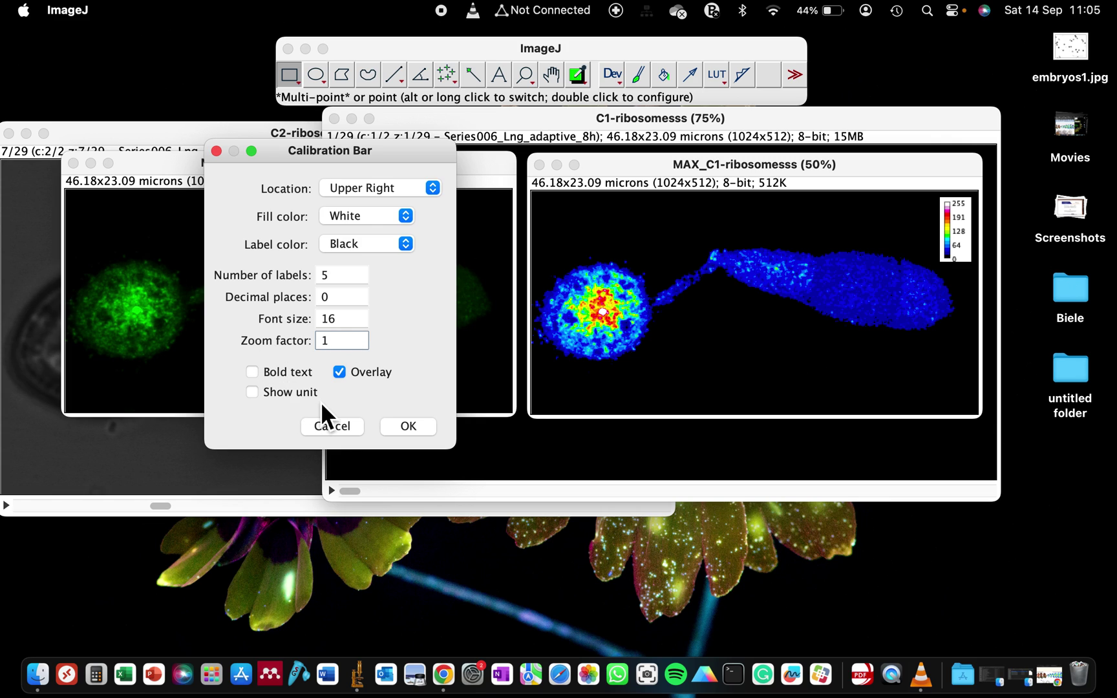
# - Set the font size to 20 and the number of labels to 5
pyautogui.doubleClick(350, 319)
pyautogui.write('12')
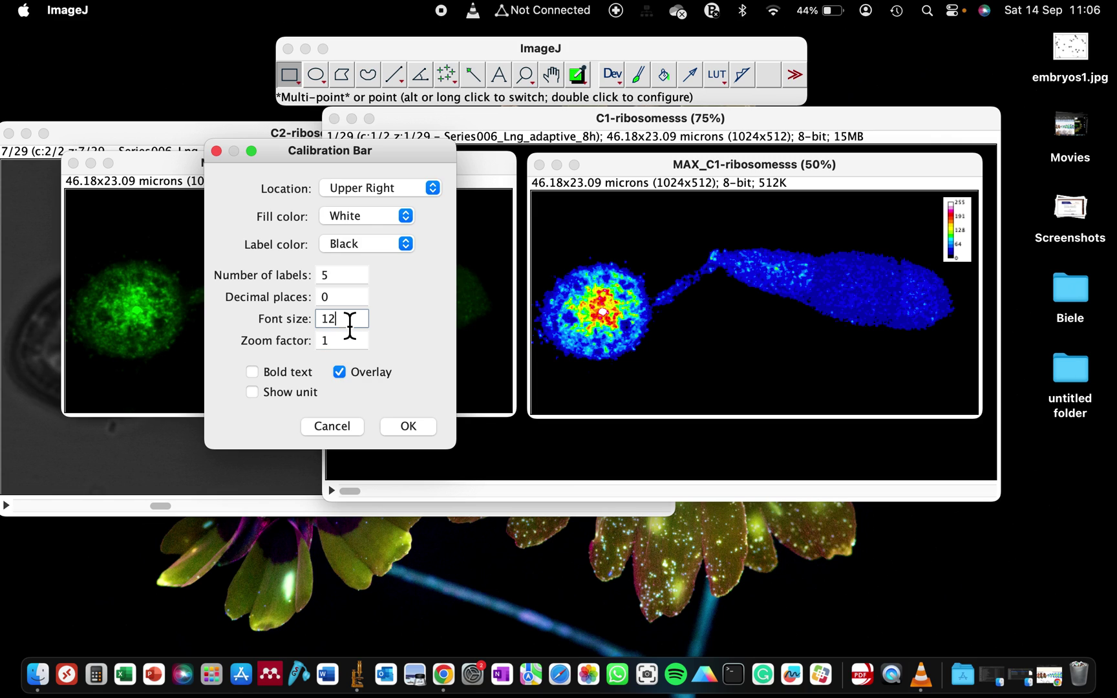
pyautogui.press('BackSpace')
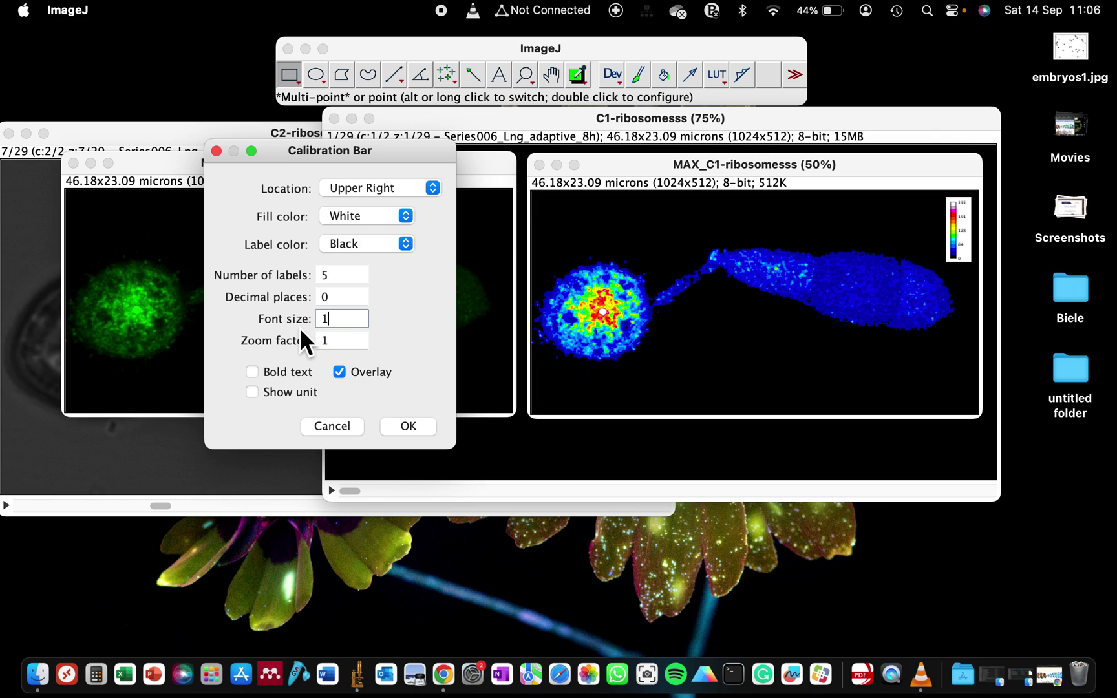
pyautogui.write('0')
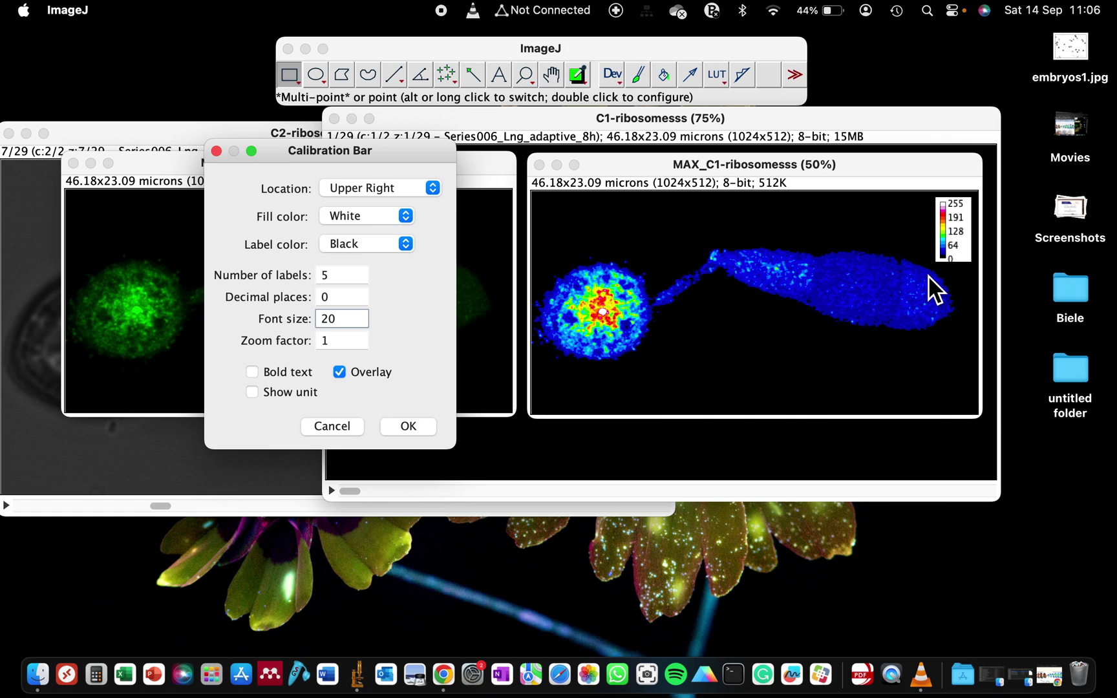
pyautogui.doubleClick(350, 275)
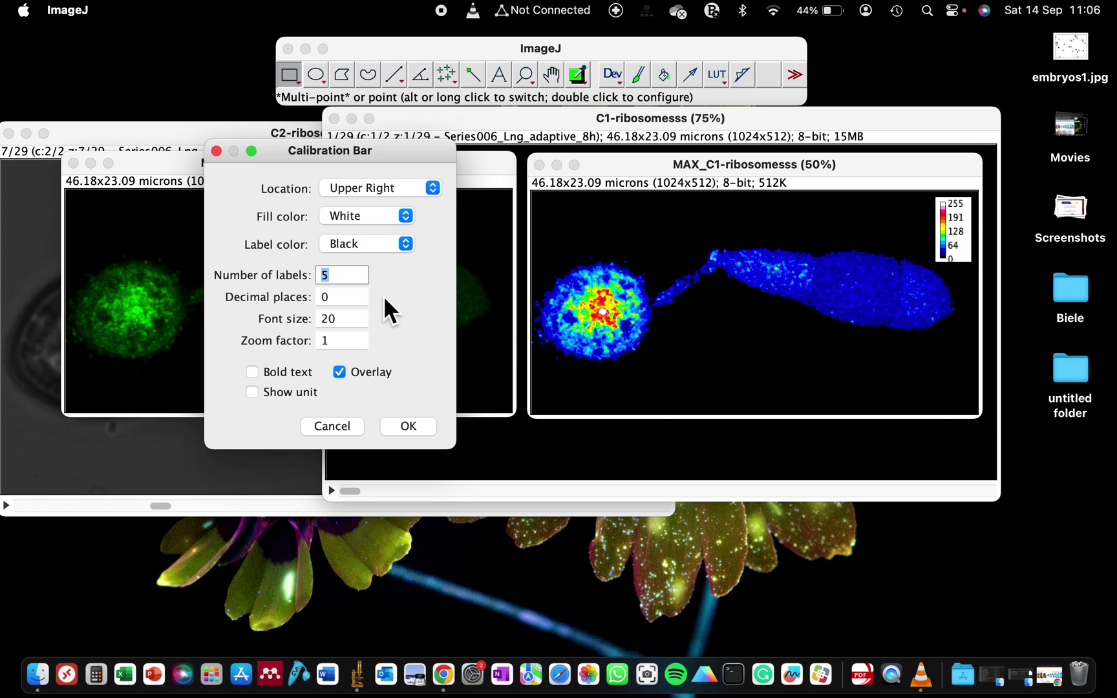
pyautogui.press('BackSpace')
pyautogui.write('2')
pyautogui.write('5')
# - Apply the 0–255 calibration bar and shift the MAX_C1-ribosomesss window left
pyautogui.click(404, 427)
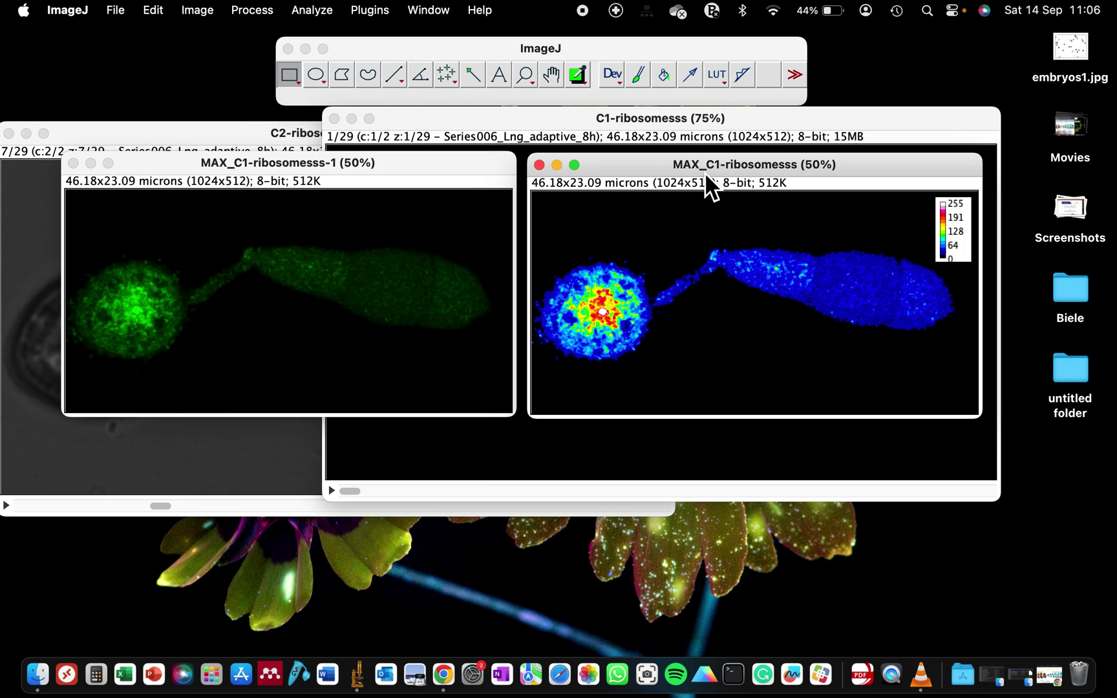
pyautogui.moveTo(705, 173); pyautogui.dragTo(550, 189)
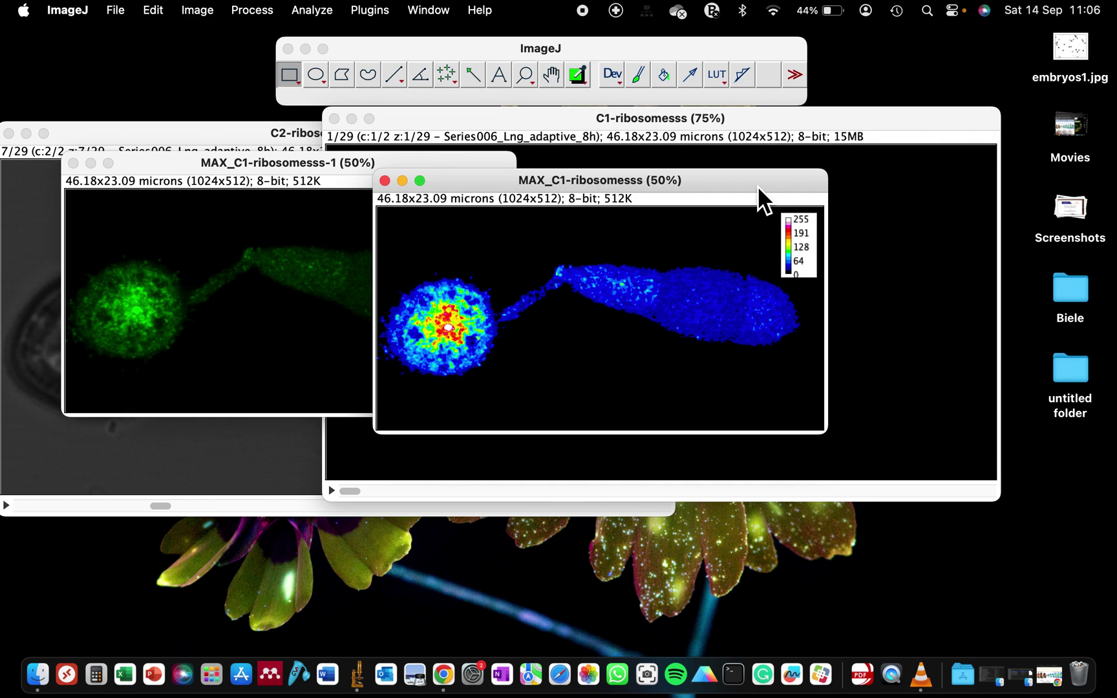
pyautogui.moveTo(758, 187); pyautogui.dragTo(764, 182)
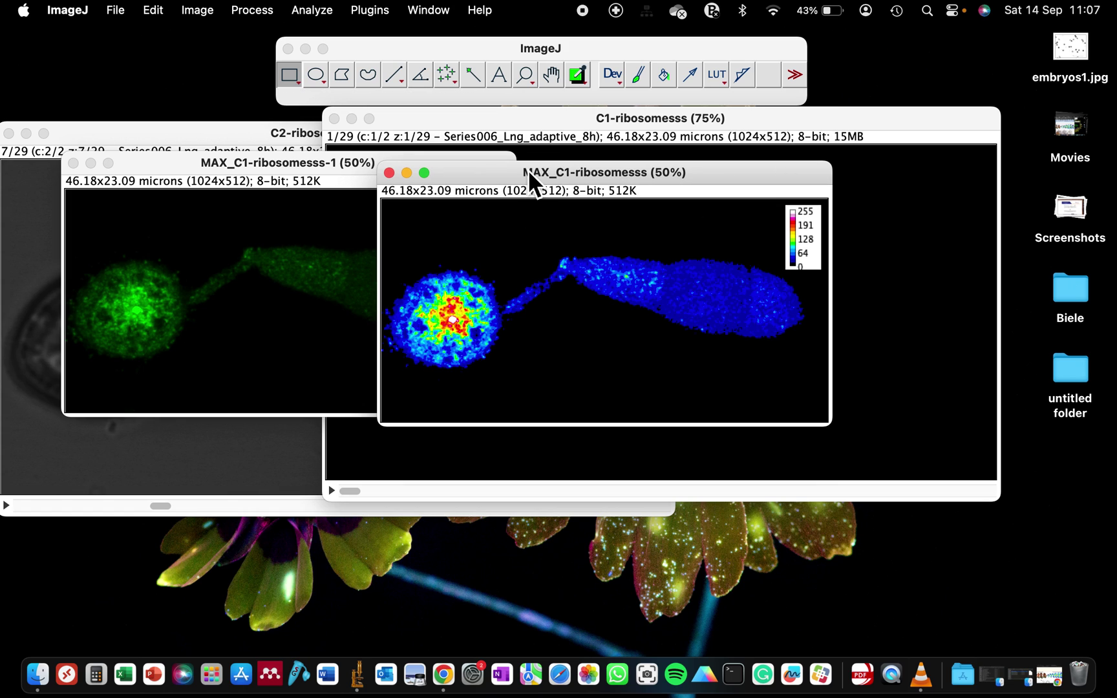
# - Create the heat-map's 0–255 calibration bar as a separate CBar image
pyautogui.click(260, 11)
pyautogui.moveTo(321, 11)
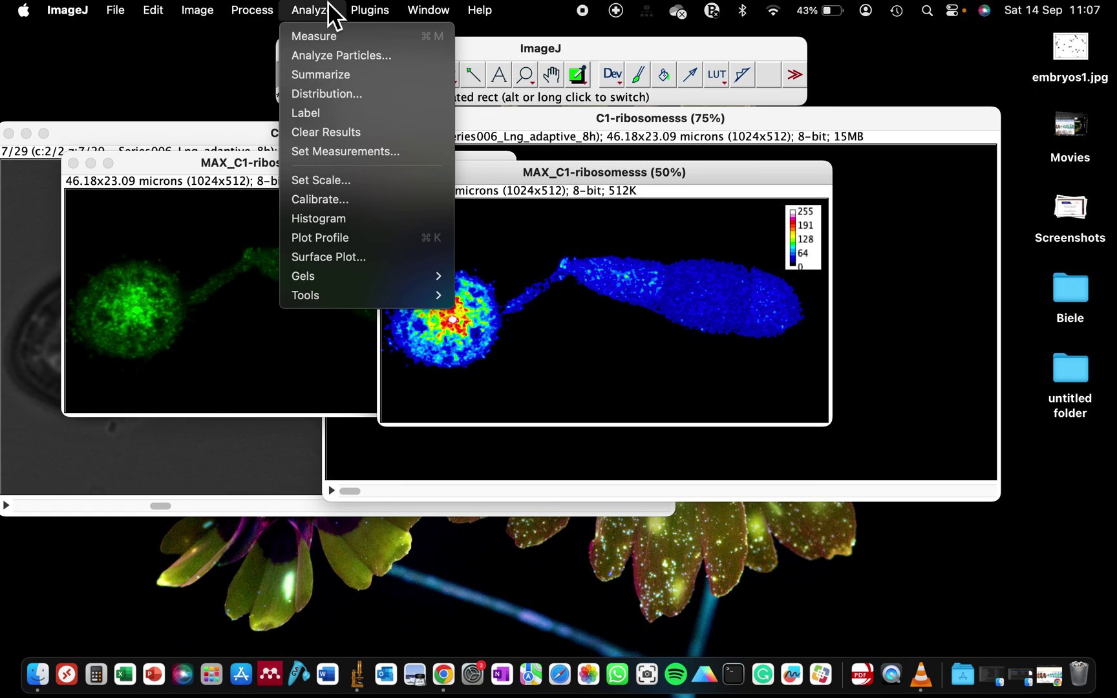
pyautogui.moveTo(386, 296)
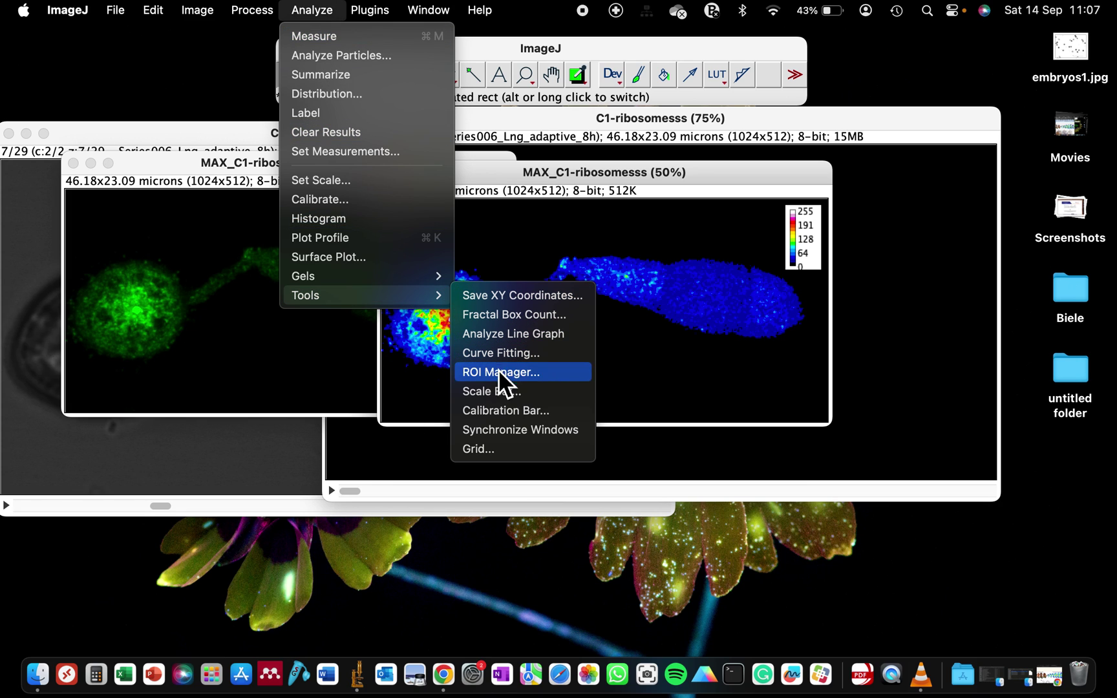
pyautogui.click(492, 413)
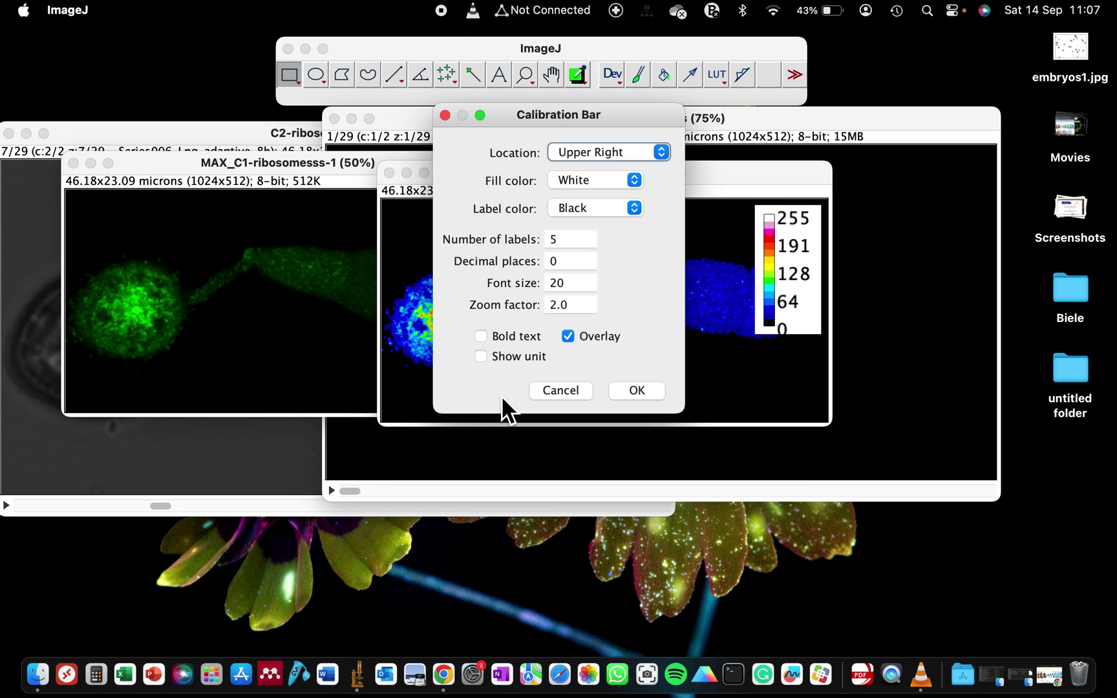
pyautogui.click(576, 149)
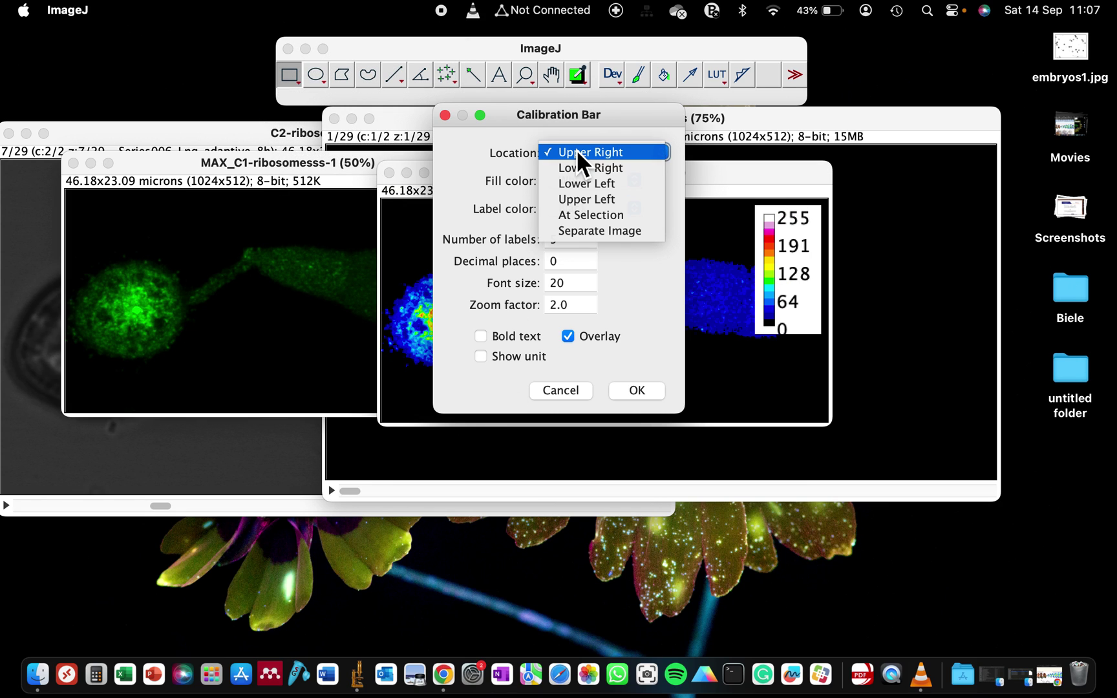
pyautogui.click(579, 231)
pyautogui.click(637, 390)
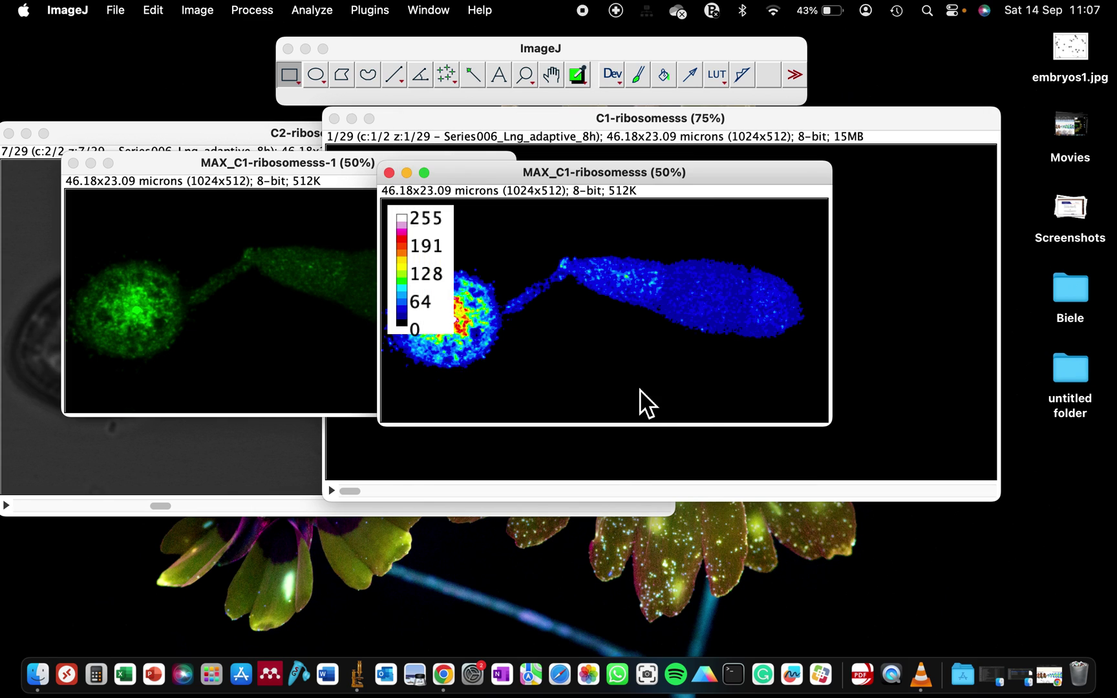
# - Zoom out the CBar window and park it beside the heat-map
pyautogui.moveTo(178, 167); pyautogui.dragTo(342, 165)
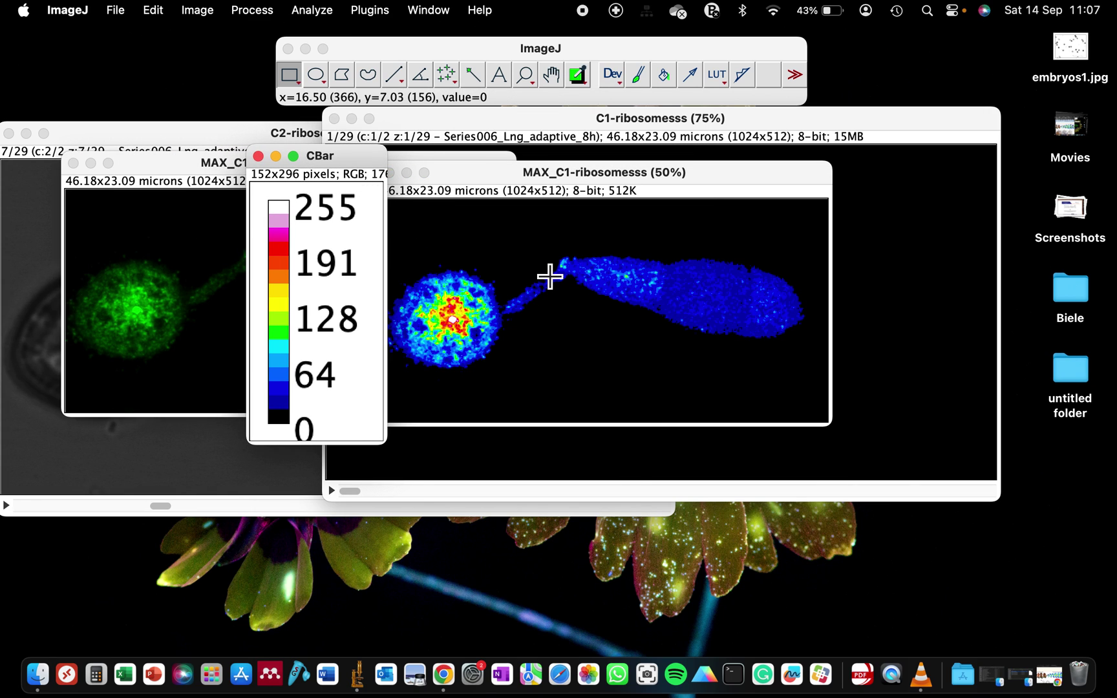
pyautogui.press('-')
pyautogui.press('-')
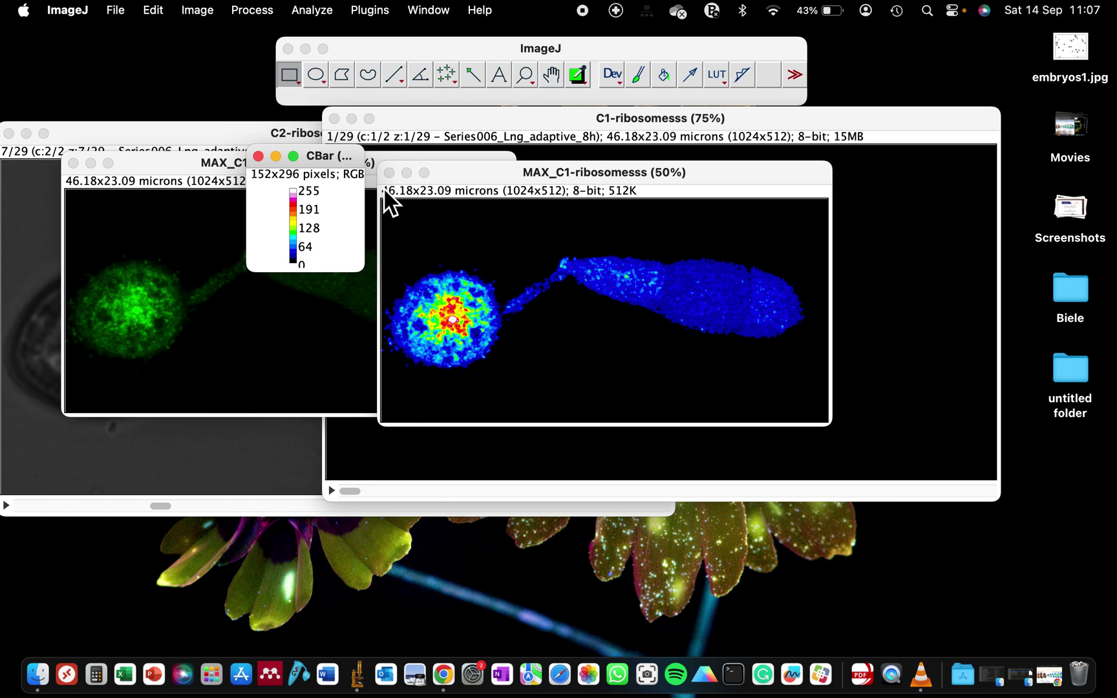
pyautogui.moveTo(350, 151); pyautogui.dragTo(905, 151)
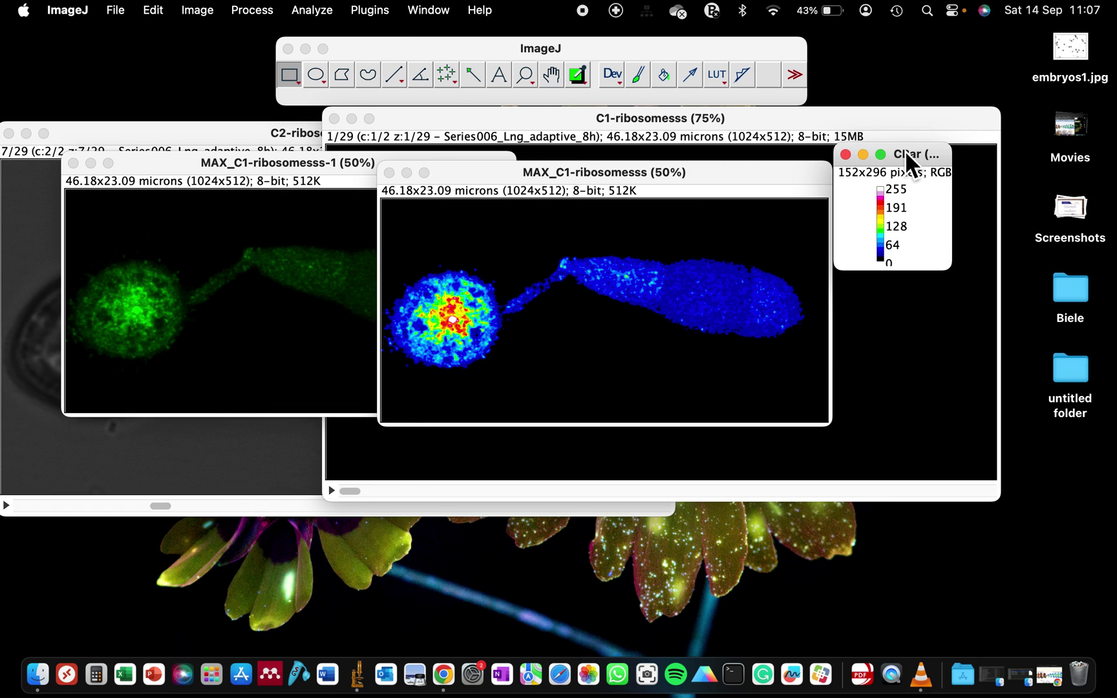
# - Overlay a 0–255 calibration bar at the upper right of the MAX_C1-ribosomesss heat-map, then shift its window down-left
pyautogui.click(722, 189)
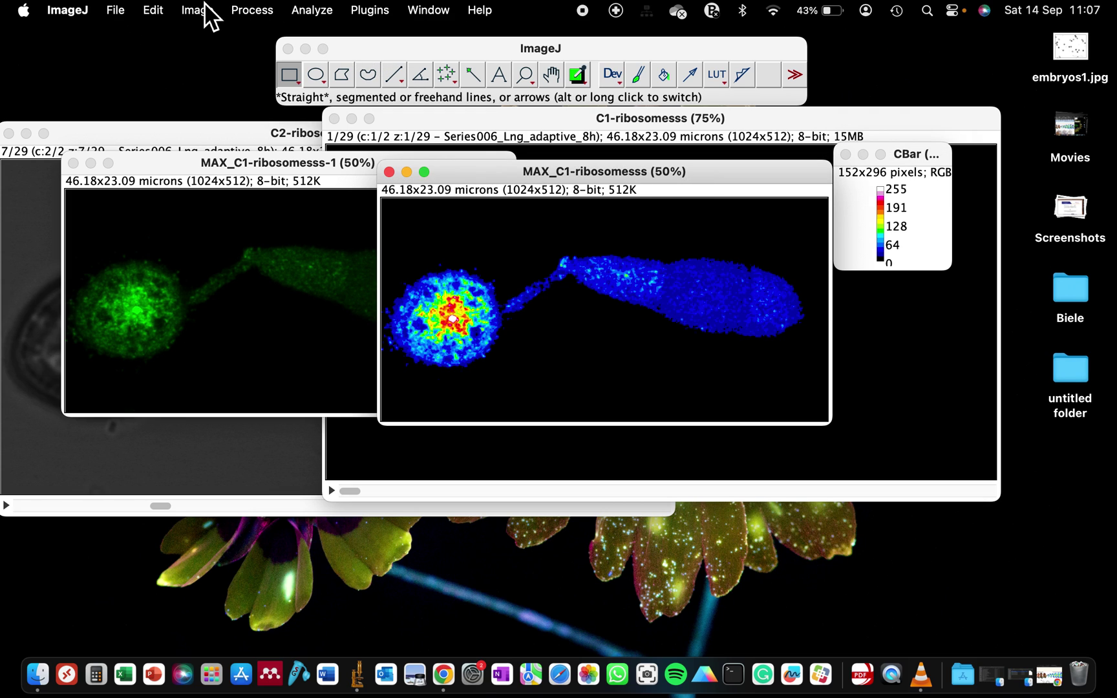
pyautogui.click(207, 16)
pyautogui.click(616, 179)
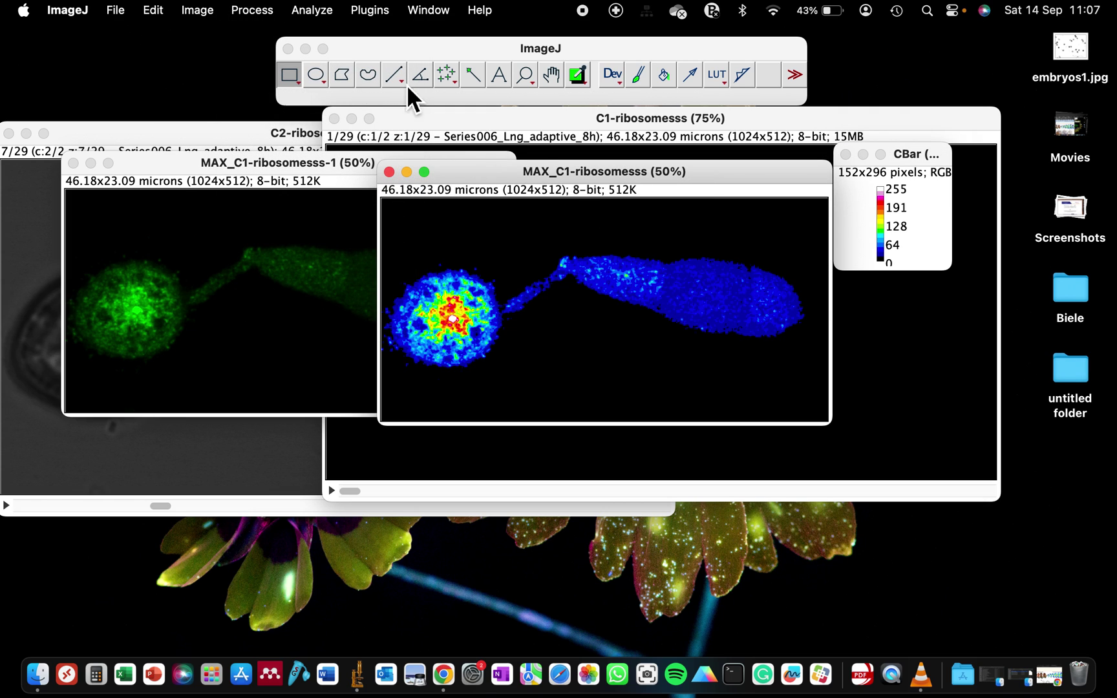
pyautogui.click(206, 16)
pyautogui.moveTo(362, 296)
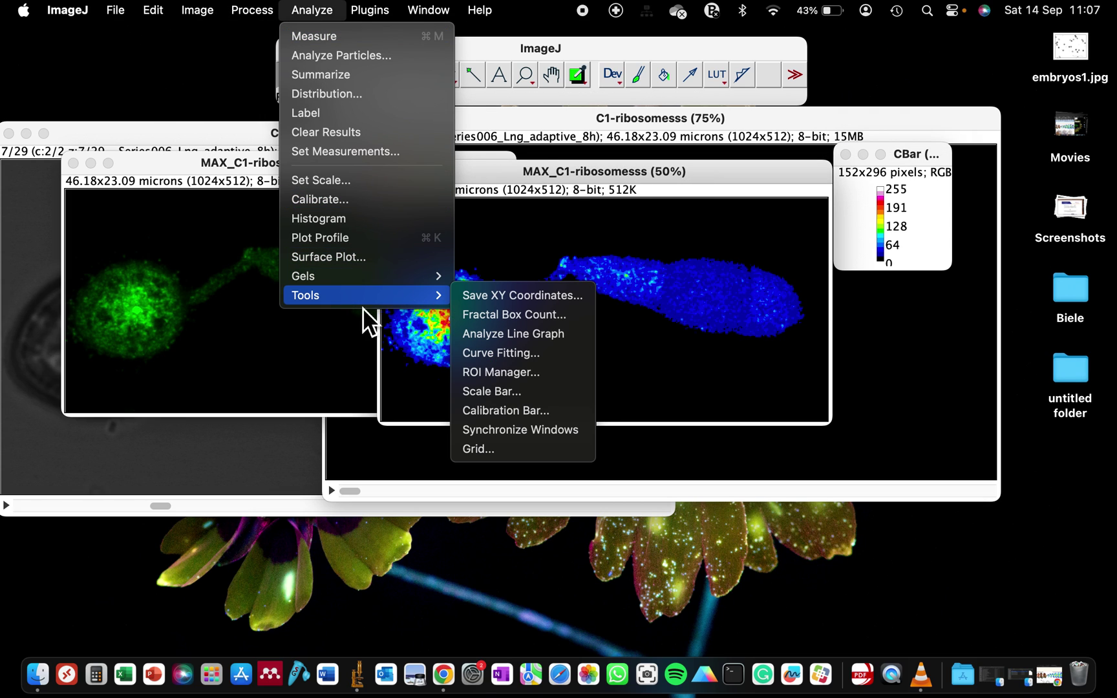
pyautogui.click(501, 412)
pyautogui.click(593, 152)
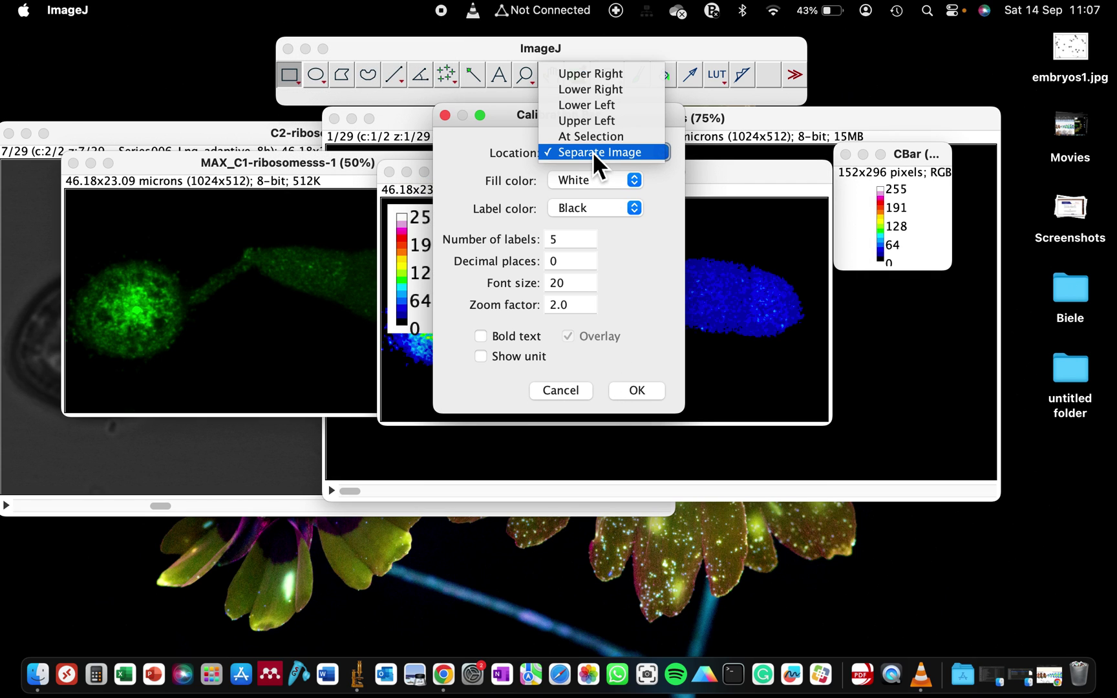
pyautogui.click(600, 77)
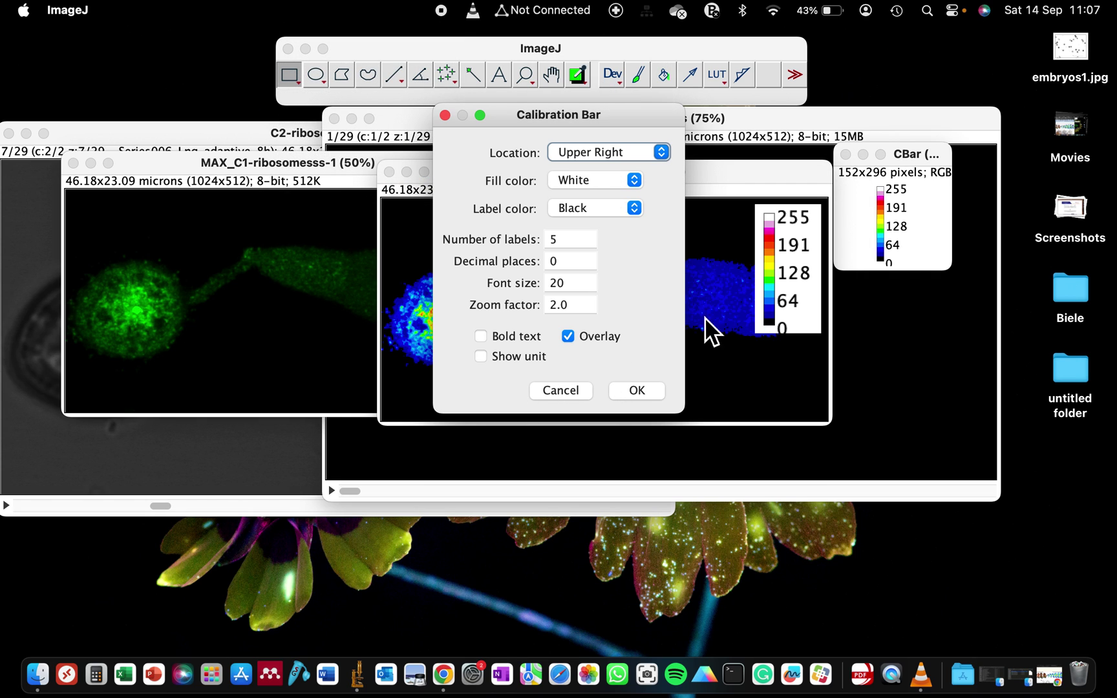
pyautogui.click(640, 393)
pyautogui.moveTo(814, 179); pyautogui.dragTo(675, 247)
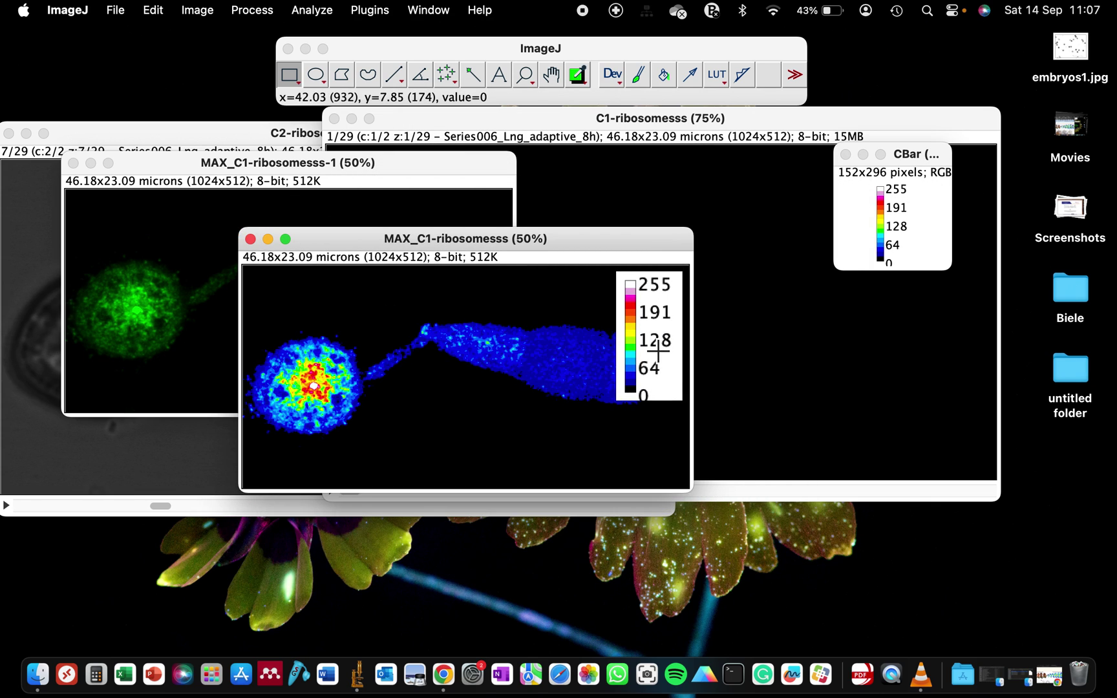
# - Open the Scale Bar dialog for the projection and cancel it without adding a bar
pyautogui.click(266, 10)
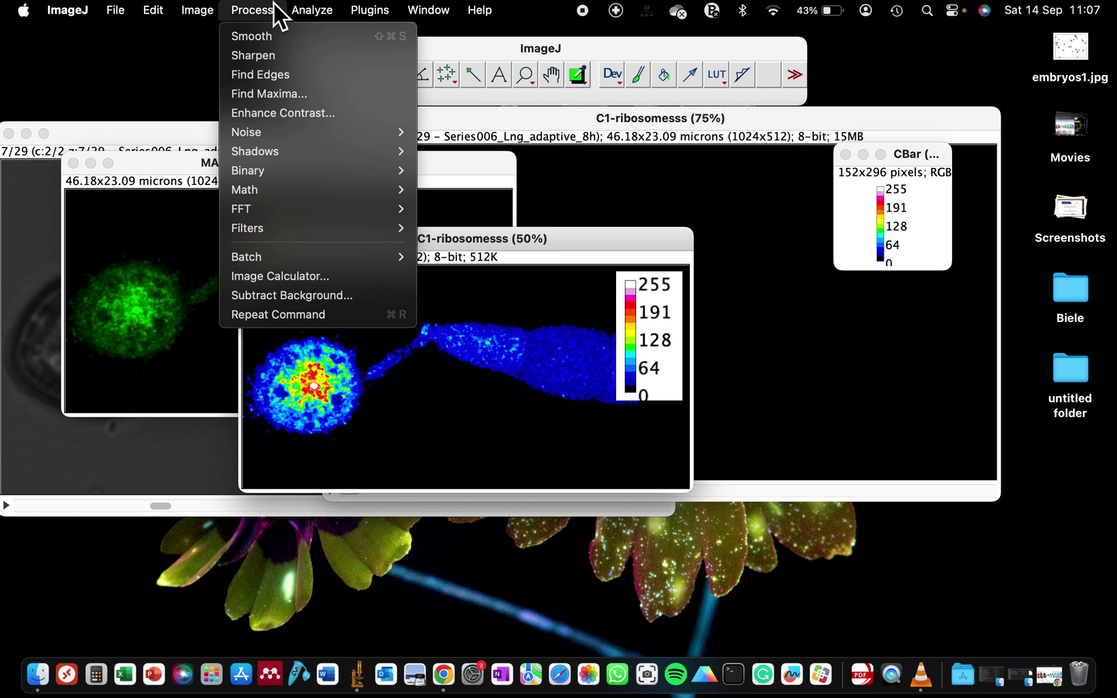
pyautogui.moveTo(312, 18)
pyautogui.moveTo(334, 301)
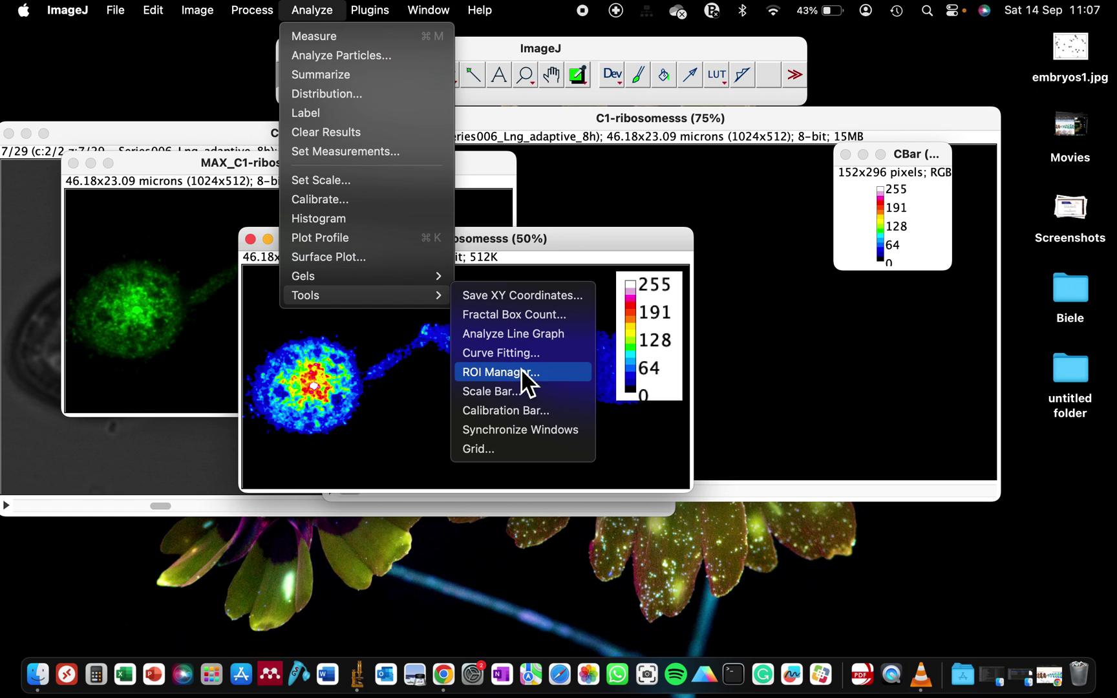
pyautogui.click(500, 390)
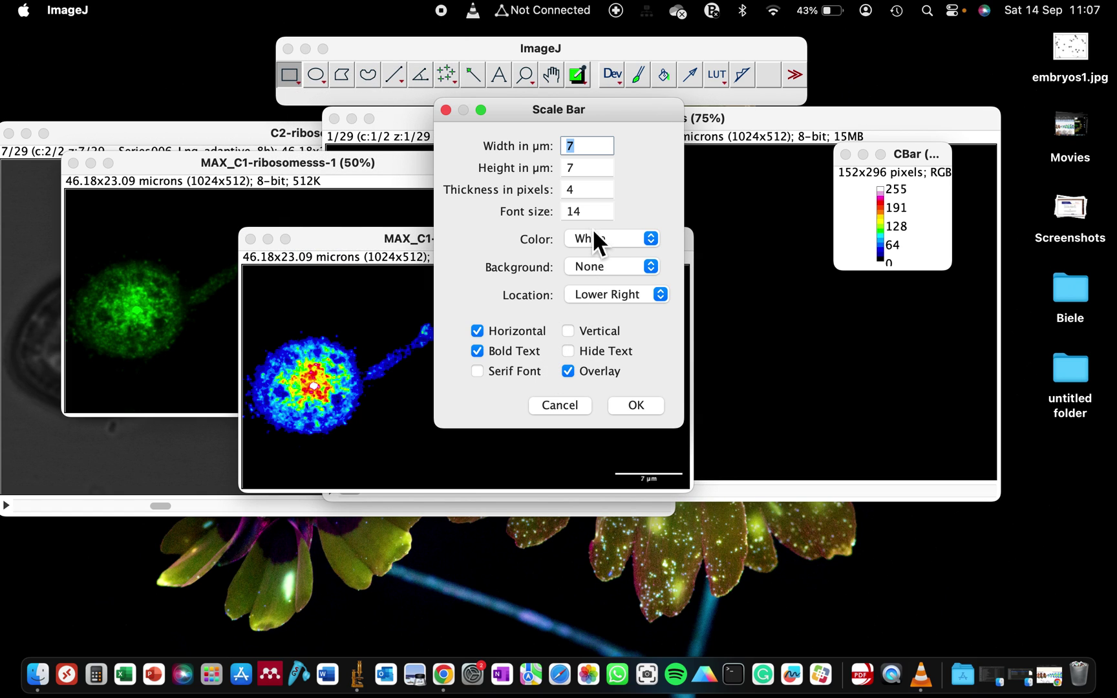
pyautogui.click(576, 402)
# - Redraw the heat-map's calibration bar with zoom factor 1 and move the window down-left
pyautogui.click(313, 11)
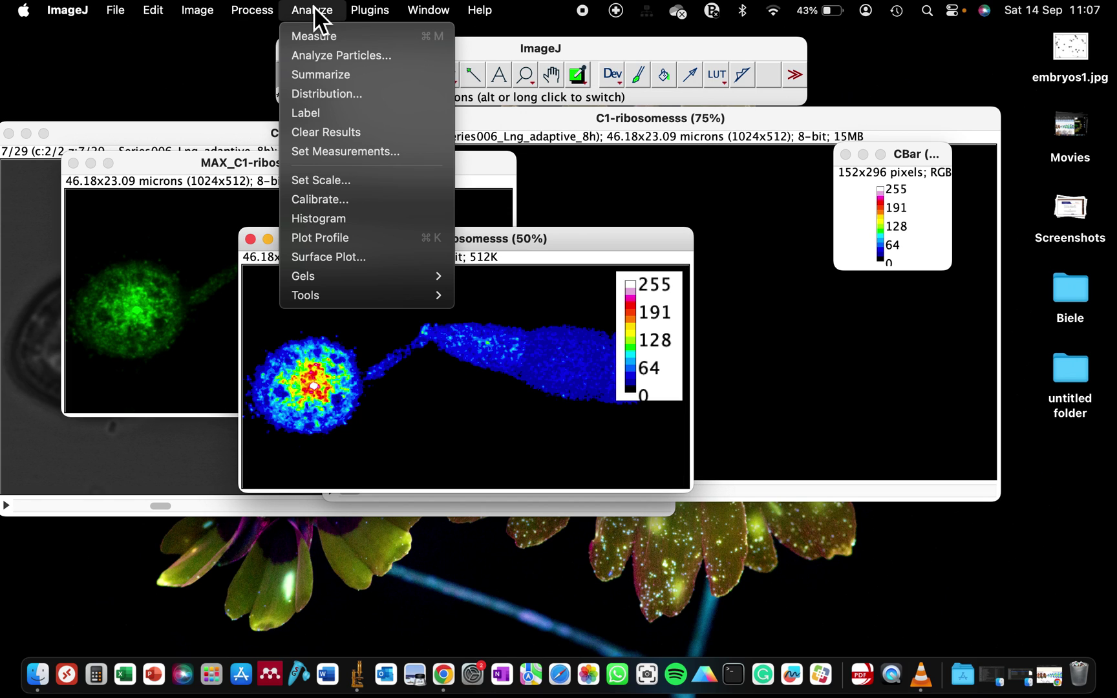
pyautogui.click(495, 408)
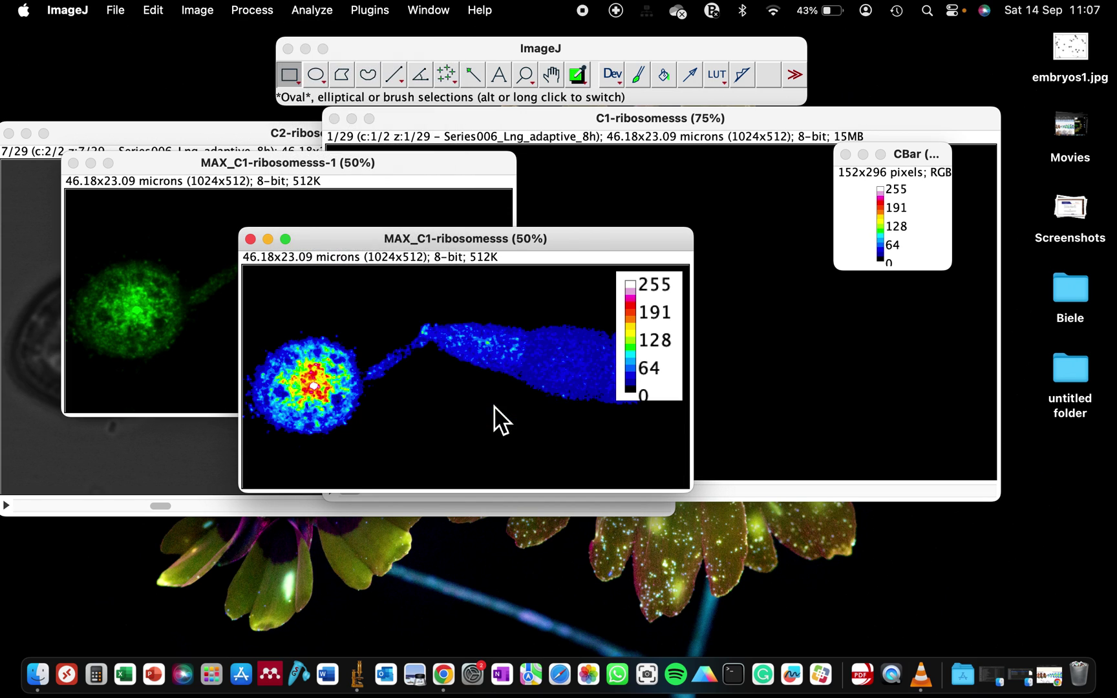
pyautogui.click(577, 309)
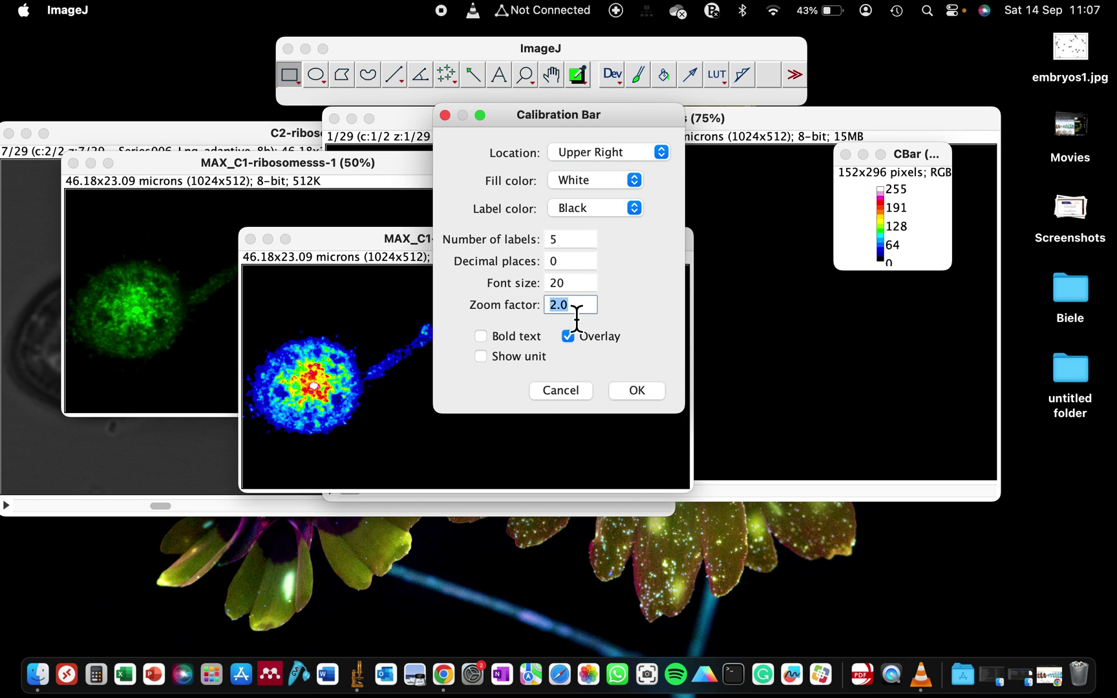
pyautogui.write('1')
pyautogui.click(633, 391)
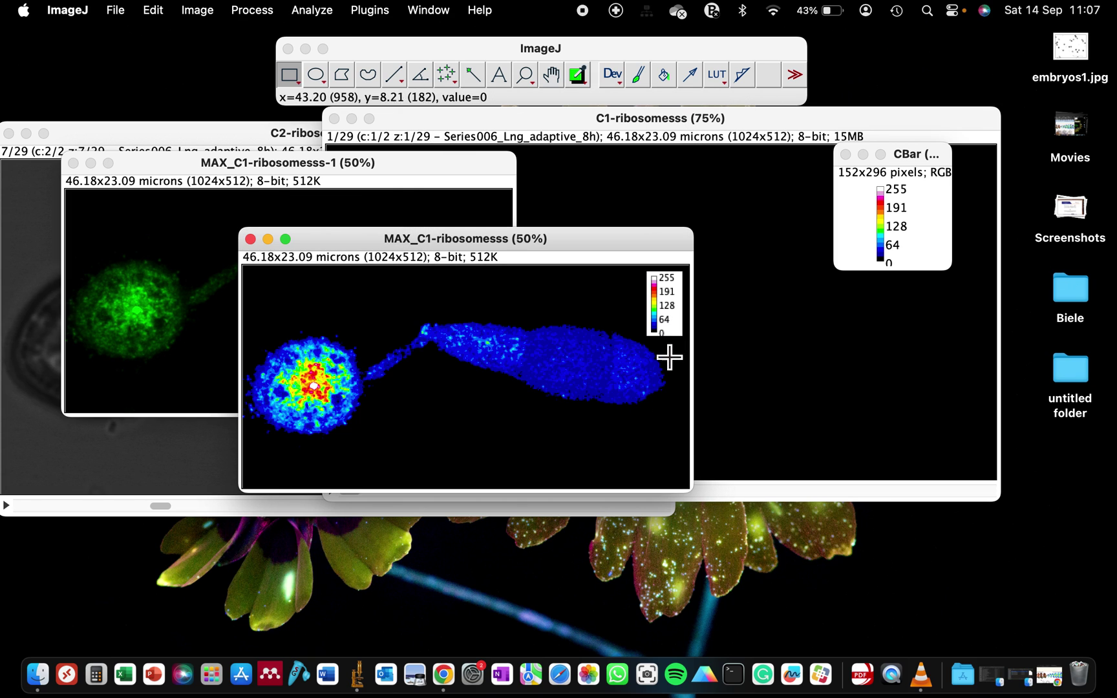
pyautogui.moveTo(466, 243); pyautogui.dragTo(300, 368)
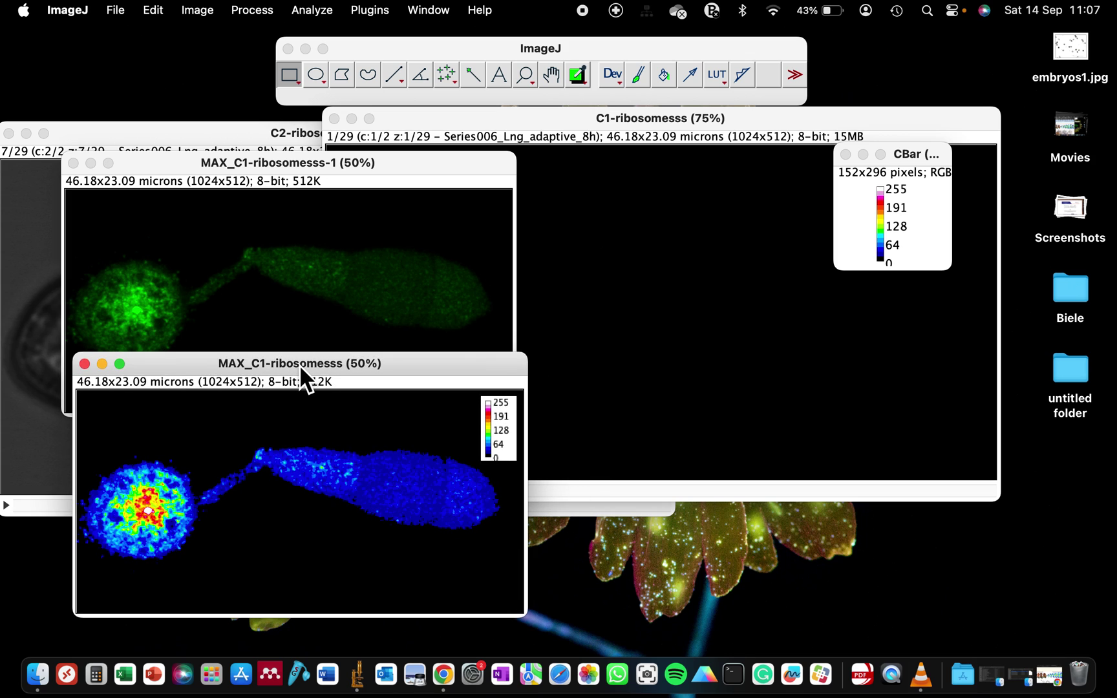
# - View the article's fluorescence heat-map figure in Chrome, then minimize the browser
pyautogui.click(1048, 679)
pyautogui.hscroll(3, 549, 524)
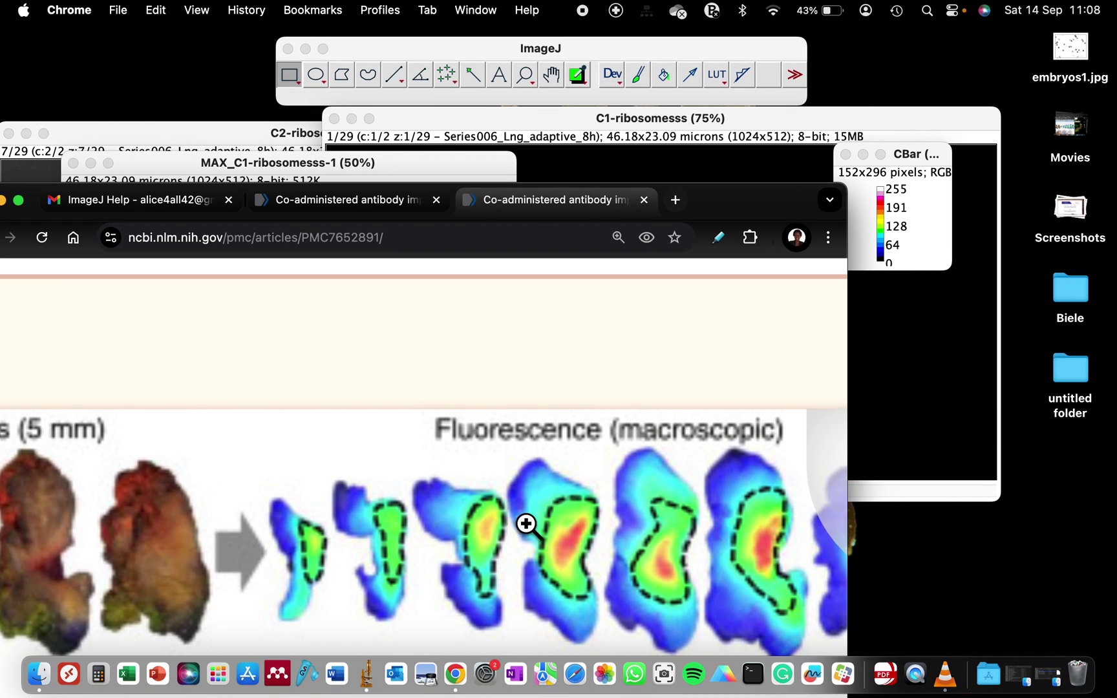
pyautogui.hscroll(2, 511, 524)
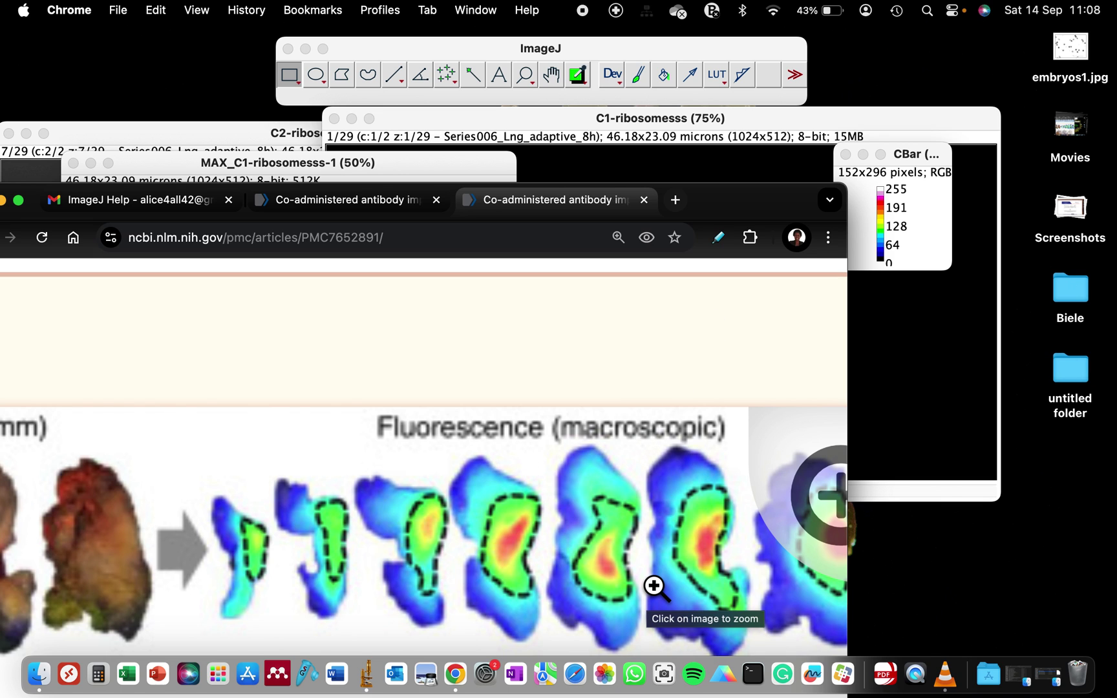
pyautogui.moveTo(742, 210); pyautogui.dragTo(1049, 192)
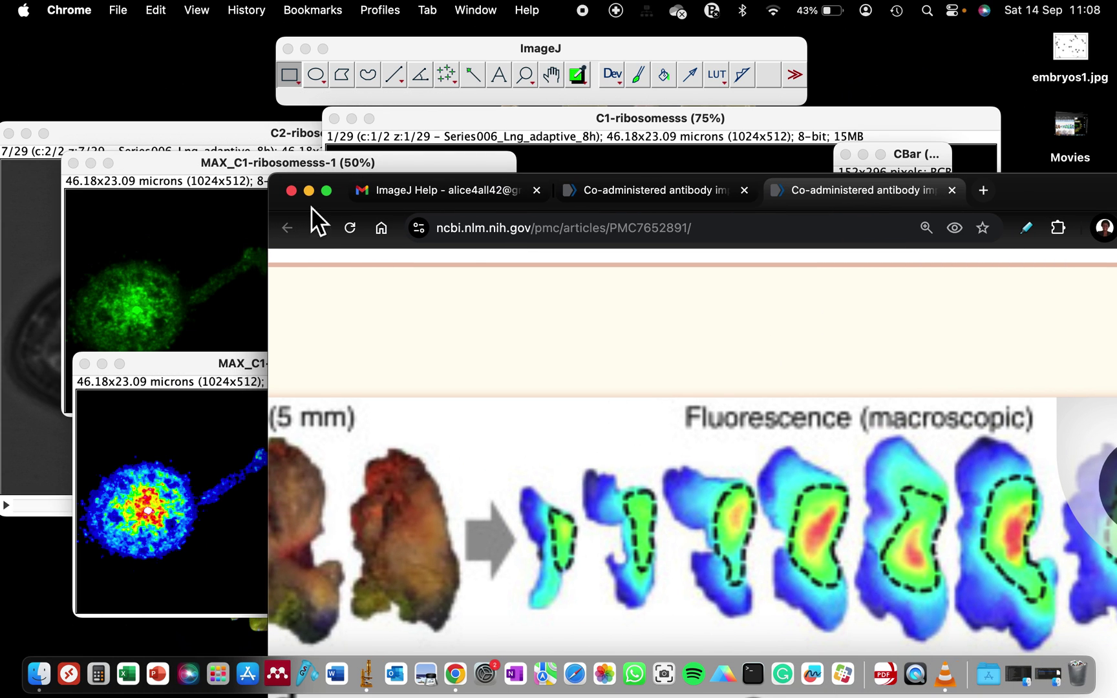
pyautogui.click(309, 191)
# - Show slice 9 of the C1-ribosomesss stack, start and cancel a 9- duplicate, then move the window
pyautogui.click(643, 382)
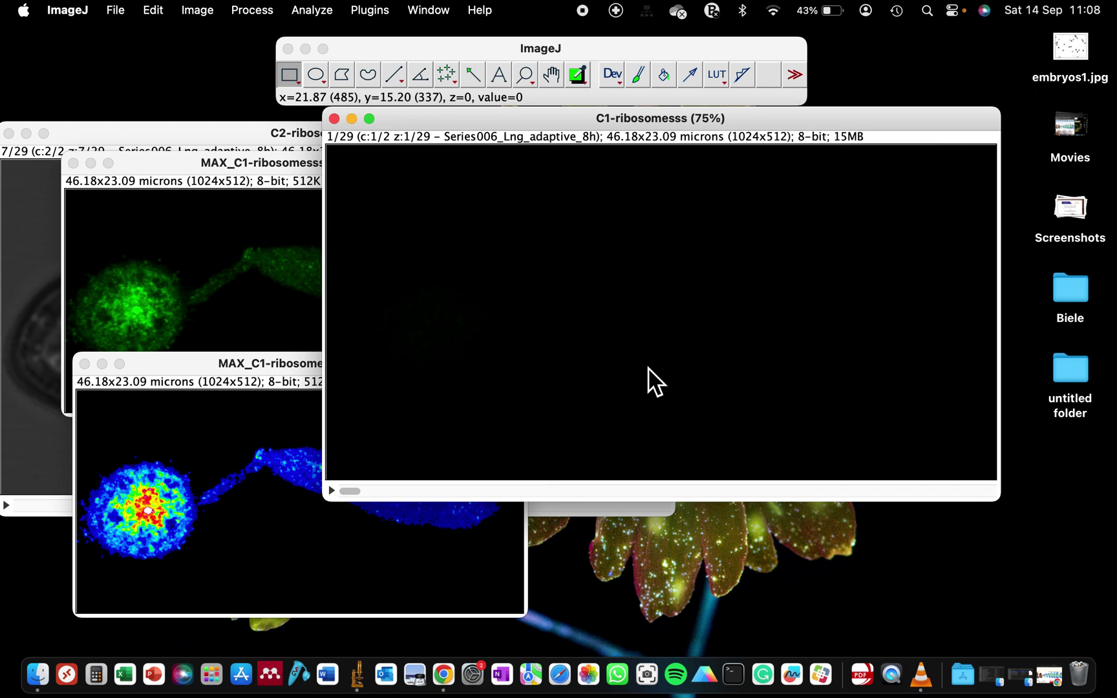
pyautogui.moveTo(353, 492); pyautogui.dragTo(539, 445)
pyautogui.press('super+shift+d')
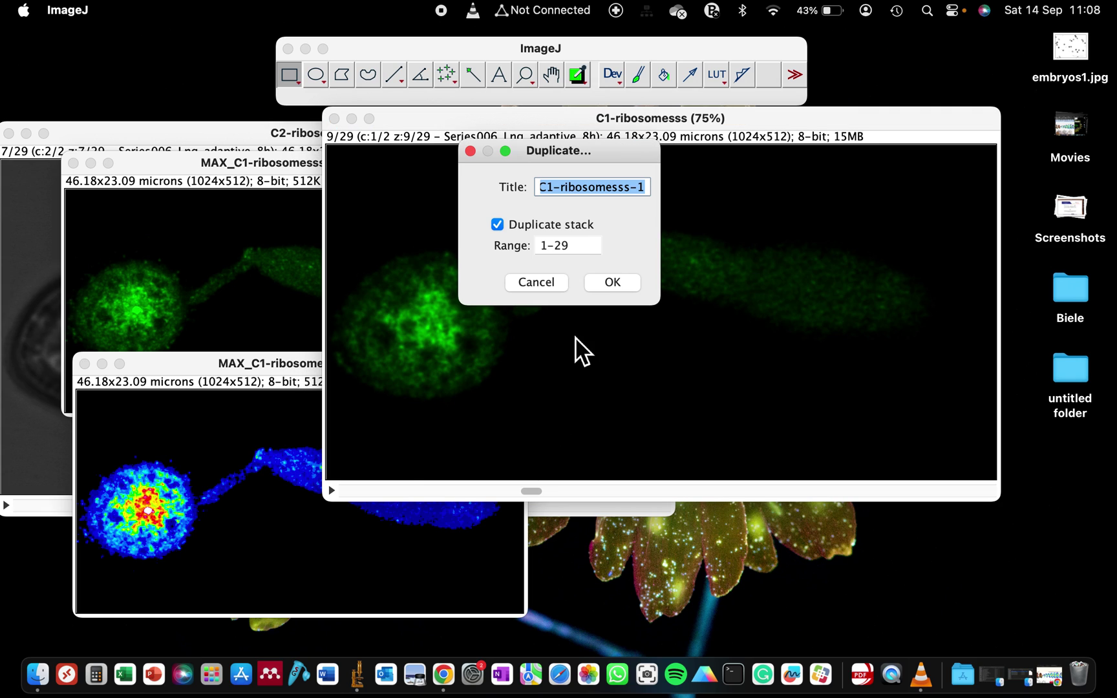
pyautogui.click(567, 249)
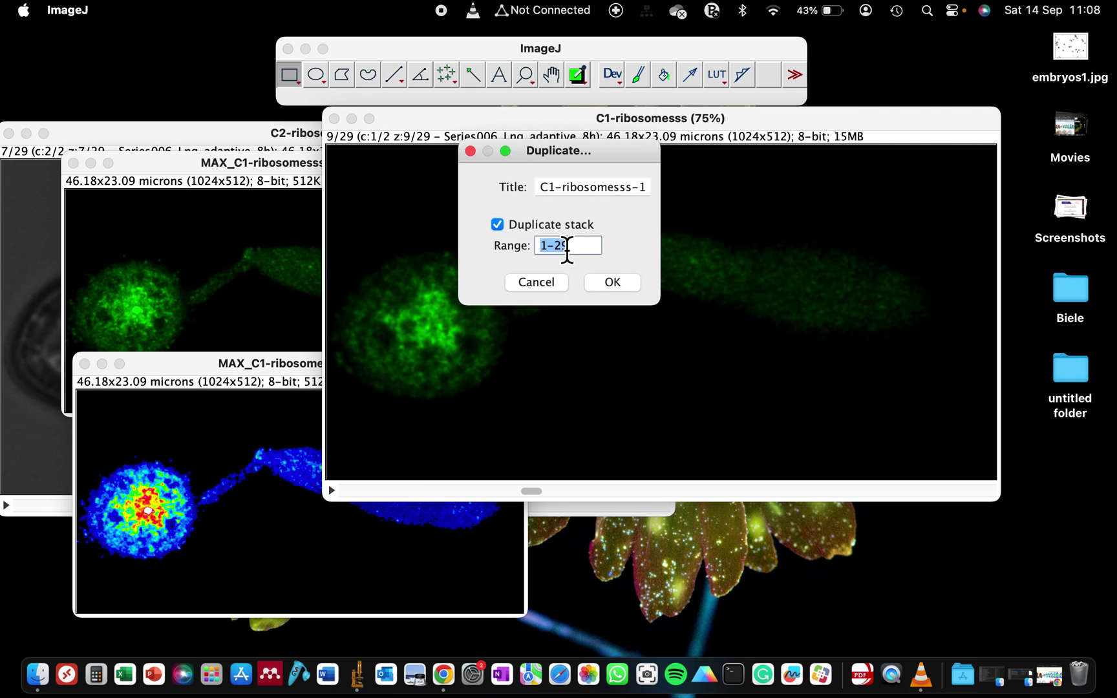
pyautogui.write('9-')
pyautogui.click(554, 282)
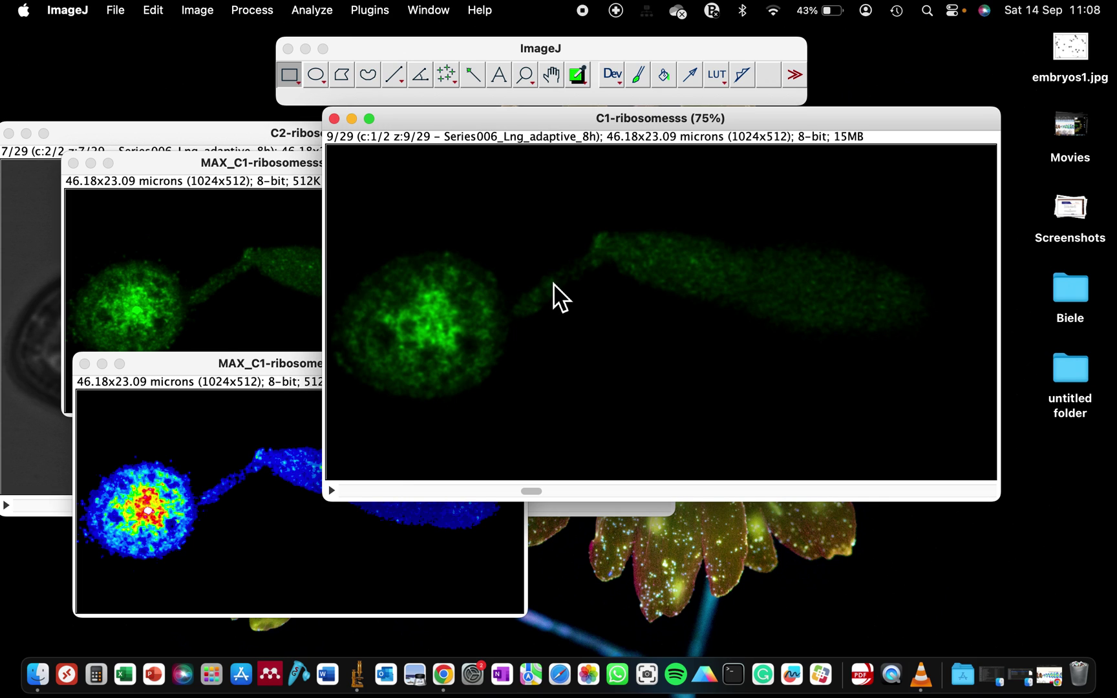
pyautogui.moveTo(422, 123); pyautogui.dragTo(278, 148)
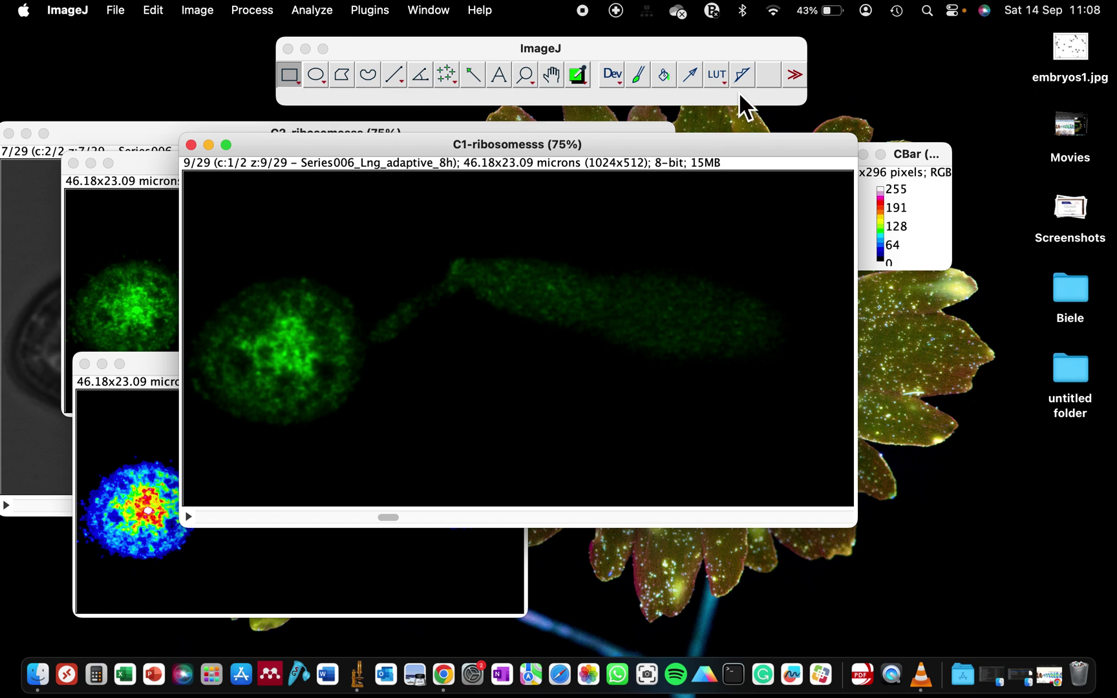
# - Apply the 16 Colors lookup table to the C1-ribosomesss stack and view slice 5
pyautogui.click(716, 75)
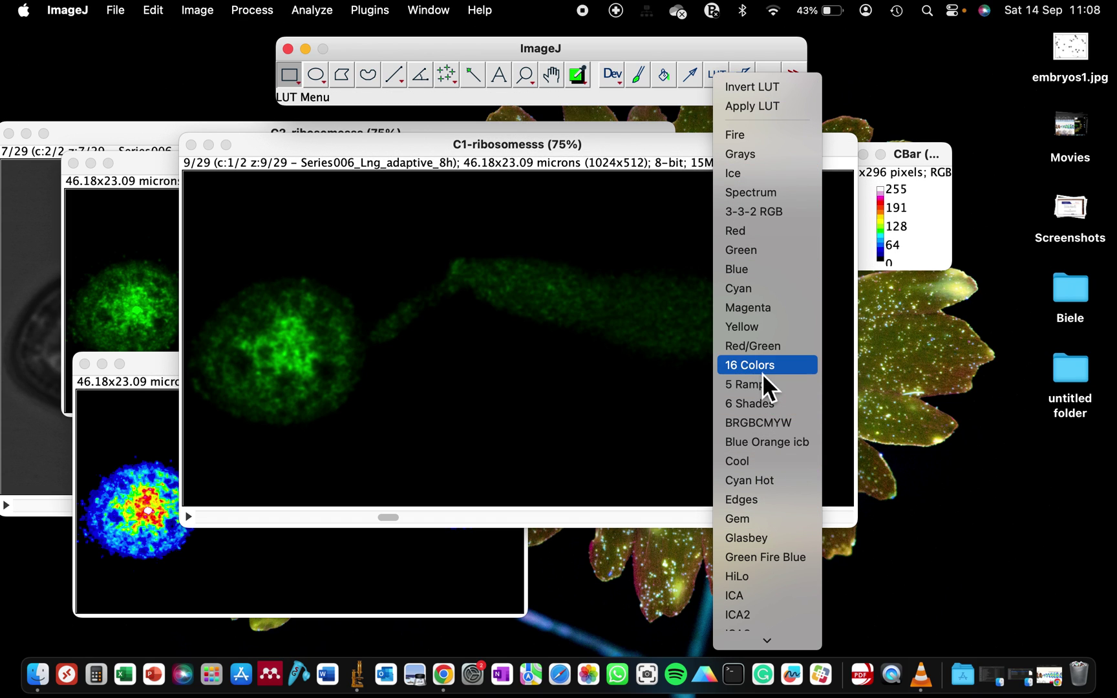
pyautogui.click(767, 366)
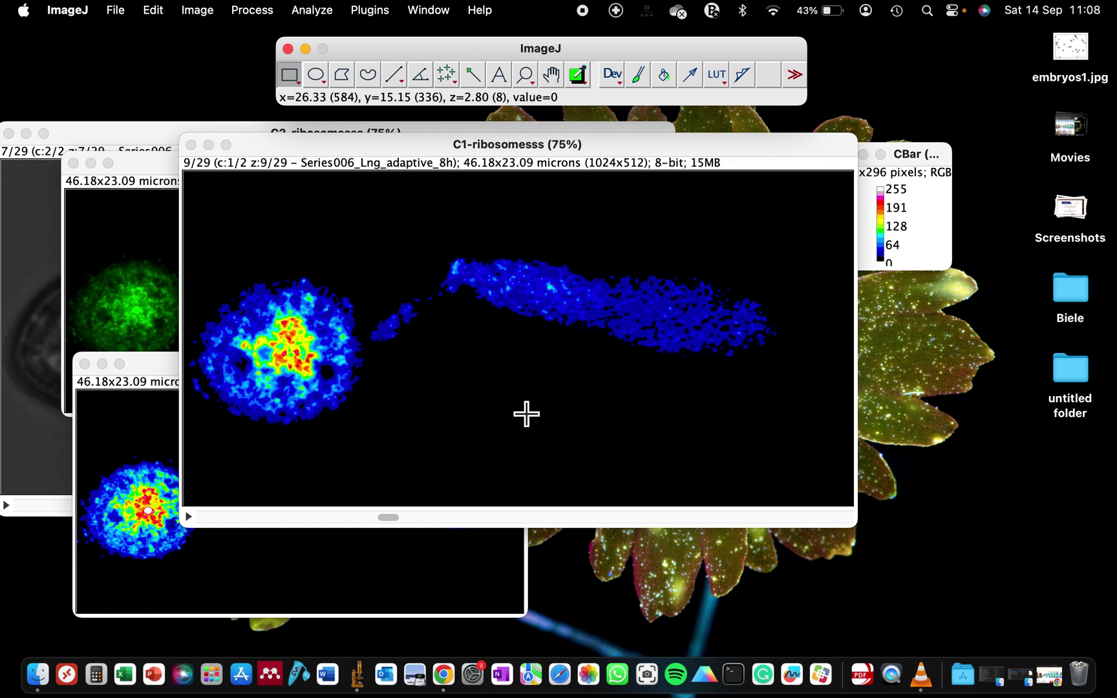
pyautogui.click(403, 517)
pyautogui.moveTo(403, 517); pyautogui.dragTo(301, 473)
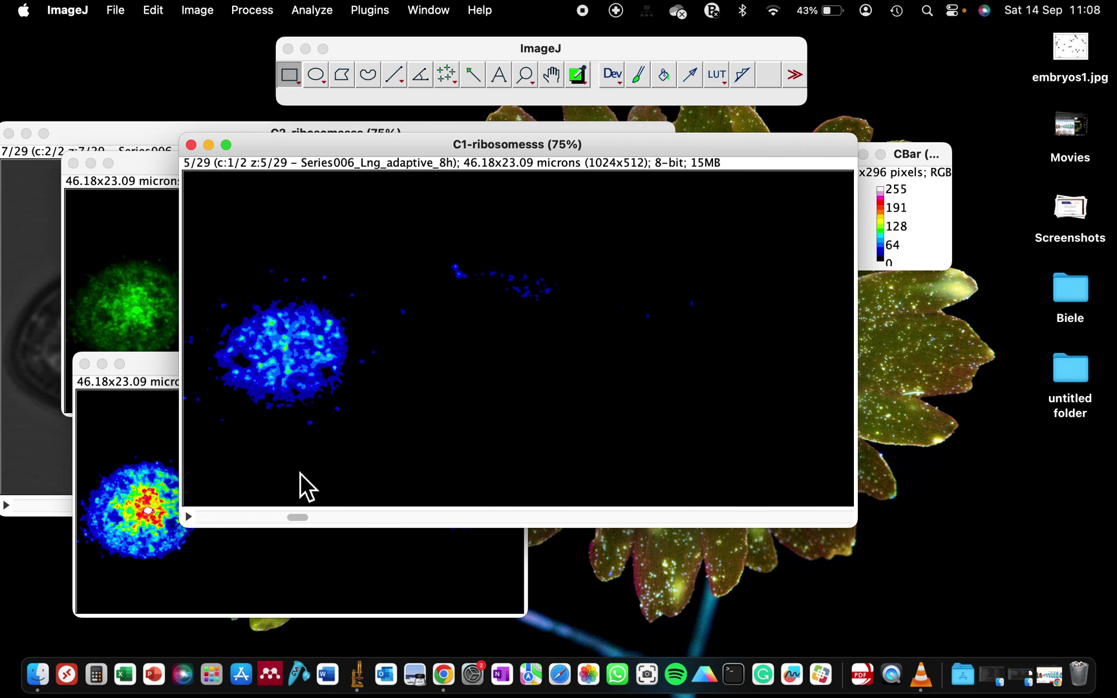
# - Create the stack's calibration bar as a separate image
pyautogui.click(302, 11)
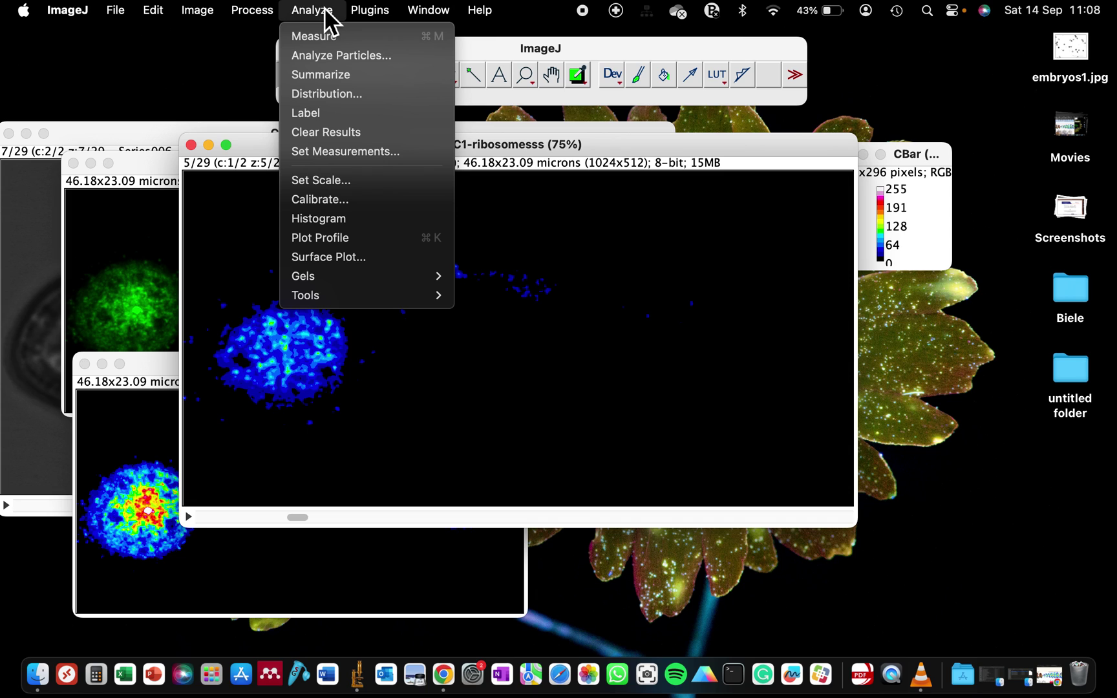
pyautogui.moveTo(319, 298)
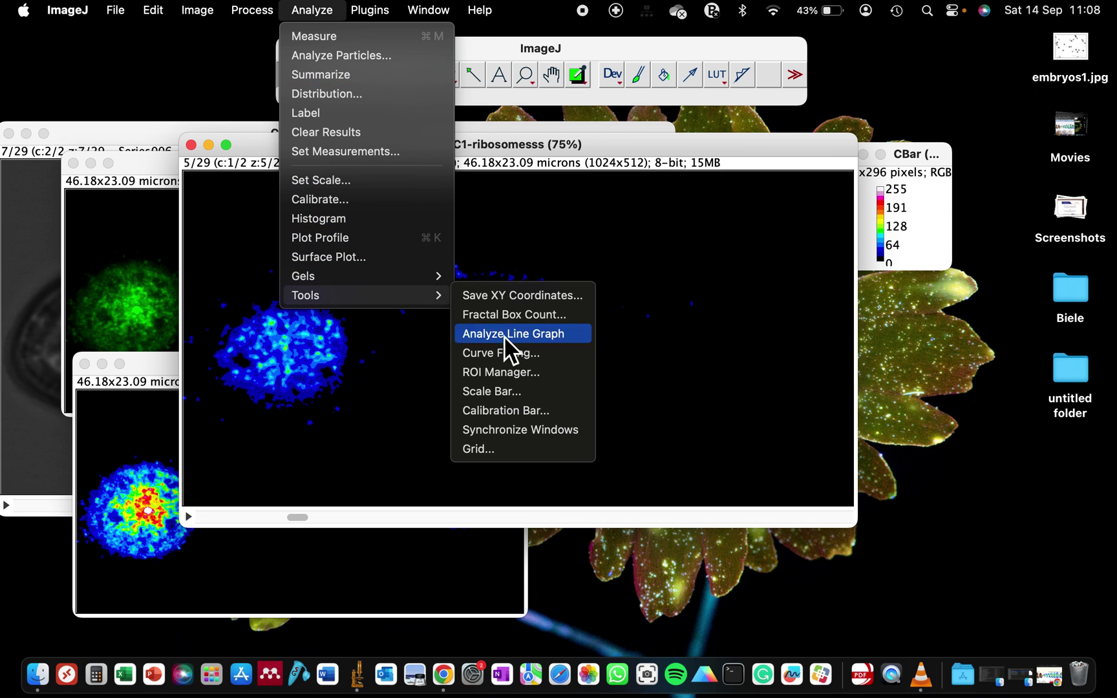
pyautogui.click(516, 411)
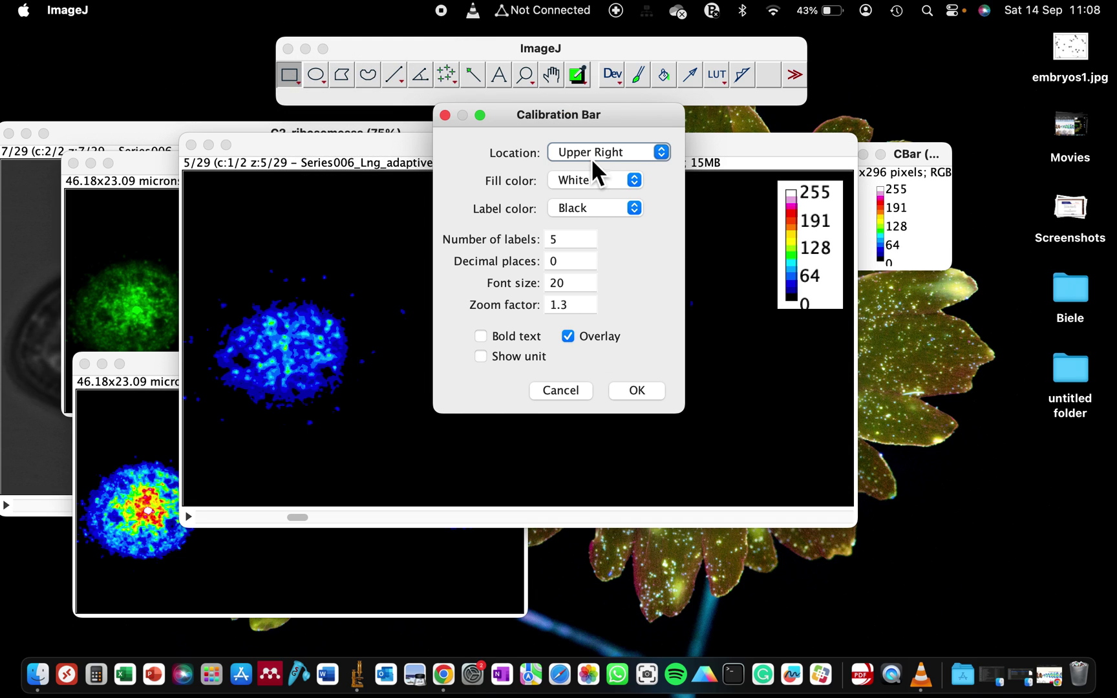
pyautogui.click(589, 155)
pyautogui.click(583, 229)
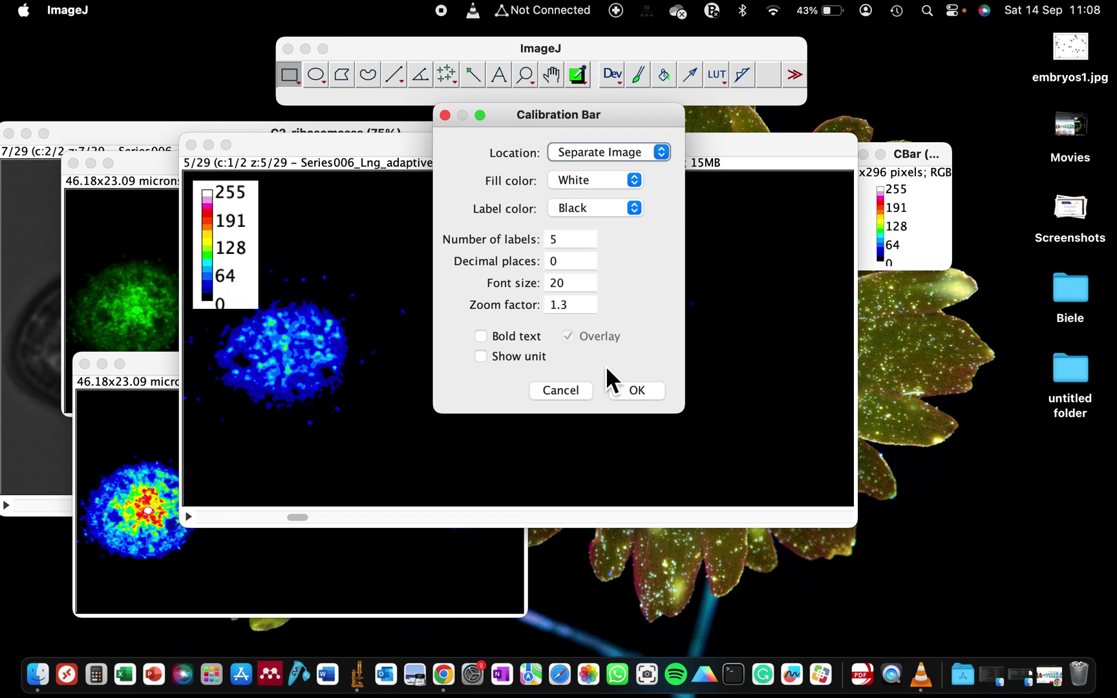
pyautogui.click(636, 389)
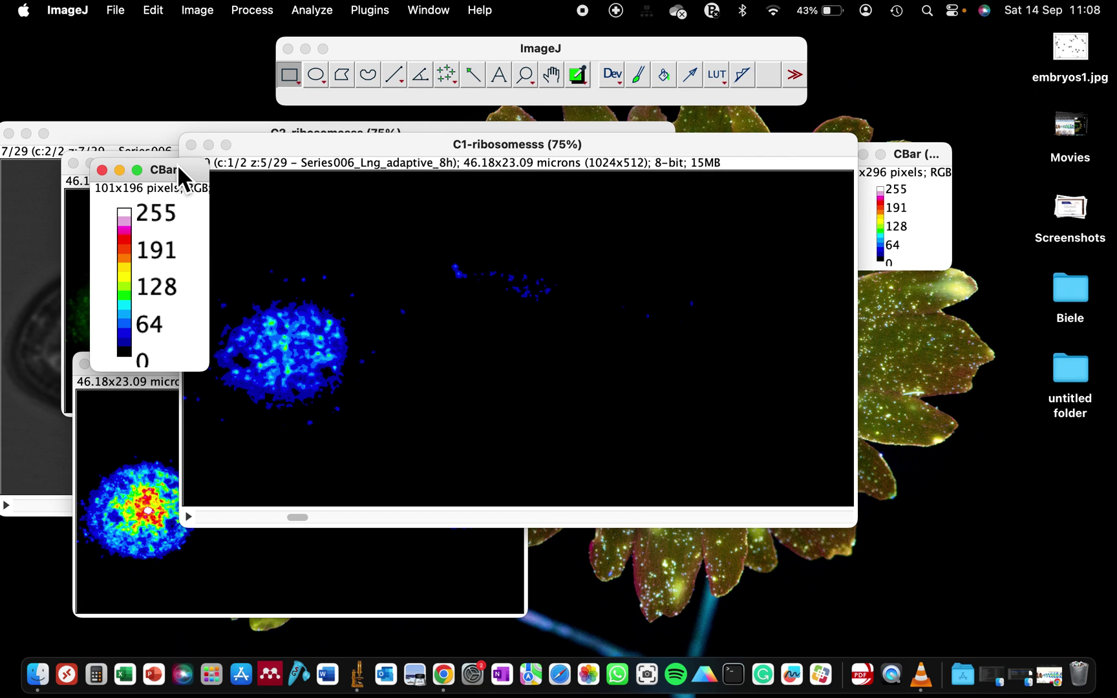
# - Move the new CBar window right and close the smaller duplicate colour bar
pyautogui.moveTo(176, 165); pyautogui.dragTo(1061, 179)
pyautogui.click(913, 158)
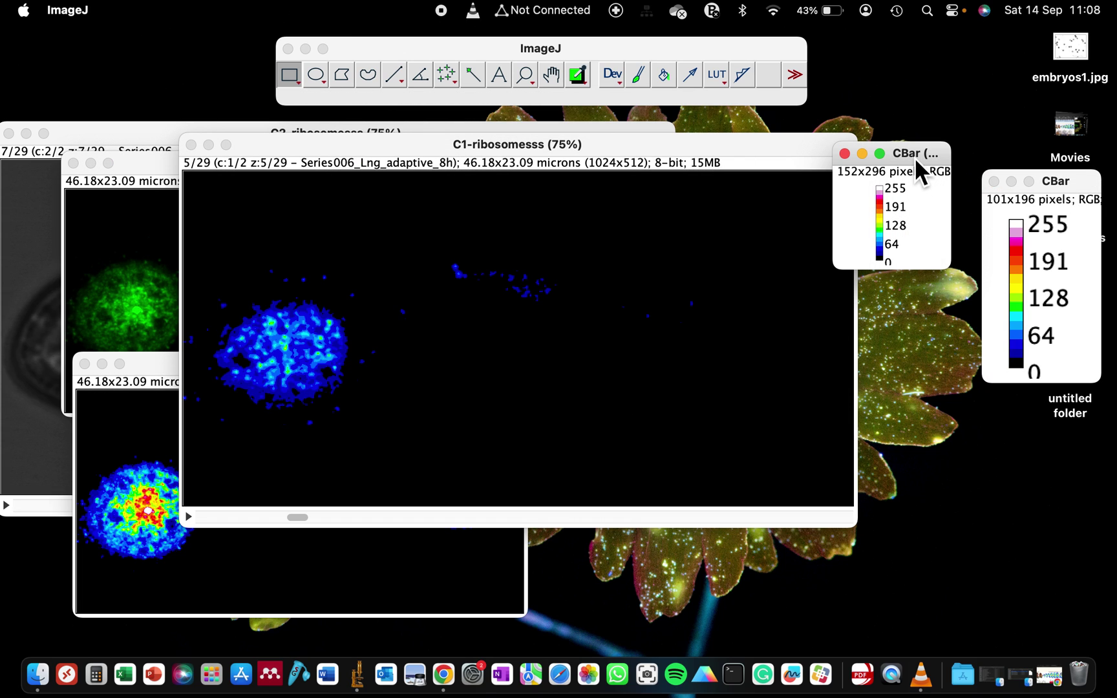
pyautogui.click(845, 153)
# - Make a 6-column by 5-row montage of all C1-ribosomesss slices at scale factor 1
pyautogui.moveTo(721, 143); pyautogui.dragTo(735, 142)
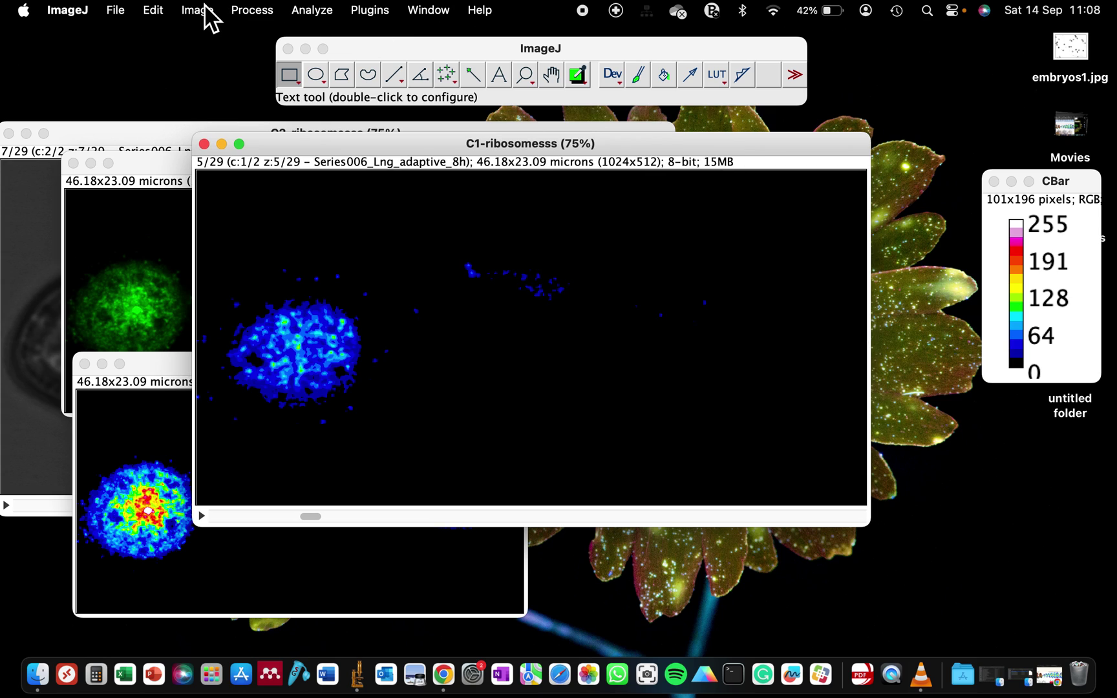
pyautogui.click(209, 11)
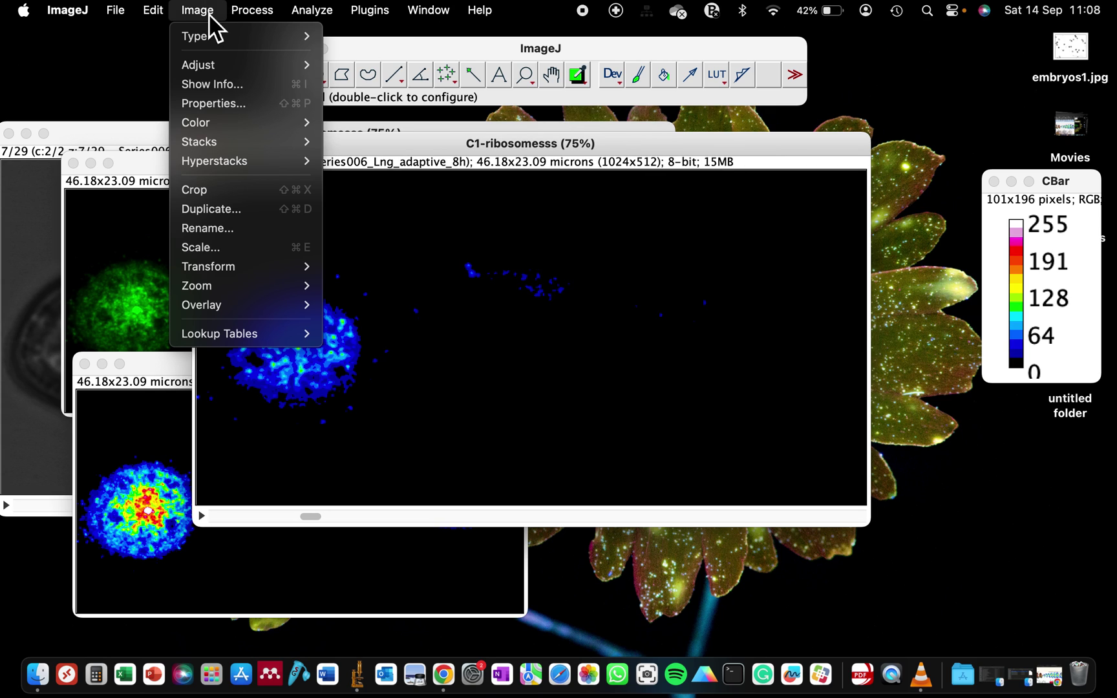
pyautogui.moveTo(217, 140)
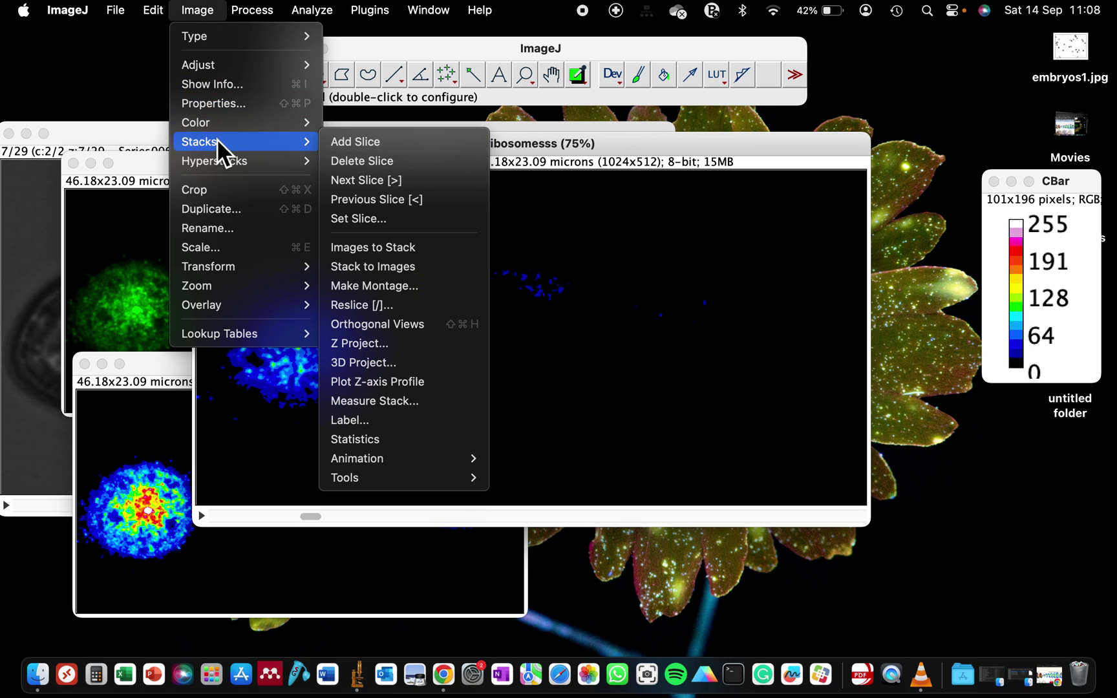
pyautogui.click(399, 291)
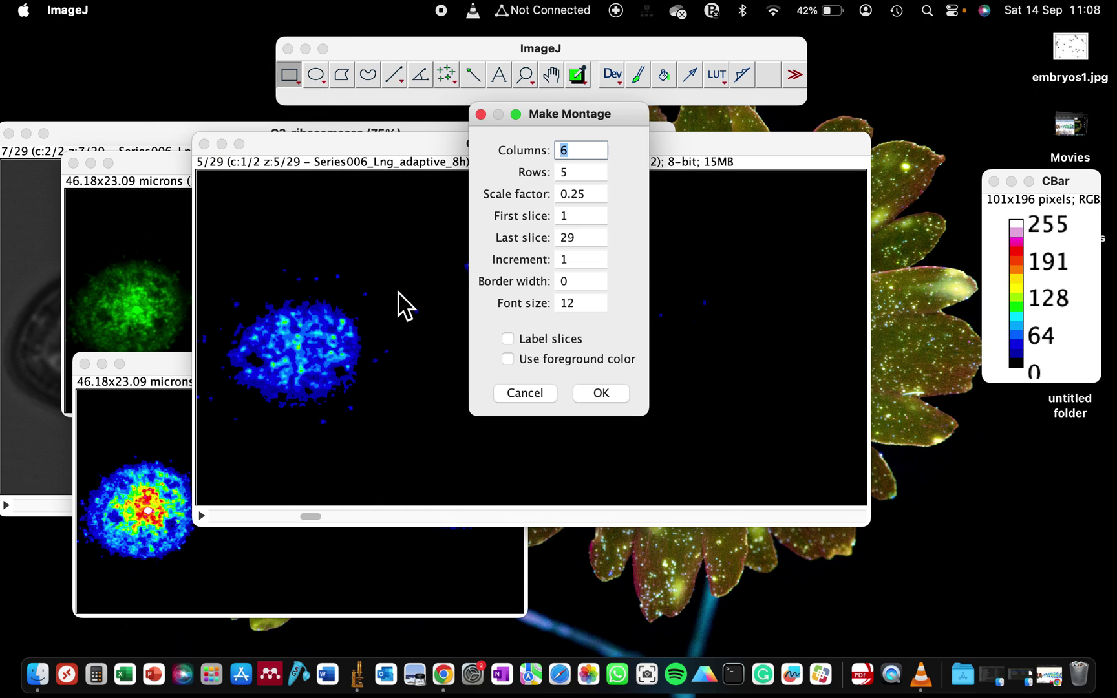
pyautogui.click(601, 194)
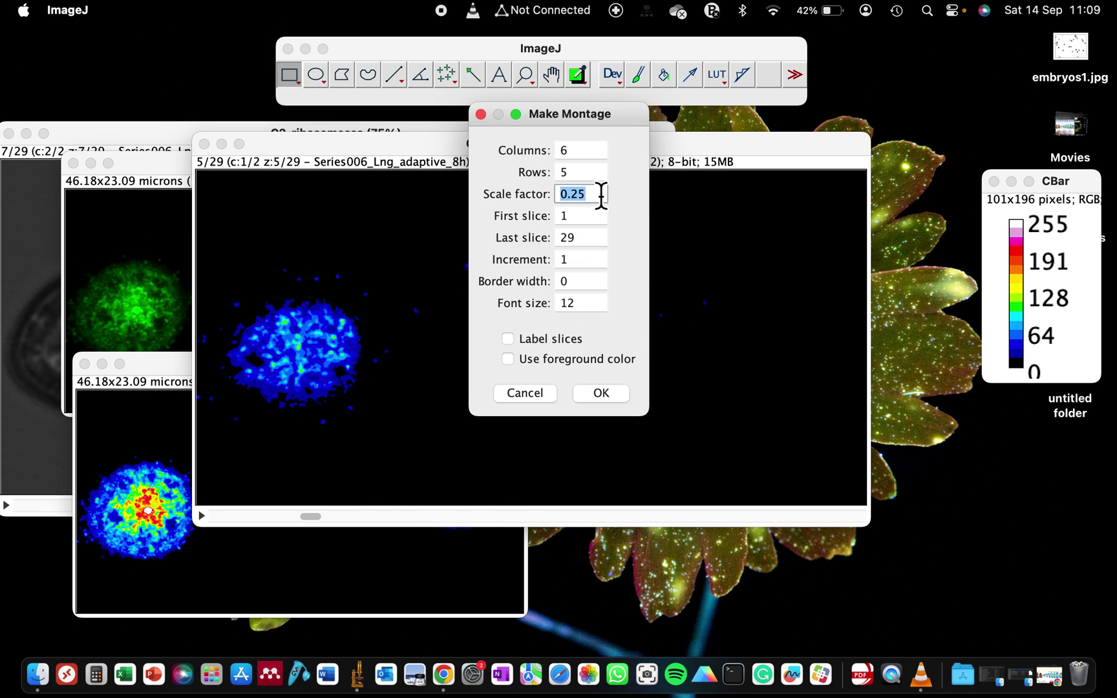
pyautogui.write('1')
pyautogui.moveTo(569, 114); pyautogui.dragTo(583, 114)
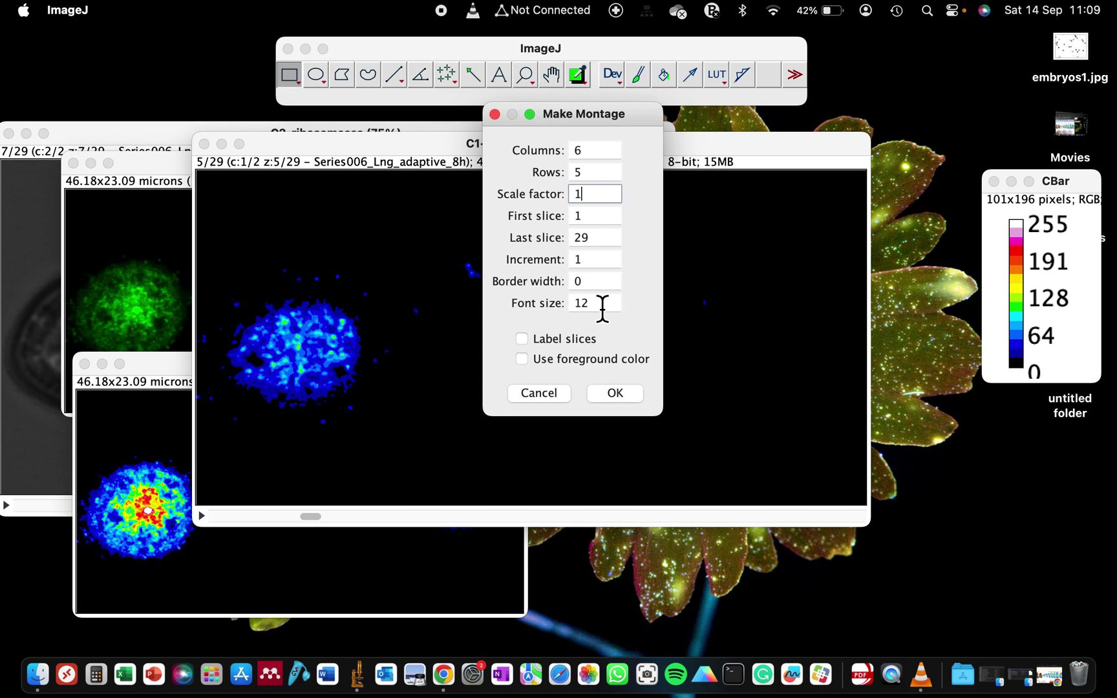
pyautogui.click(616, 393)
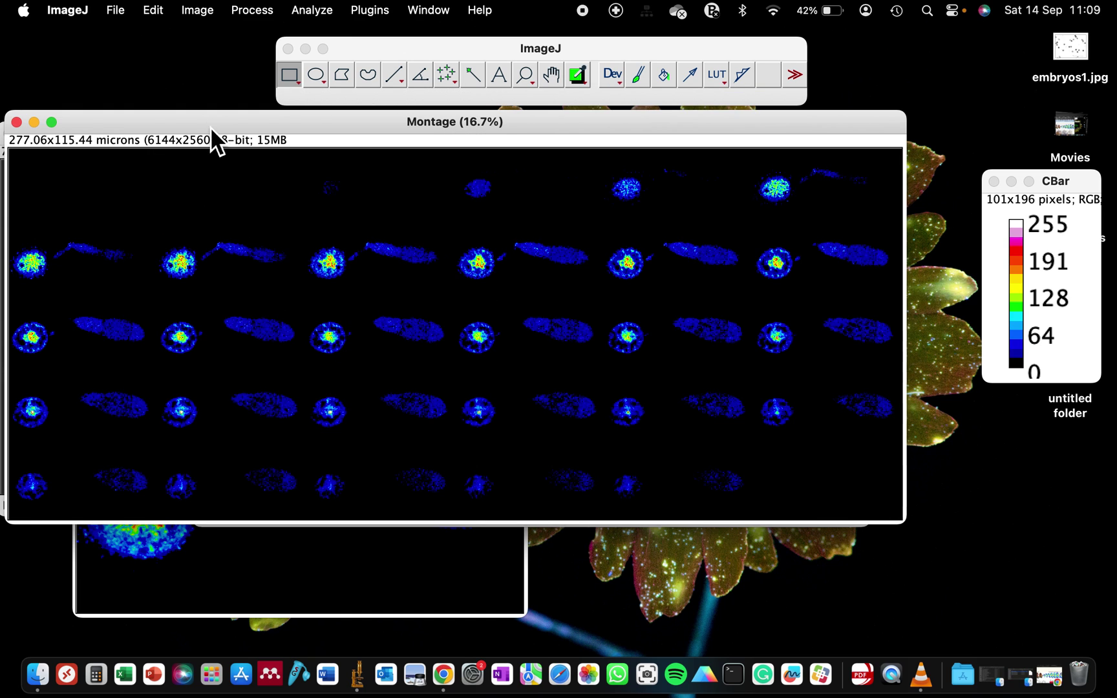
pyautogui.moveTo(211, 125); pyautogui.dragTo(384, 156)
pyautogui.press('+')
pyautogui.press('+')
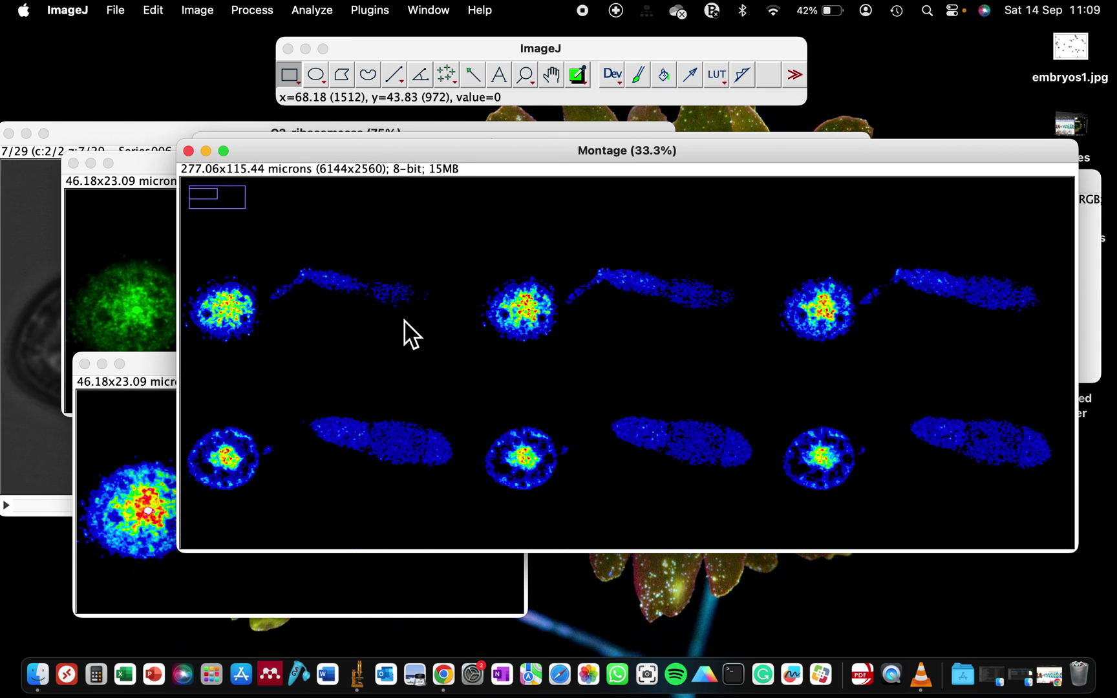
pyautogui.press('-')
pyautogui.press('-')
pyautogui.press('-')
pyautogui.press('-')
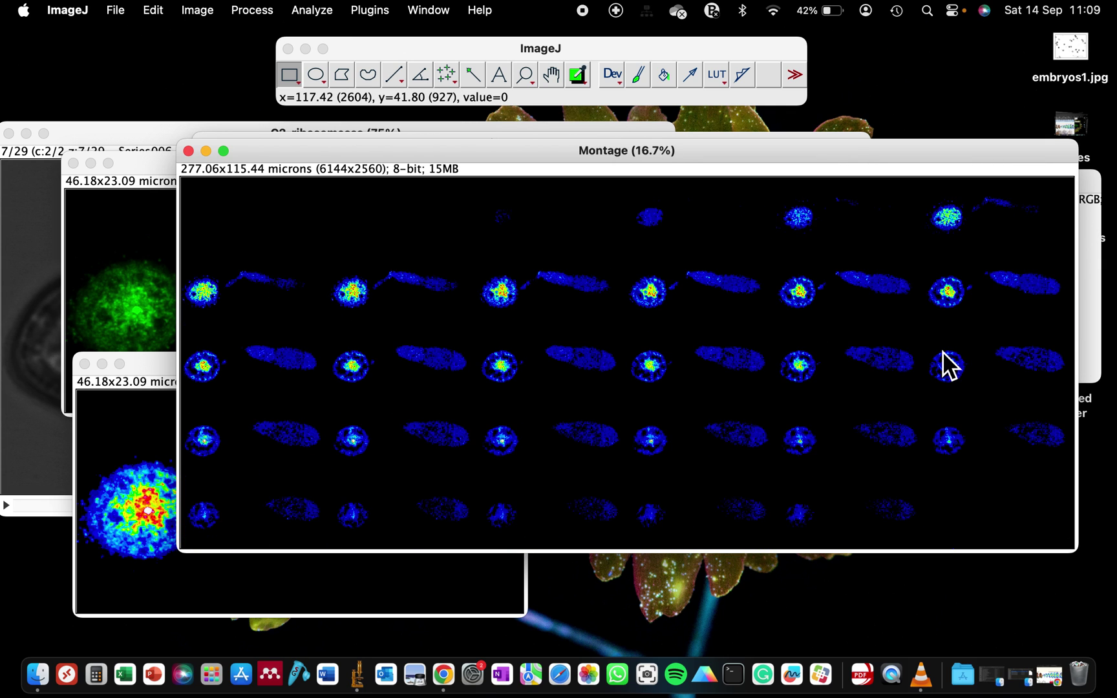
pyautogui.click(1048, 675)
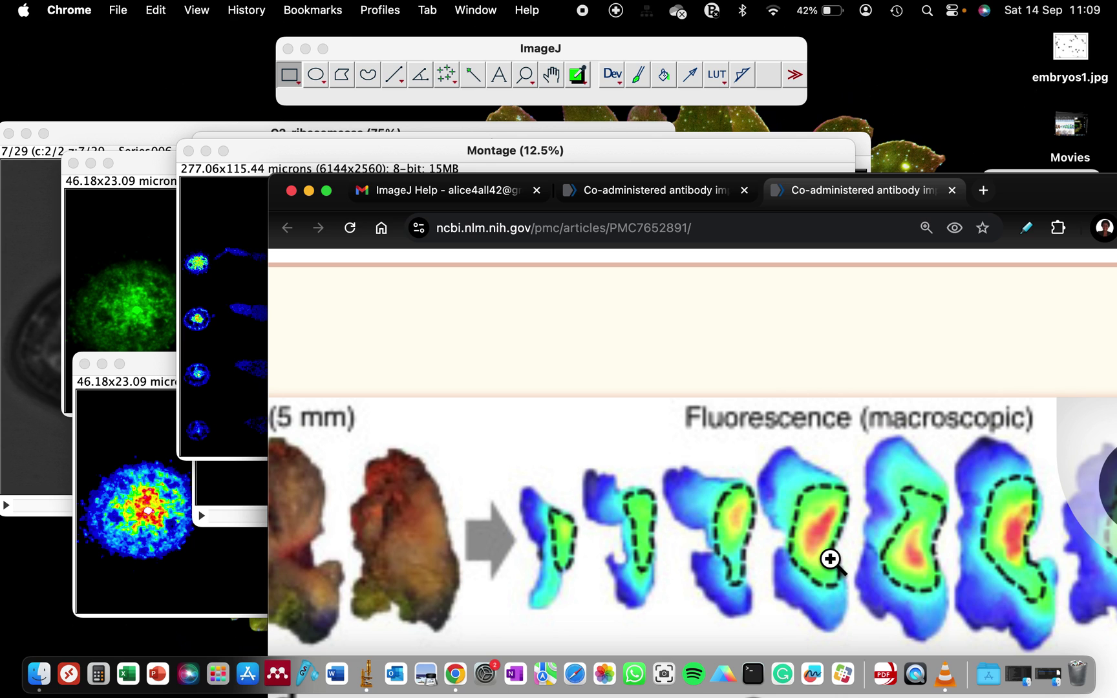
pyautogui.click(310, 192)
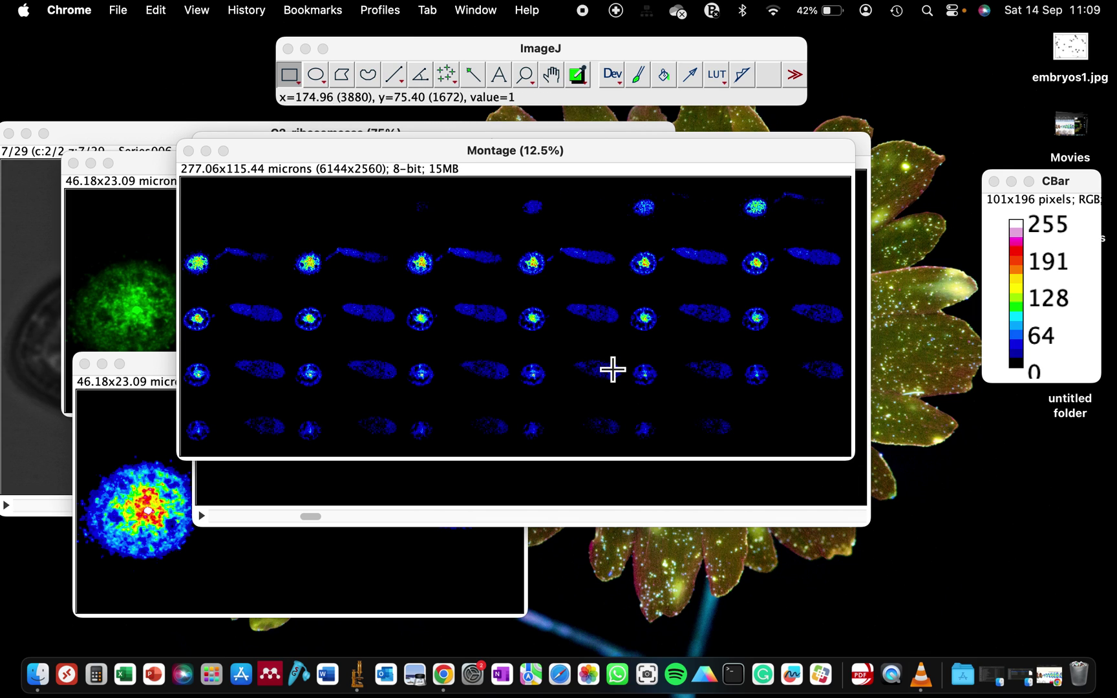
pyautogui.click(223, 152)
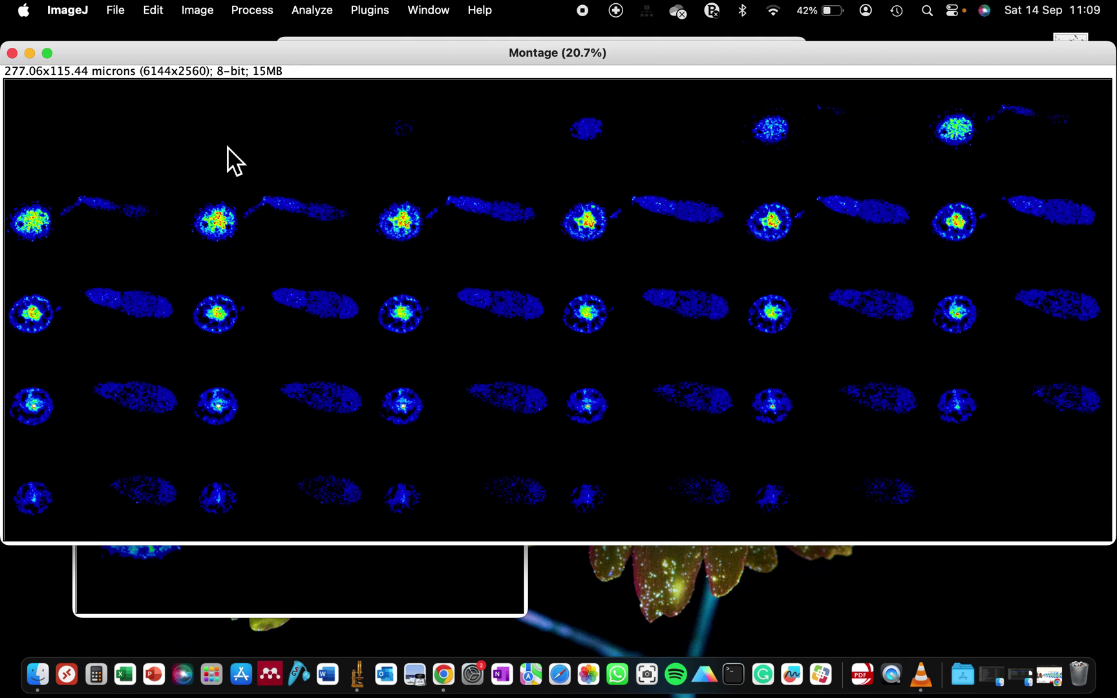
pyautogui.press('4')
pyautogui.press('+')
pyautogui.press('+')
pyautogui.press('+')
pyautogui.press('+')
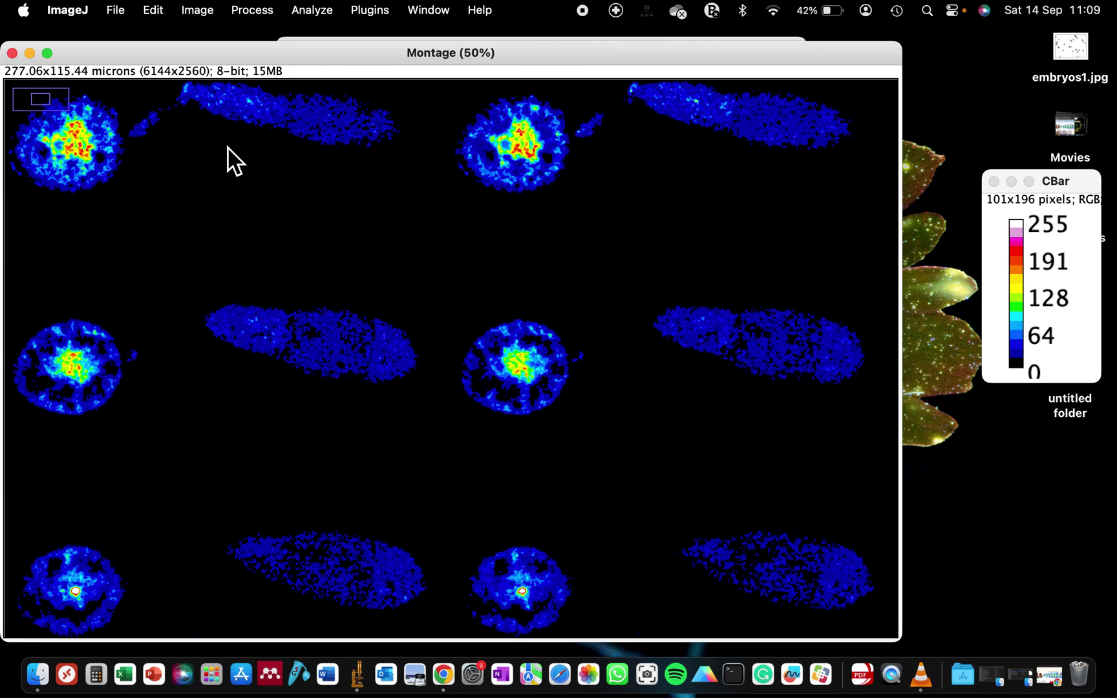
pyautogui.press('+')
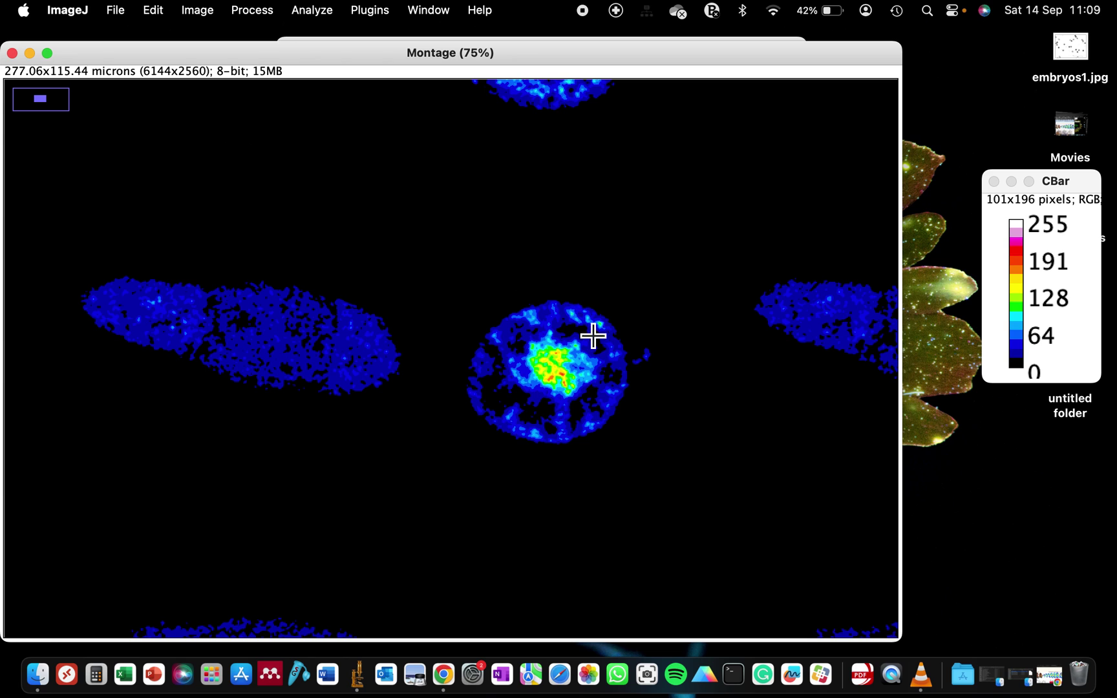
pyautogui.scroll(-10, 567, 388)
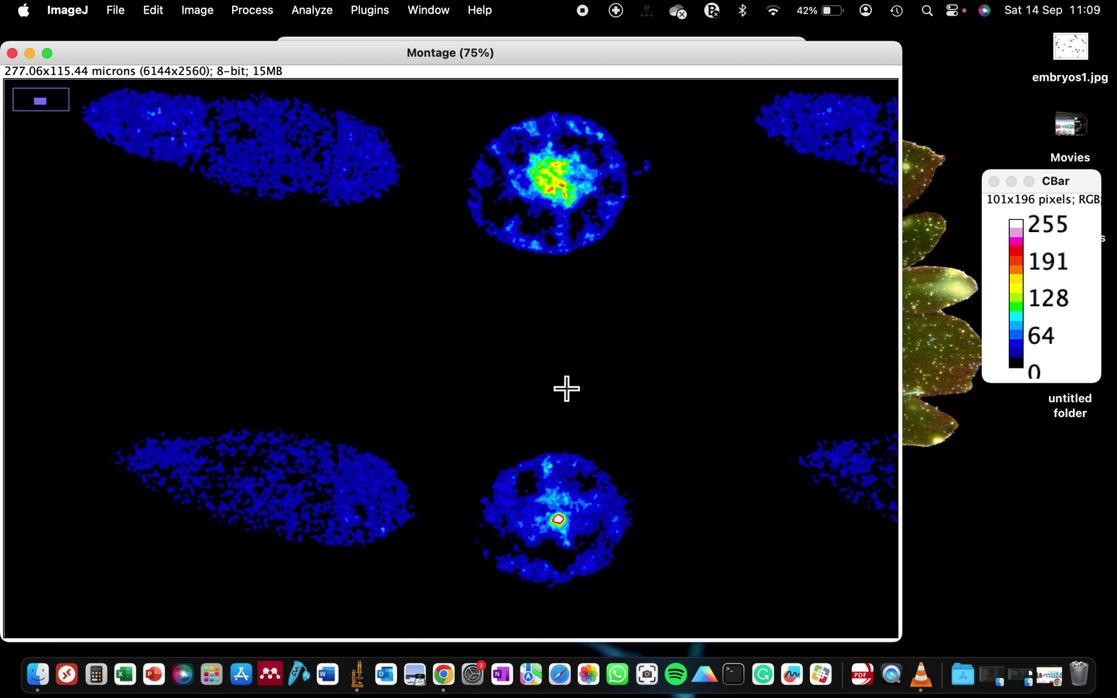
pyautogui.press('-')
pyautogui.press('-')
pyautogui.press('-')
pyautogui.press('-')
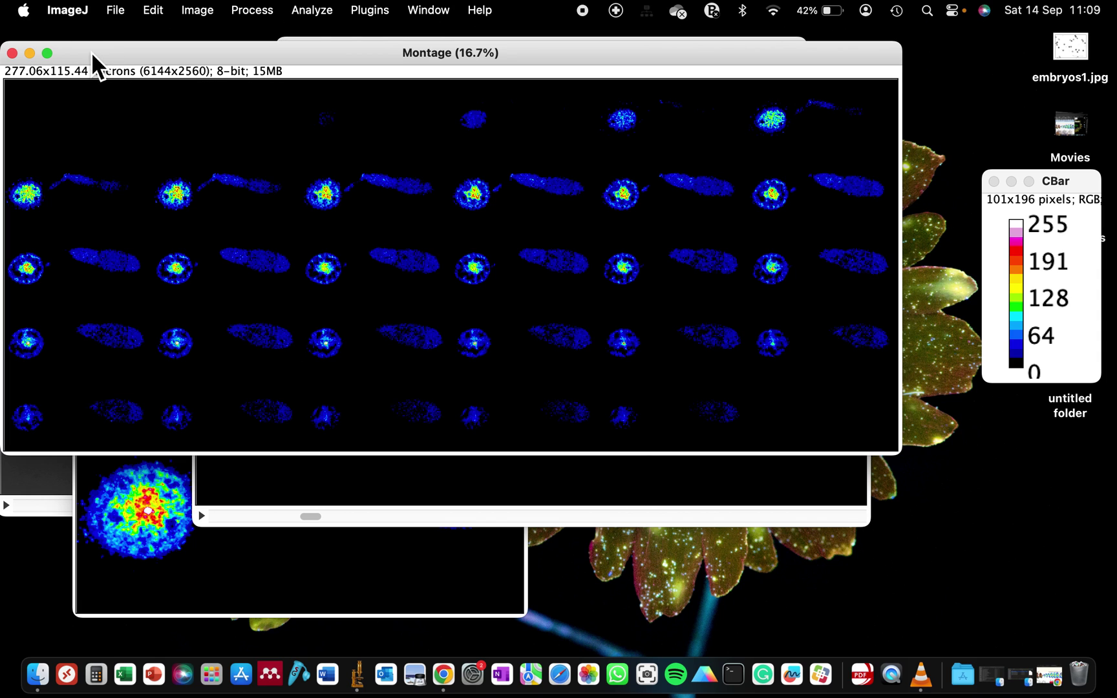
# - Close the Montage and C1-ribosomesss stack windows
pyautogui.moveTo(89, 53); pyautogui.dragTo(282, 289)
pyautogui.click(208, 291)
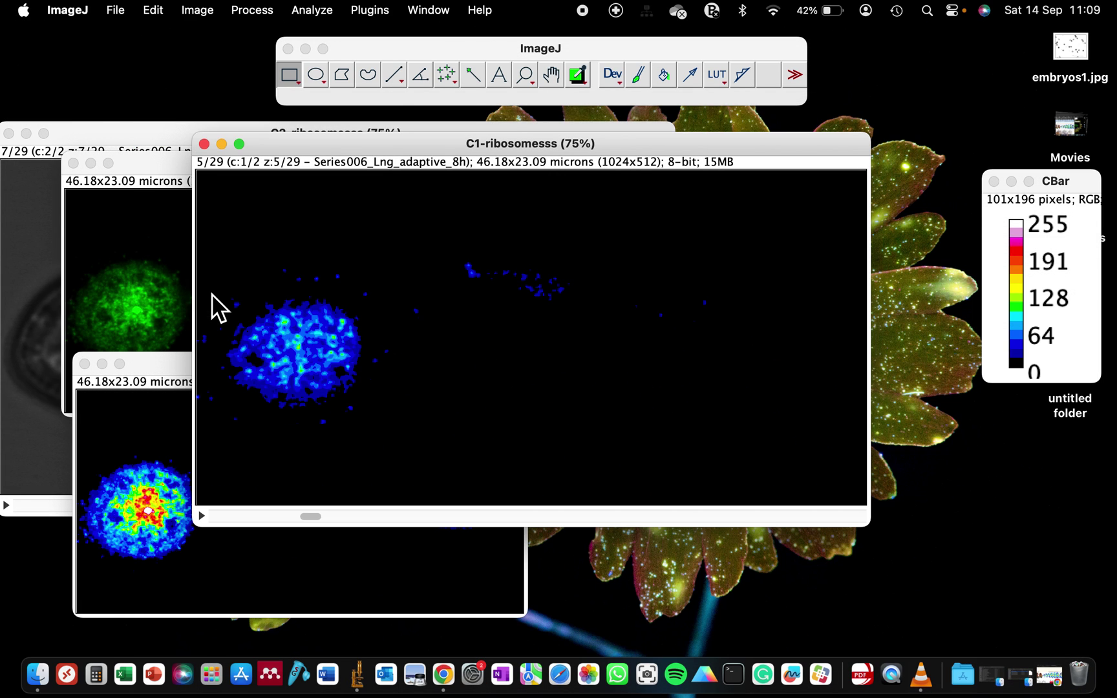
pyautogui.click(206, 148)
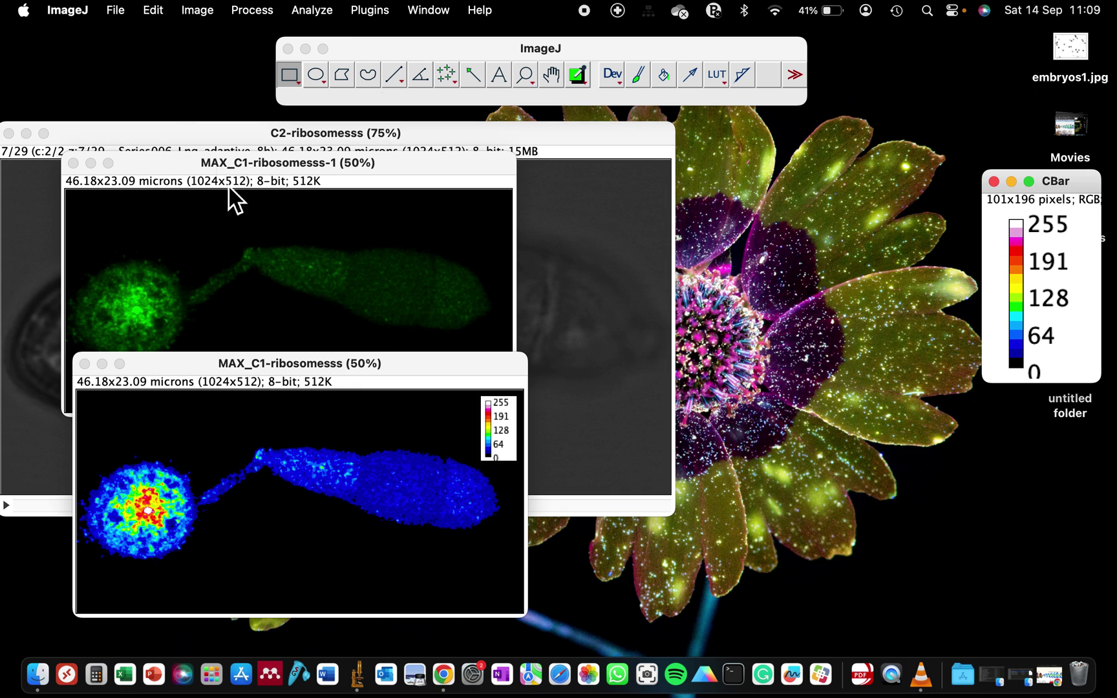
# - Arrange the two MAX projections side by side with a shrunken CBar between them
pyautogui.moveTo(272, 365); pyautogui.dragTo(719, 184)
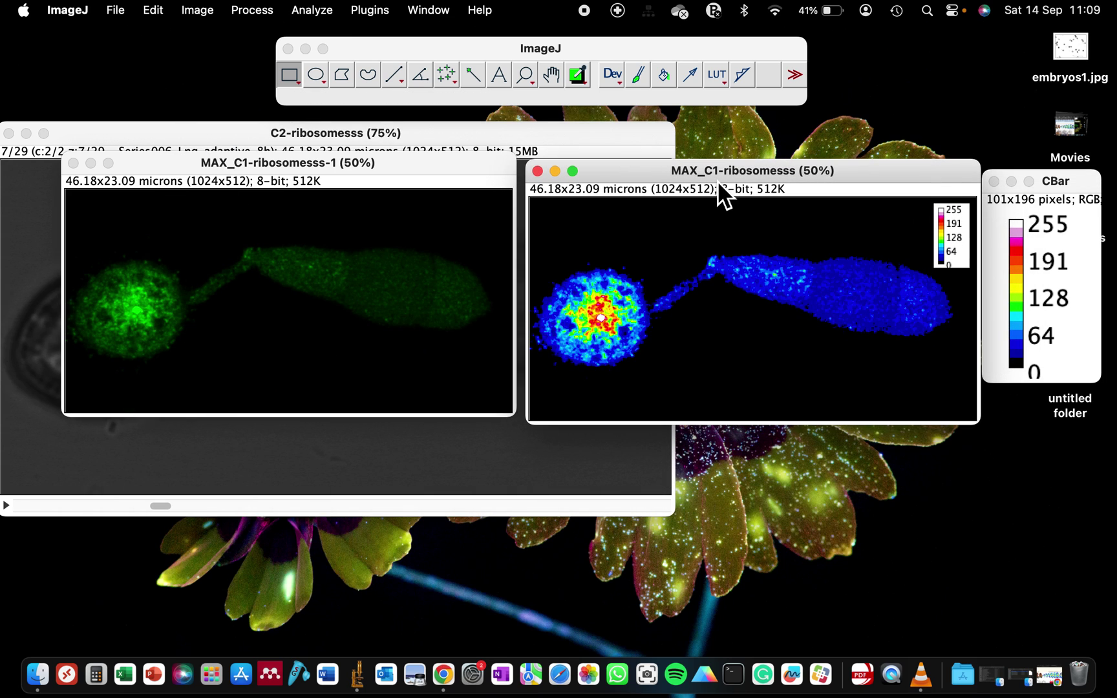
pyautogui.moveTo(1034, 183); pyautogui.dragTo(476, 208)
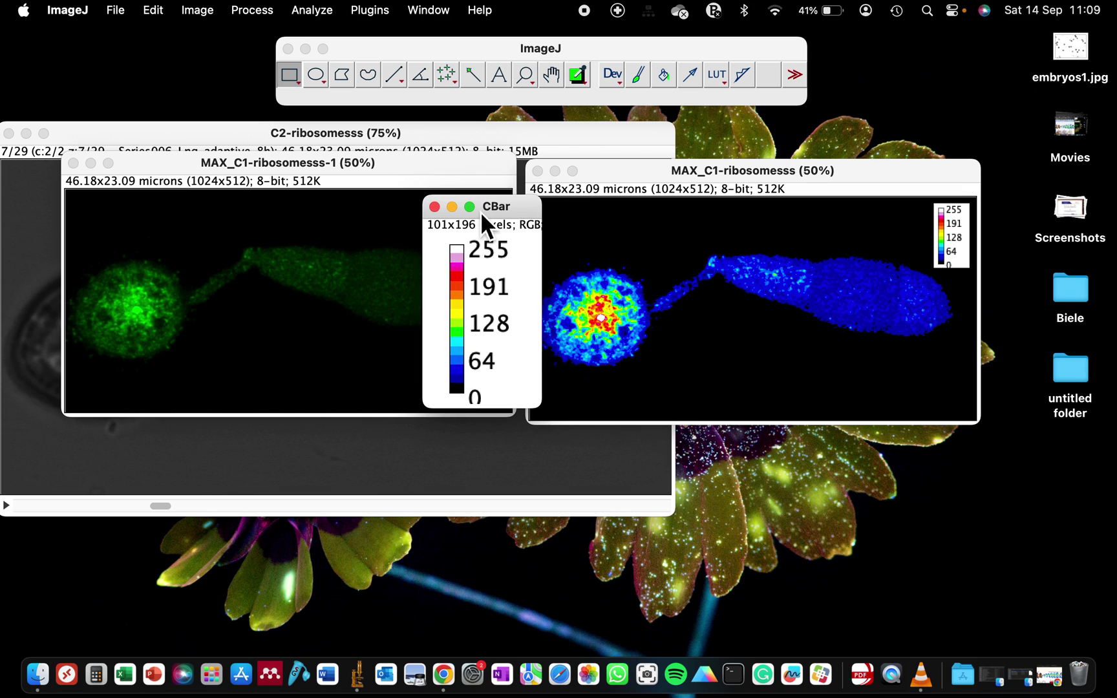
pyautogui.press('-')
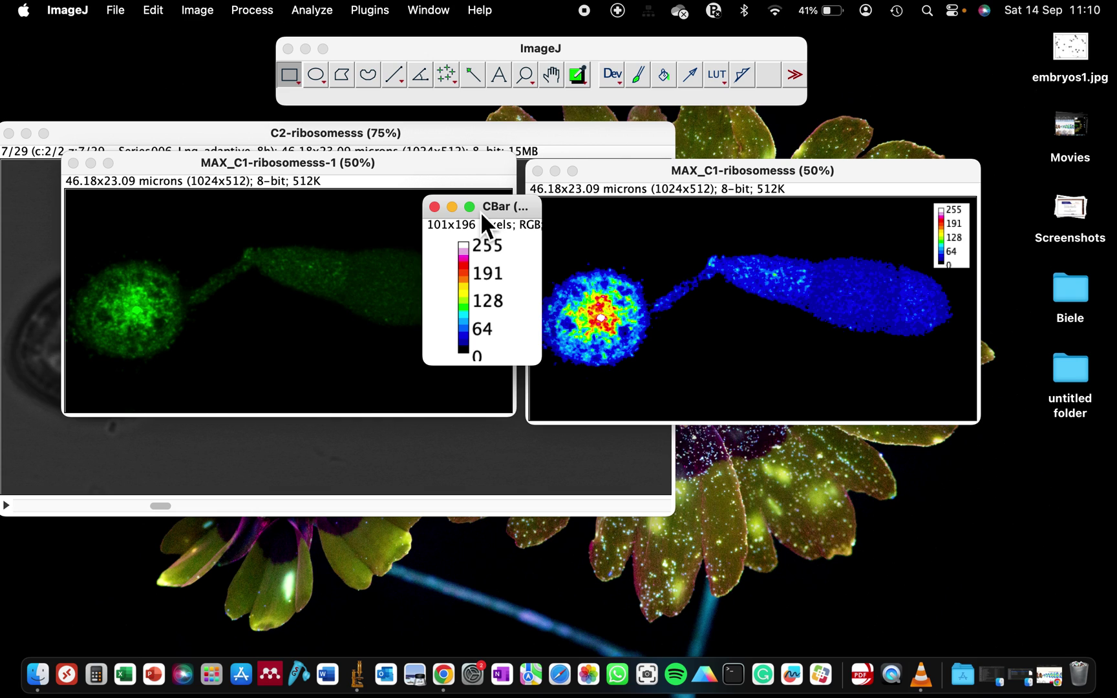
pyautogui.moveTo(614, 172); pyautogui.dragTo(652, 165)
pyautogui.moveTo(442, 176)
pyautogui.mouseDown()
pyautogui.moveTo(453, 176)
pyautogui.moveTo(441, 175)
pyautogui.mouseUp()
pyautogui.moveTo(537, 213); pyautogui.dragTo(559, 212)
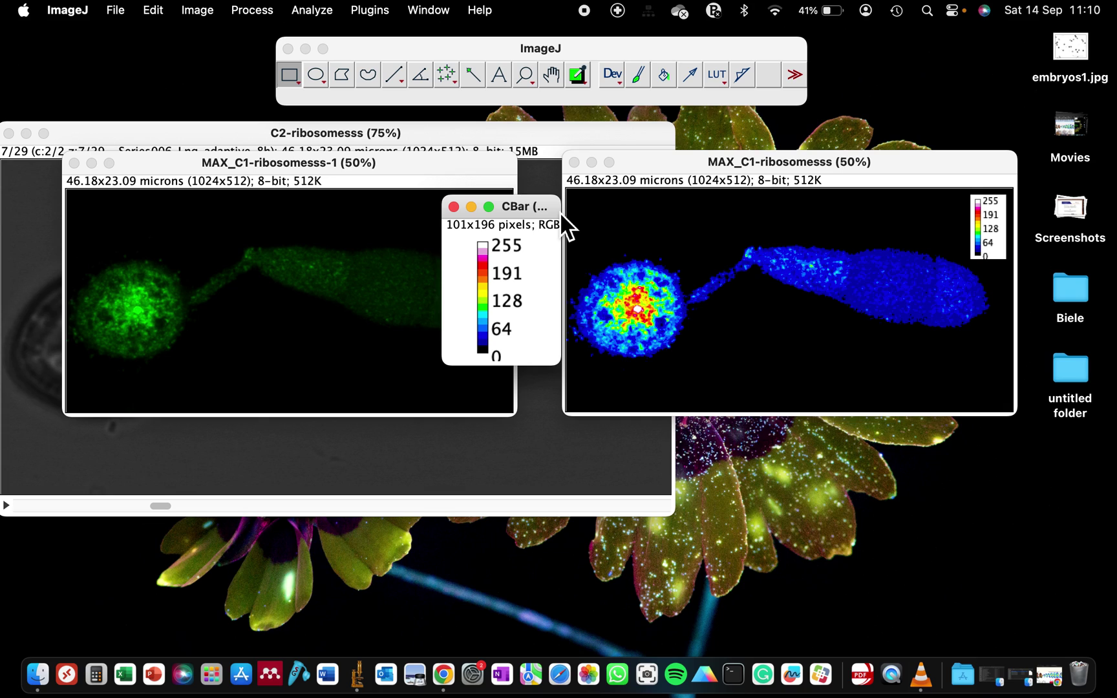